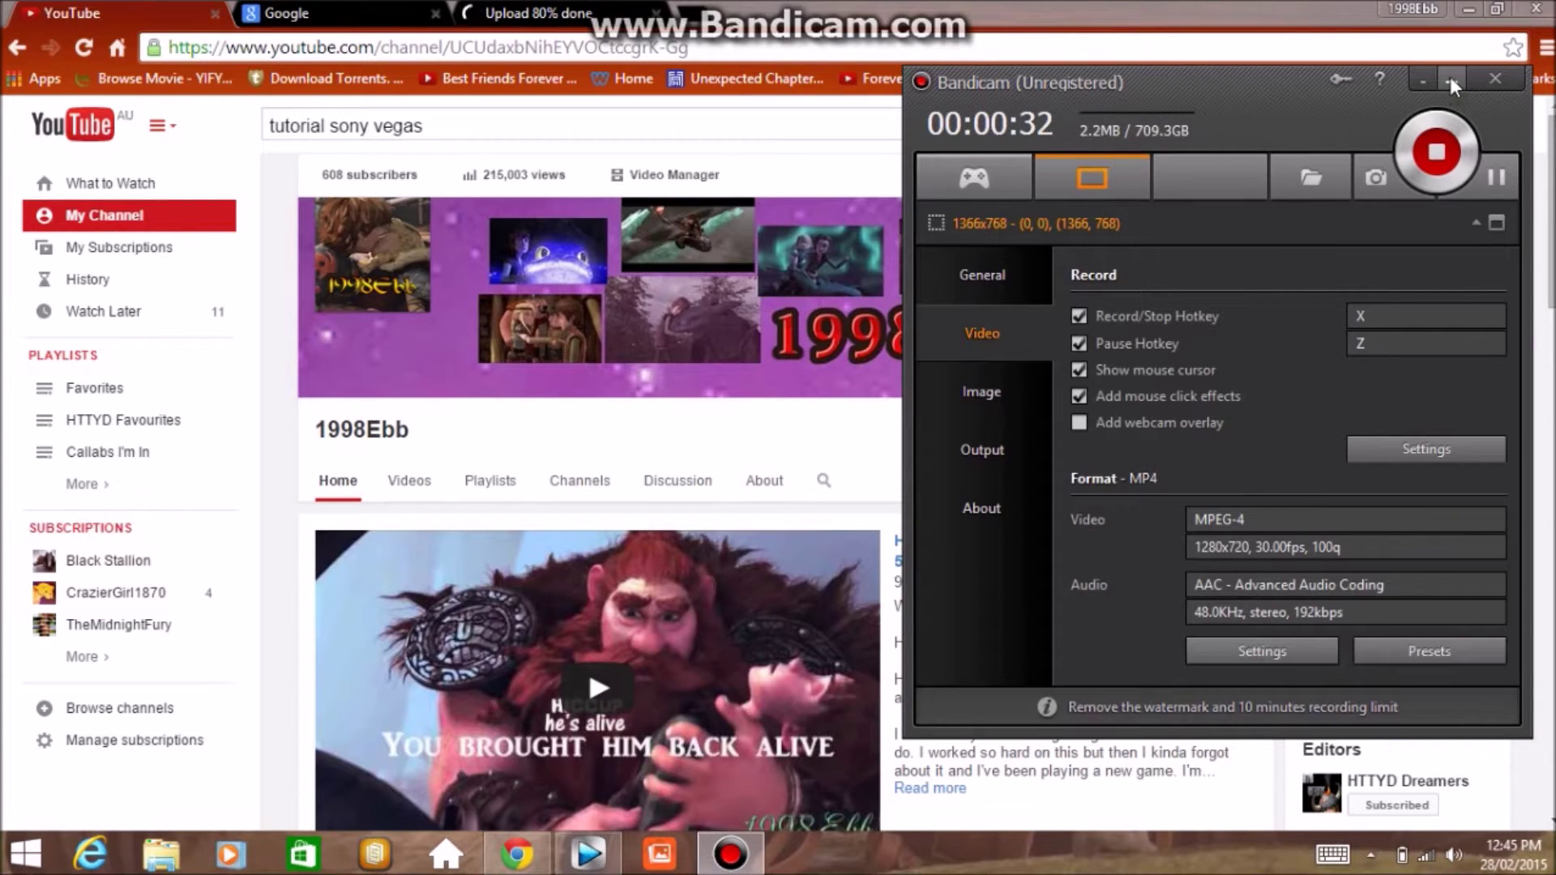
# Minimize the Bandicam window and restore the Vegas Pro fan-video project from the taskbar
pyautogui.click(1451, 80)
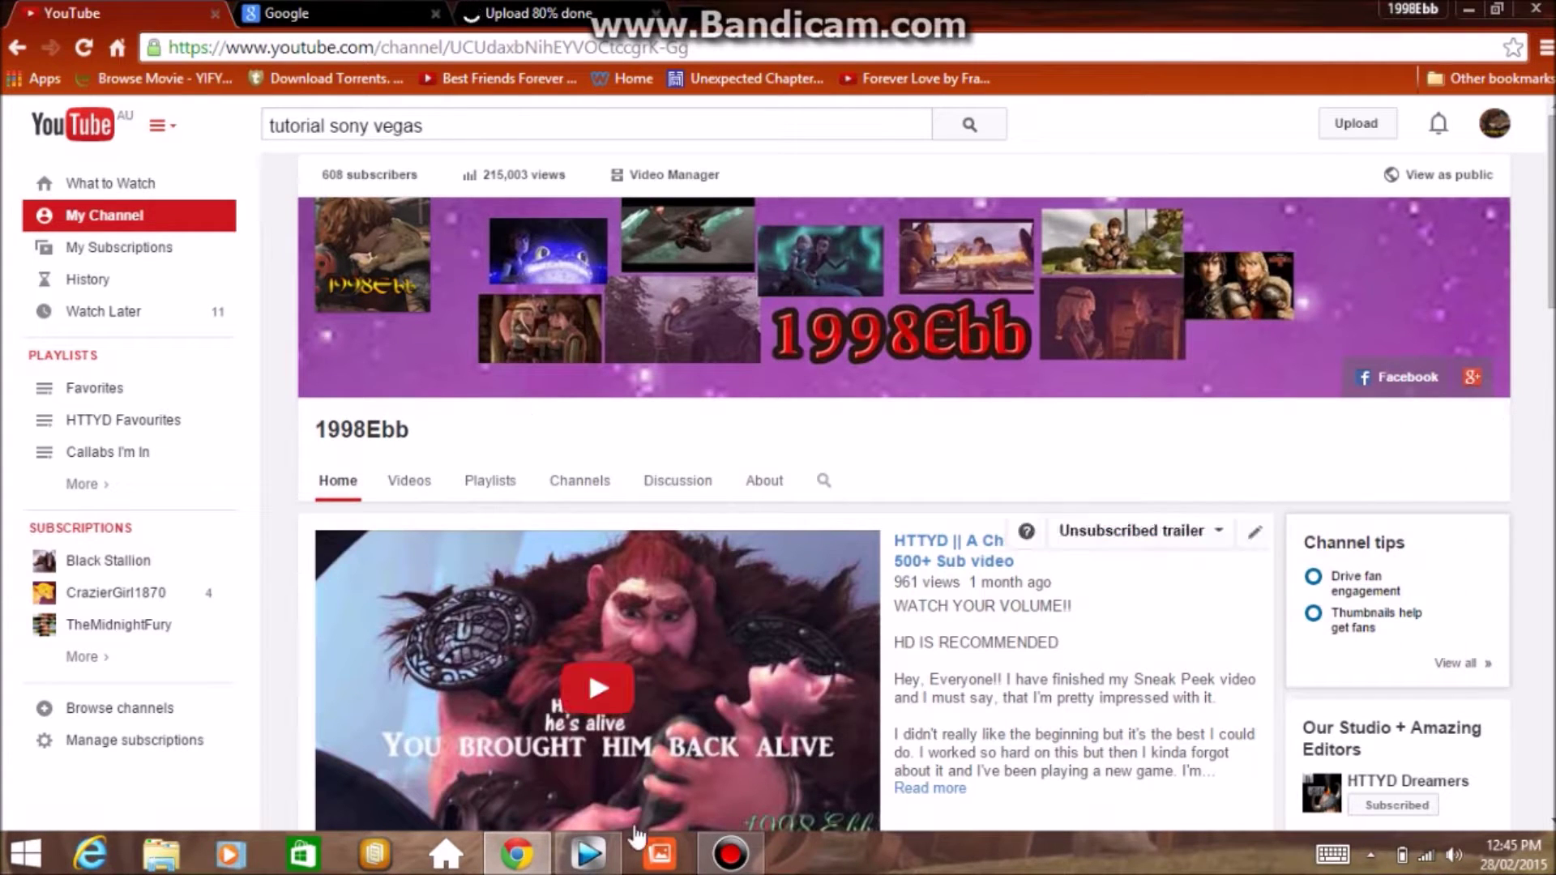
pyautogui.click(590, 858)
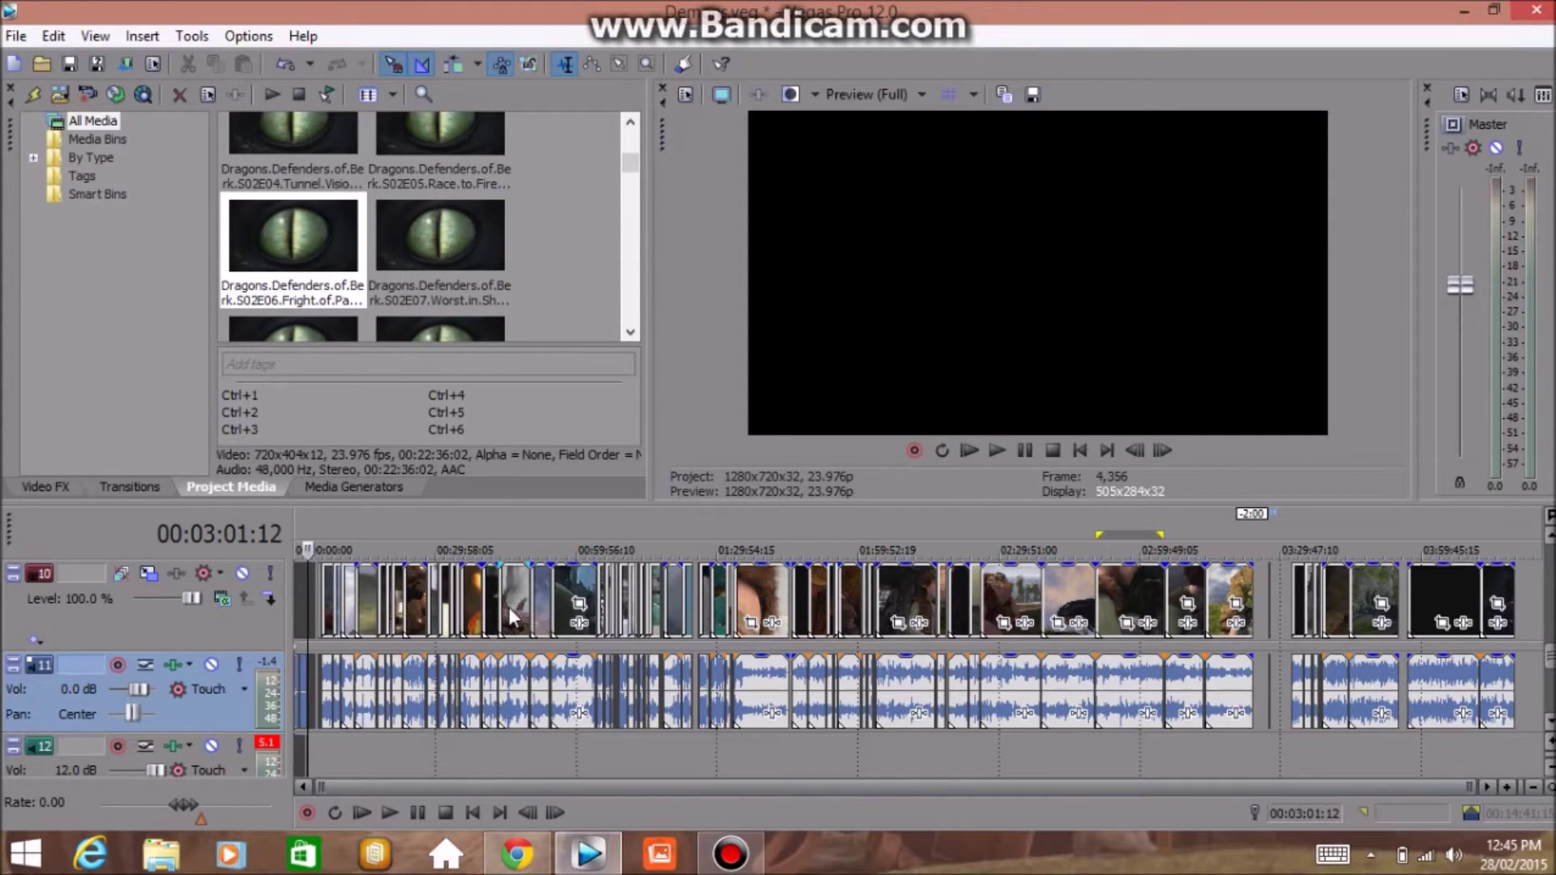
pyautogui.click(1078, 451)
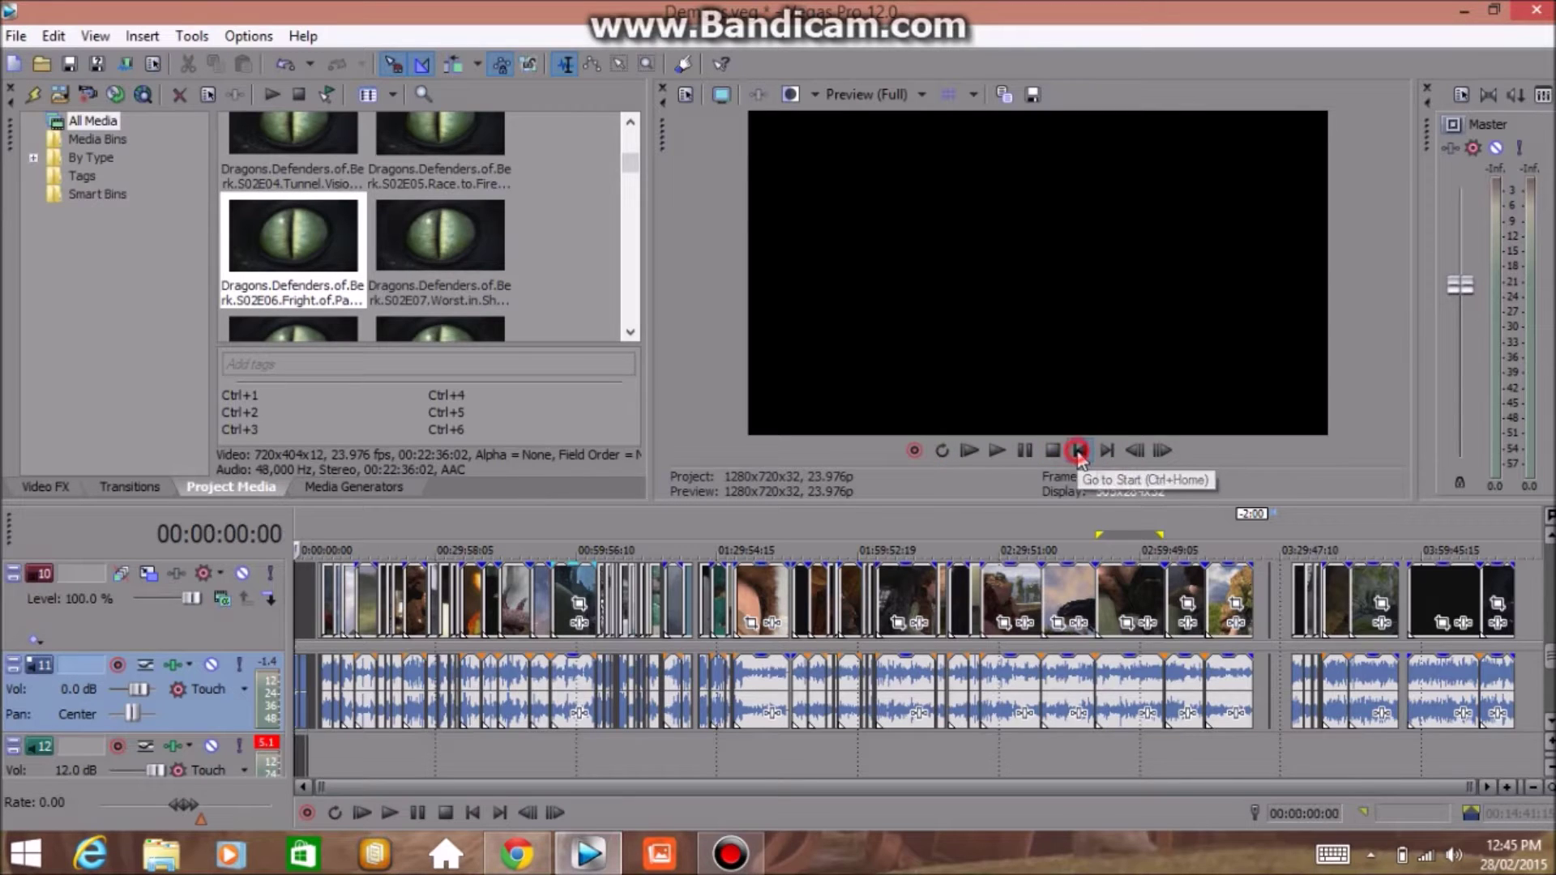
pyautogui.scroll(10, 914, 548)
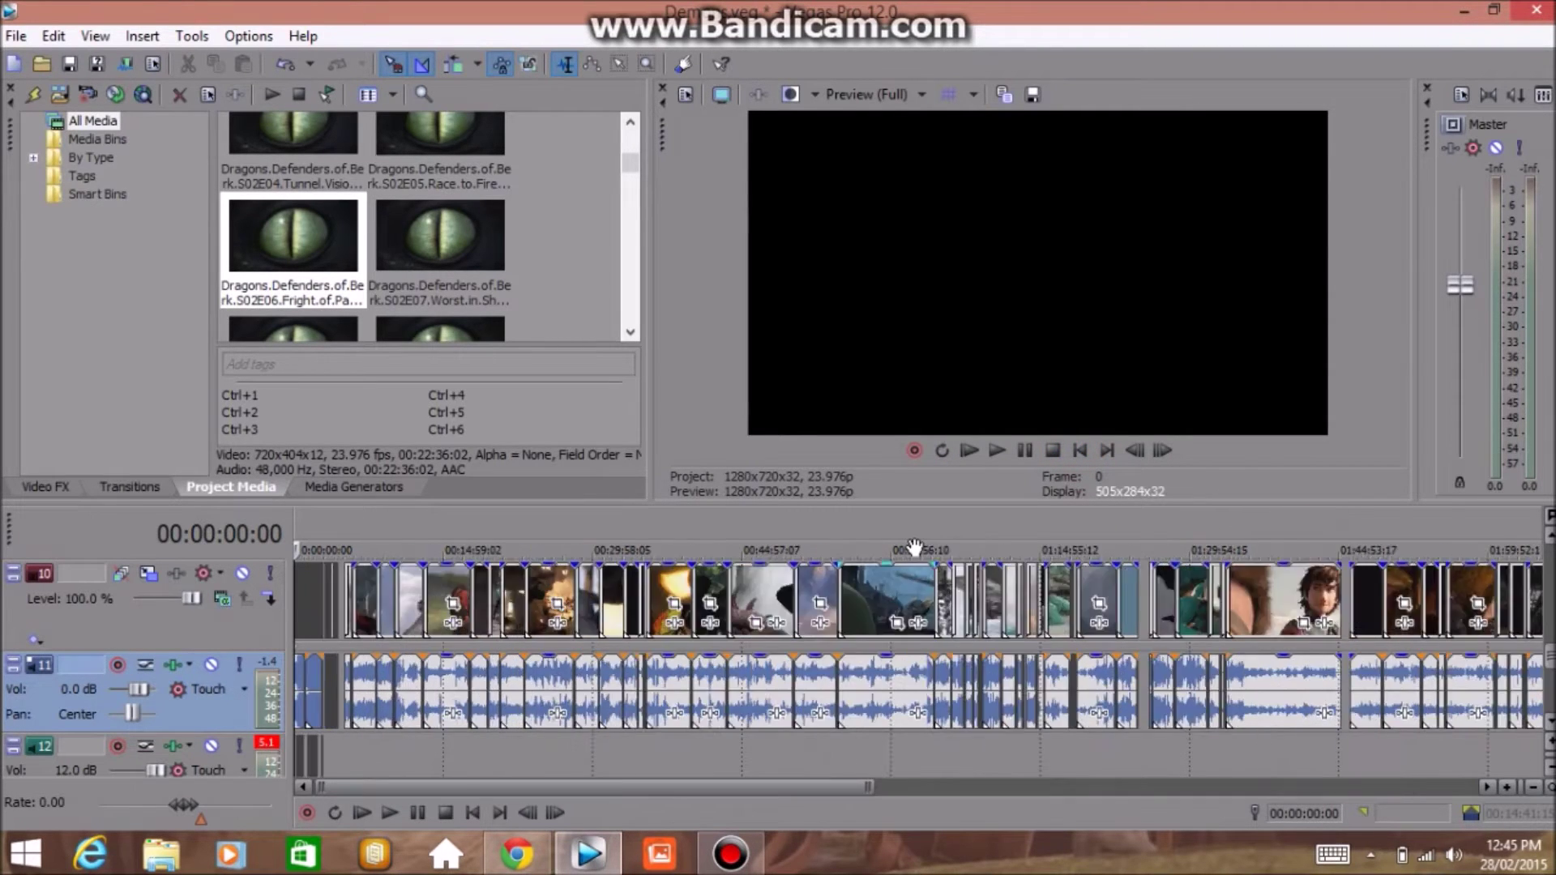
pyautogui.scroll(8, 914, 548)
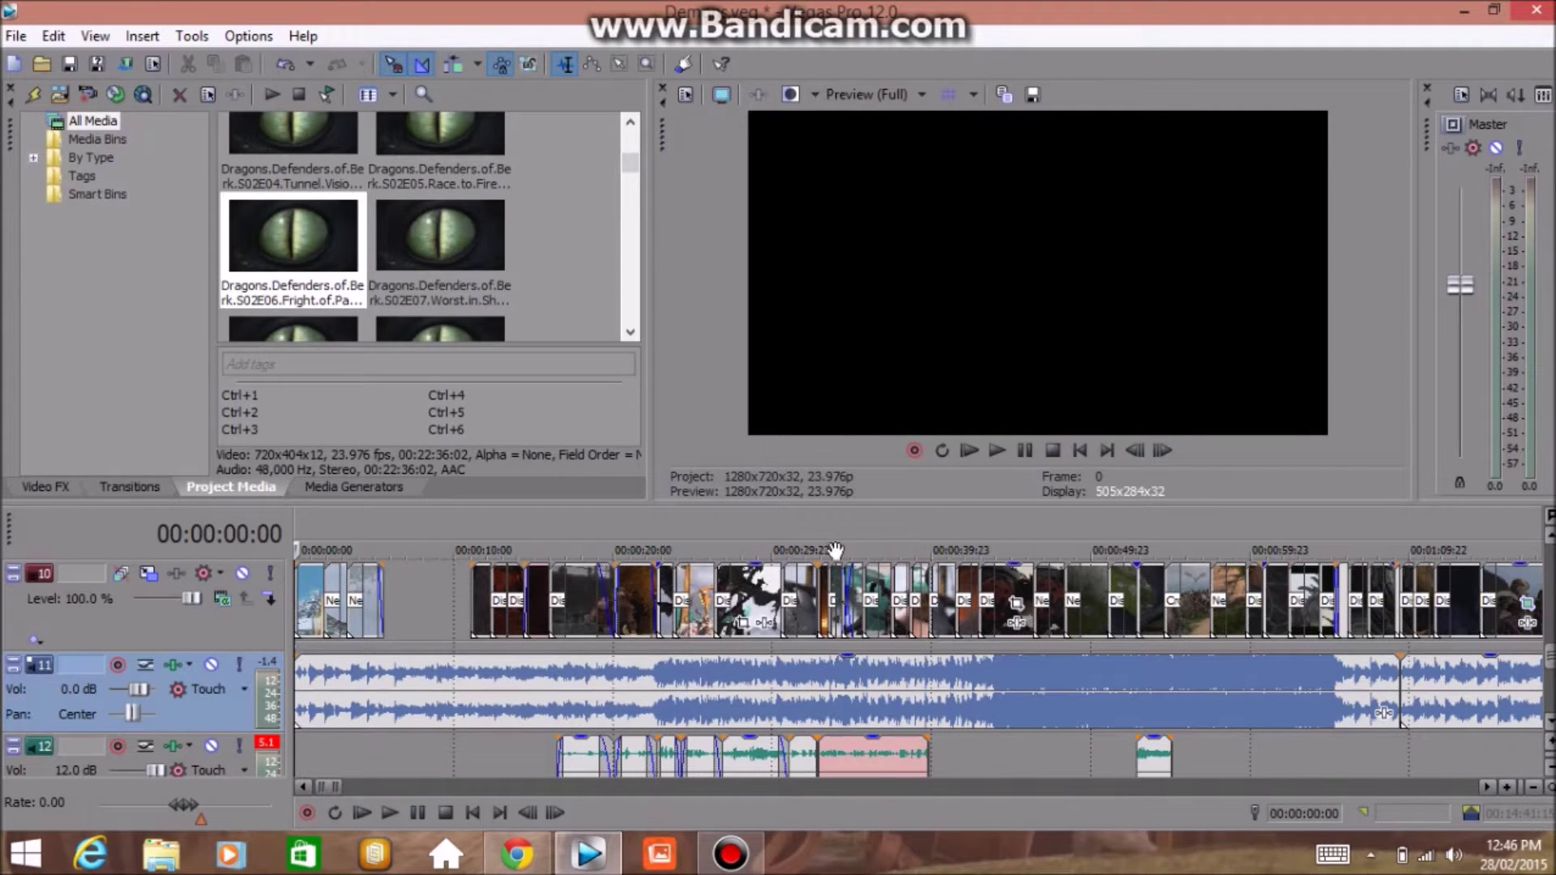
pyautogui.click(718, 614)
pyautogui.click(714, 587)
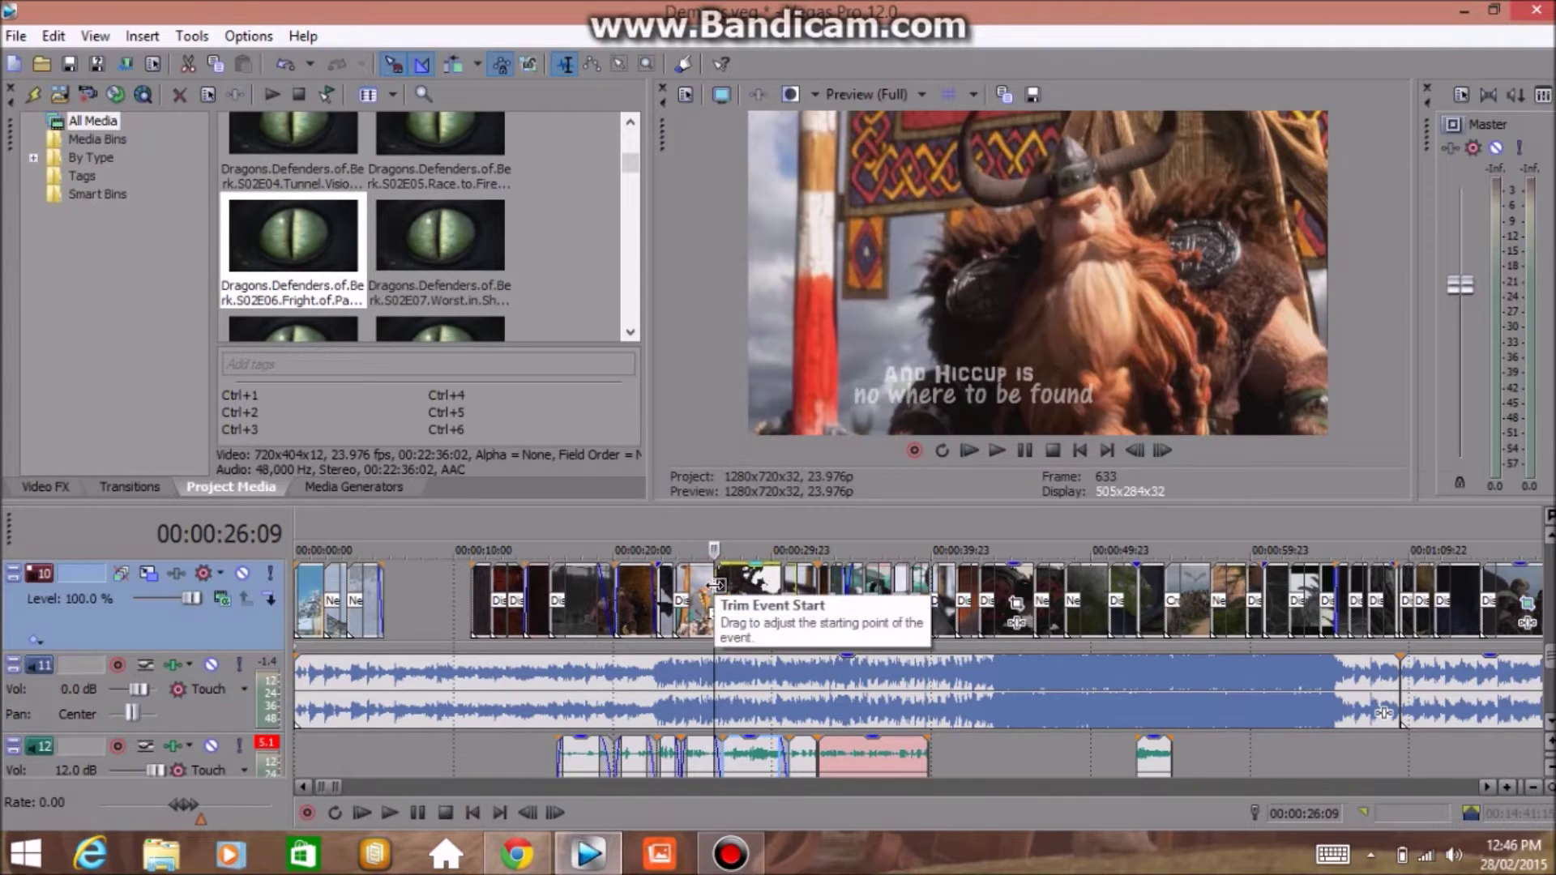
pyautogui.press('space')
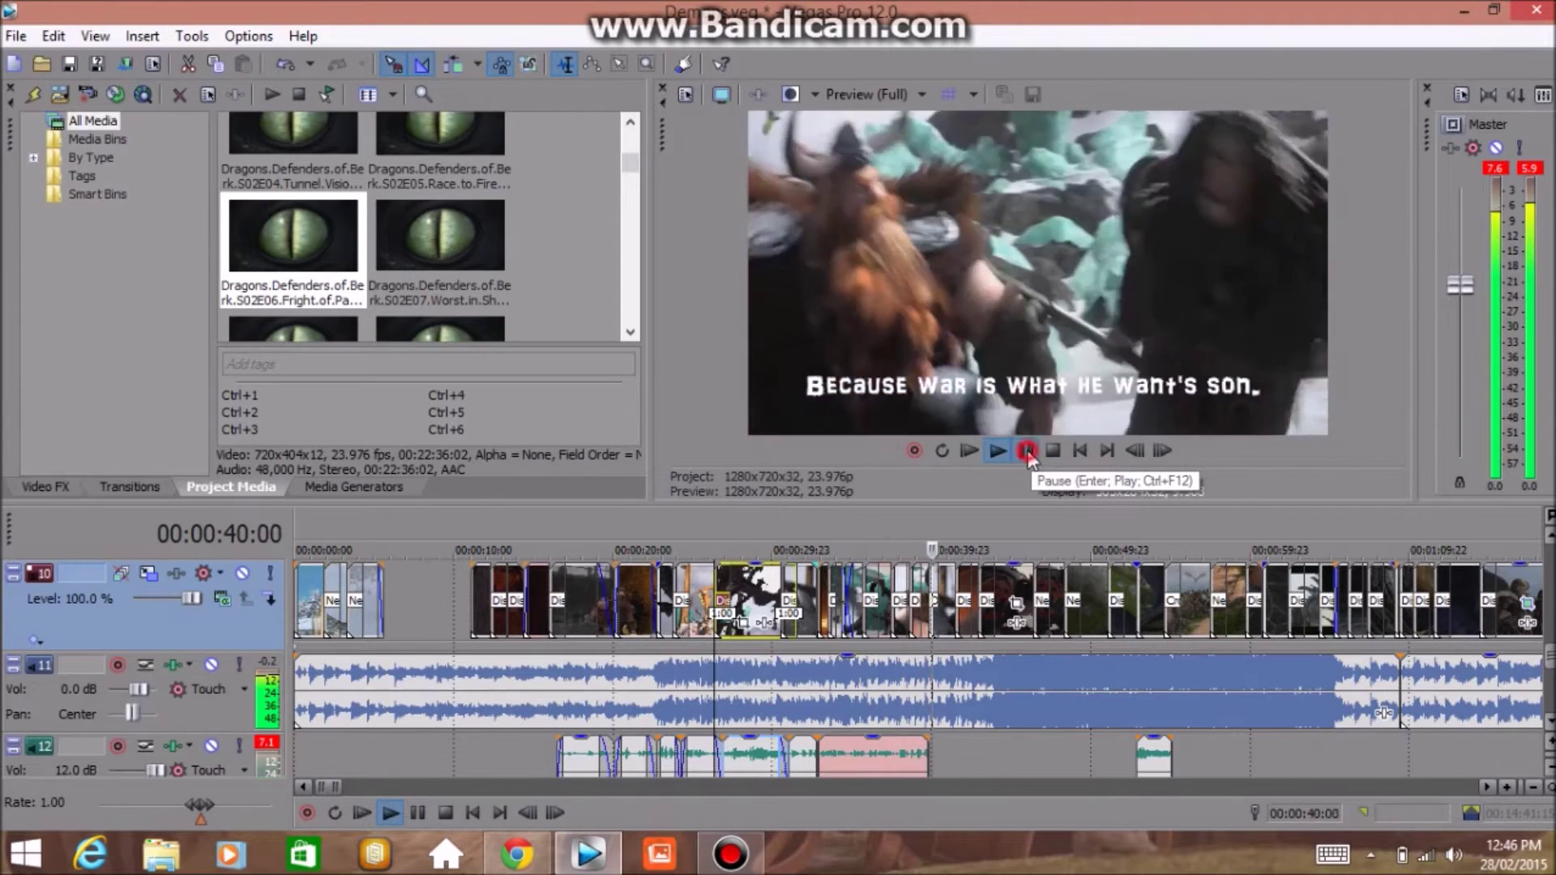
pyautogui.click(1028, 451)
pyautogui.click(961, 757)
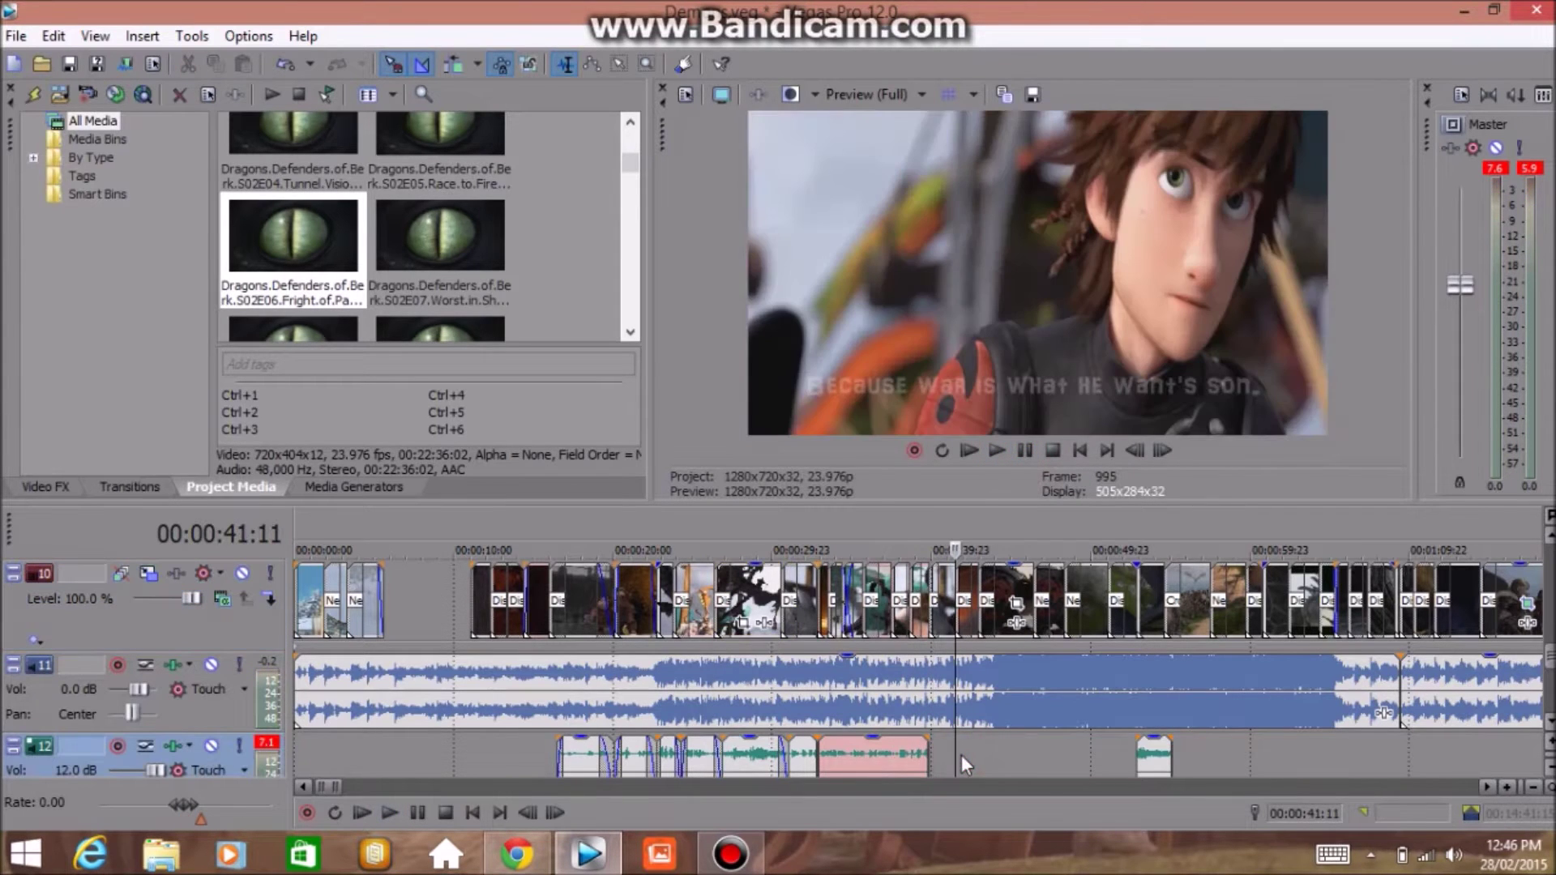
pyautogui.scroll(-2, 963, 759)
pyautogui.scroll(-1, 961, 755)
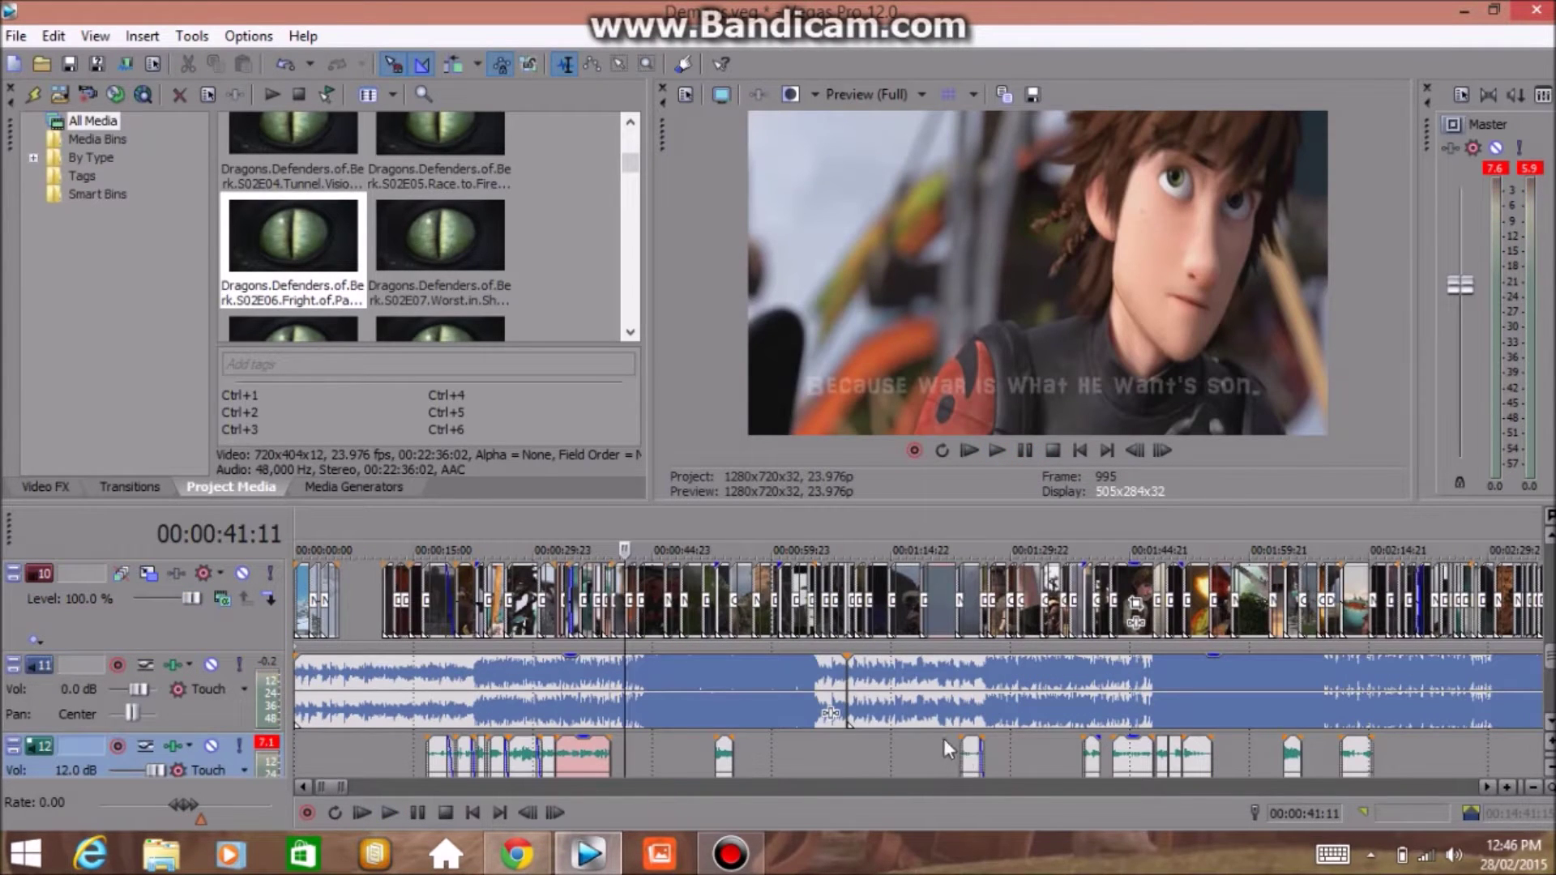
pyautogui.click(961, 756)
pyautogui.press('space')
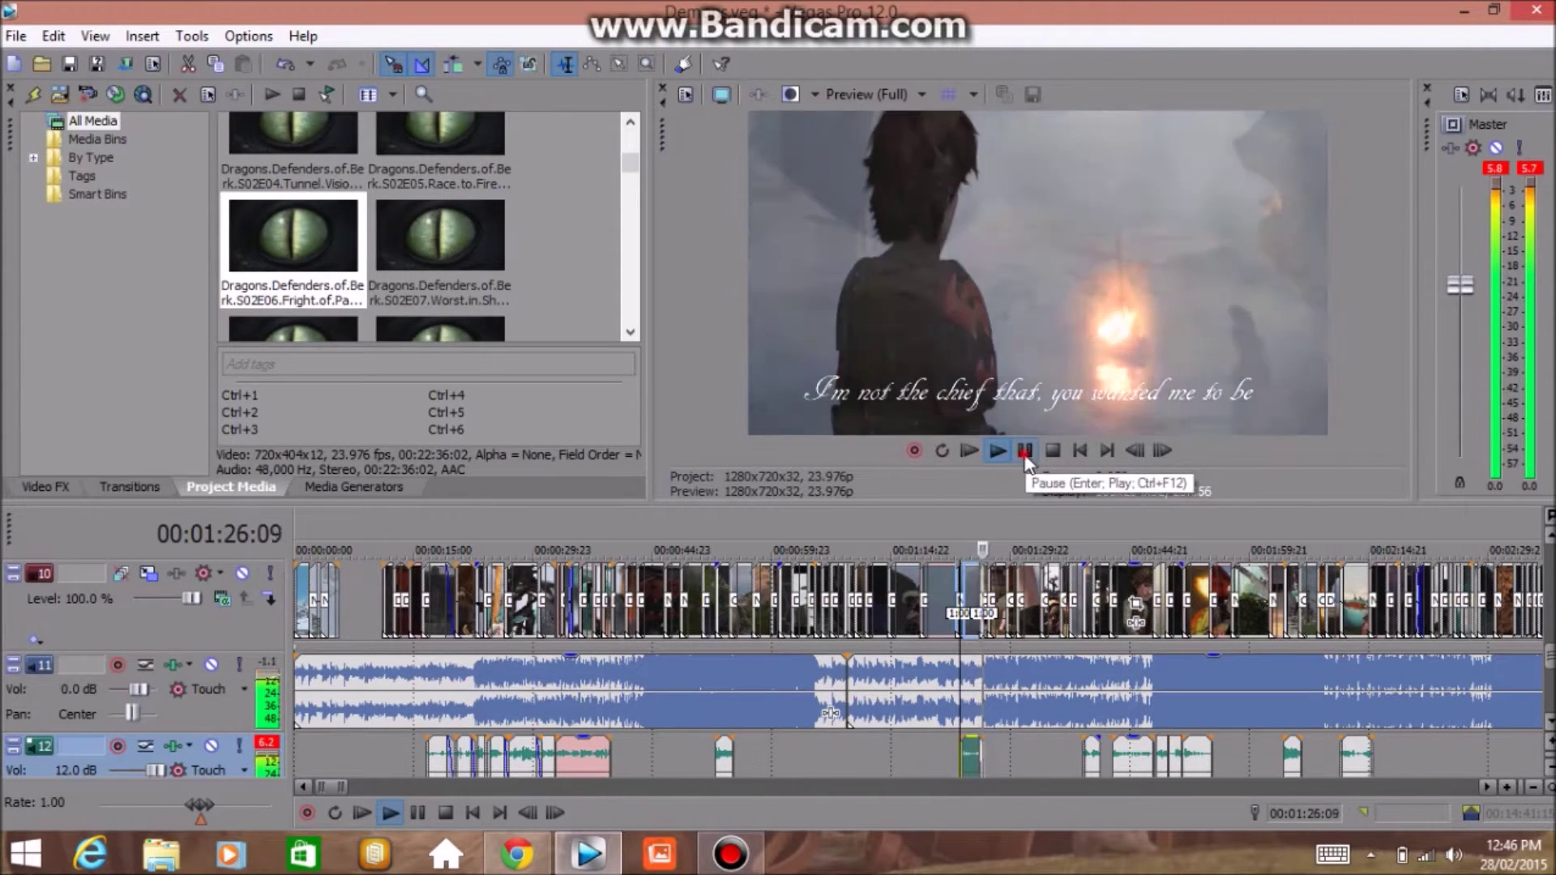
pyautogui.click(1242, 754)
pyautogui.scroll(-10, 1243, 754)
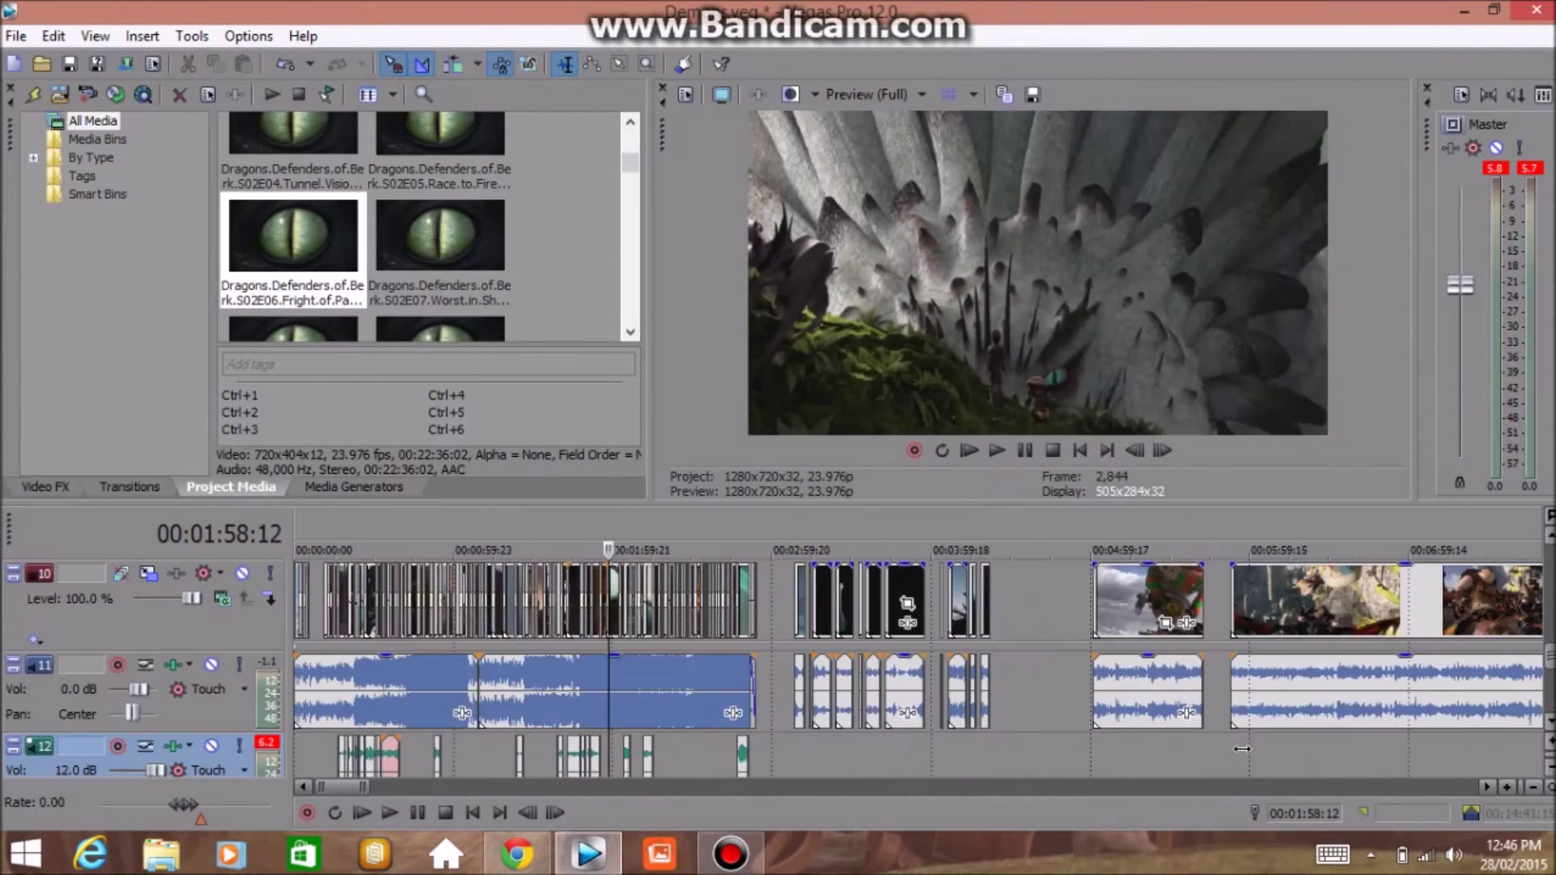
pyautogui.scroll(-4, 1242, 750)
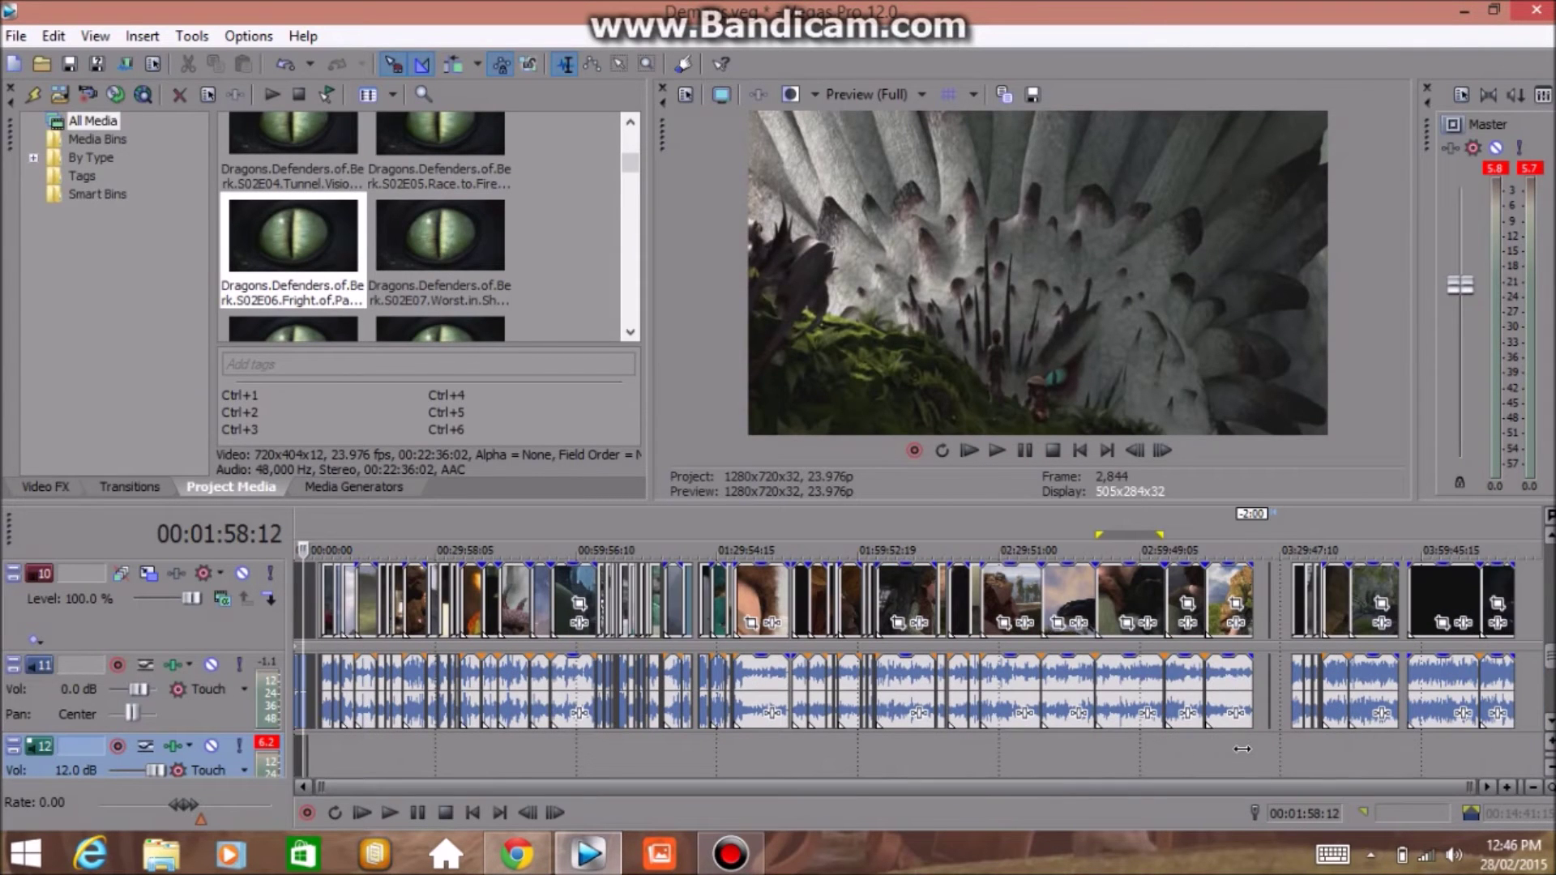
# Jump to the final clip near the project end, zoom in, and play it once
pyautogui.click(1271, 604)
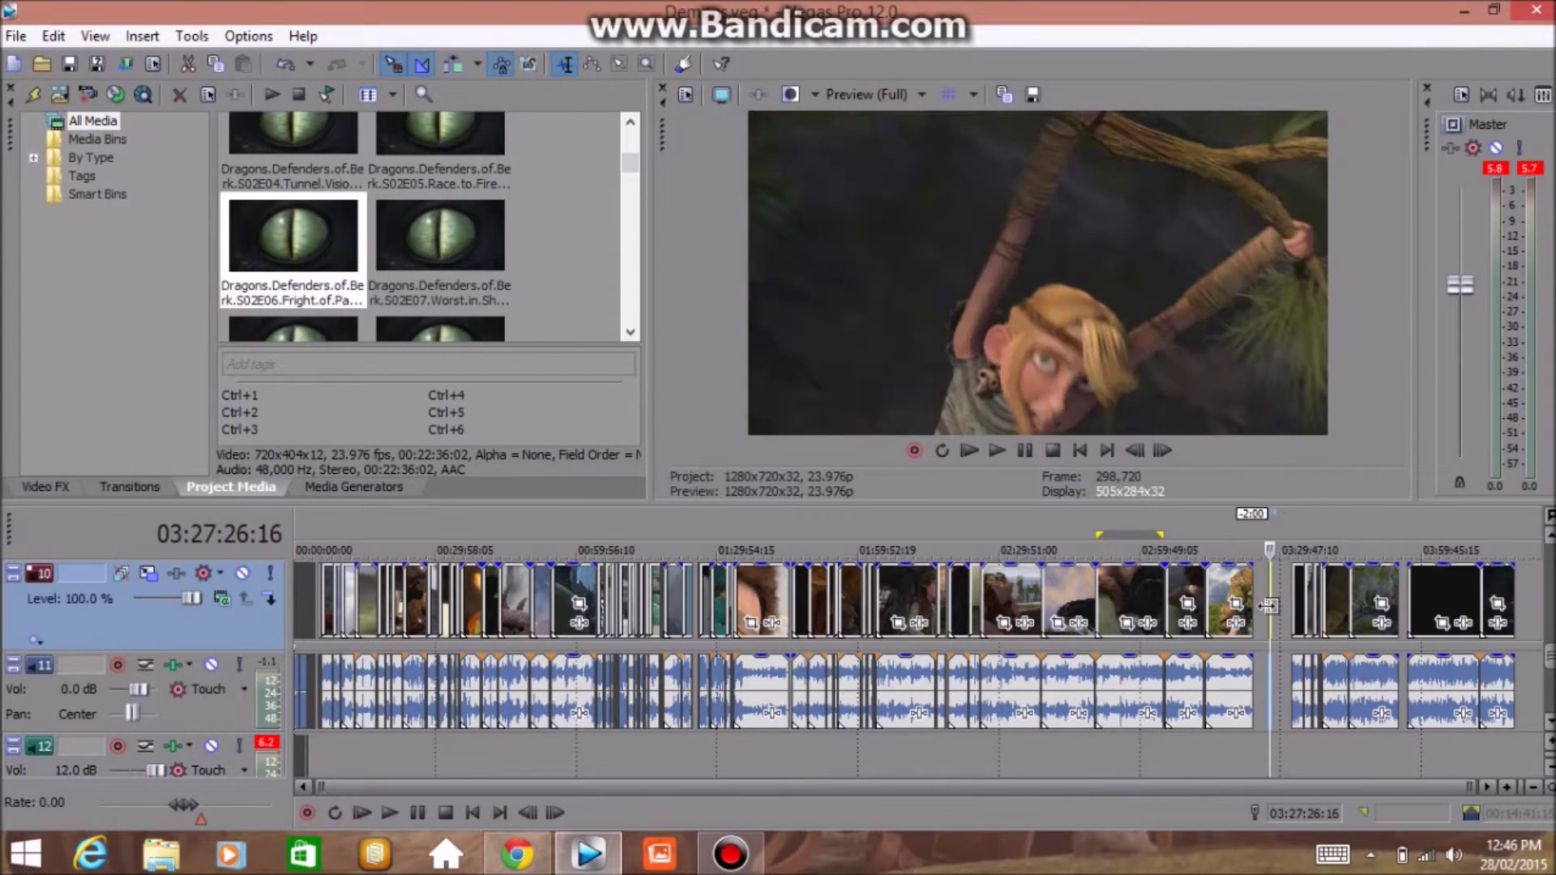
pyautogui.scroll(6, 1269, 605)
pyautogui.scroll(8, 1268, 604)
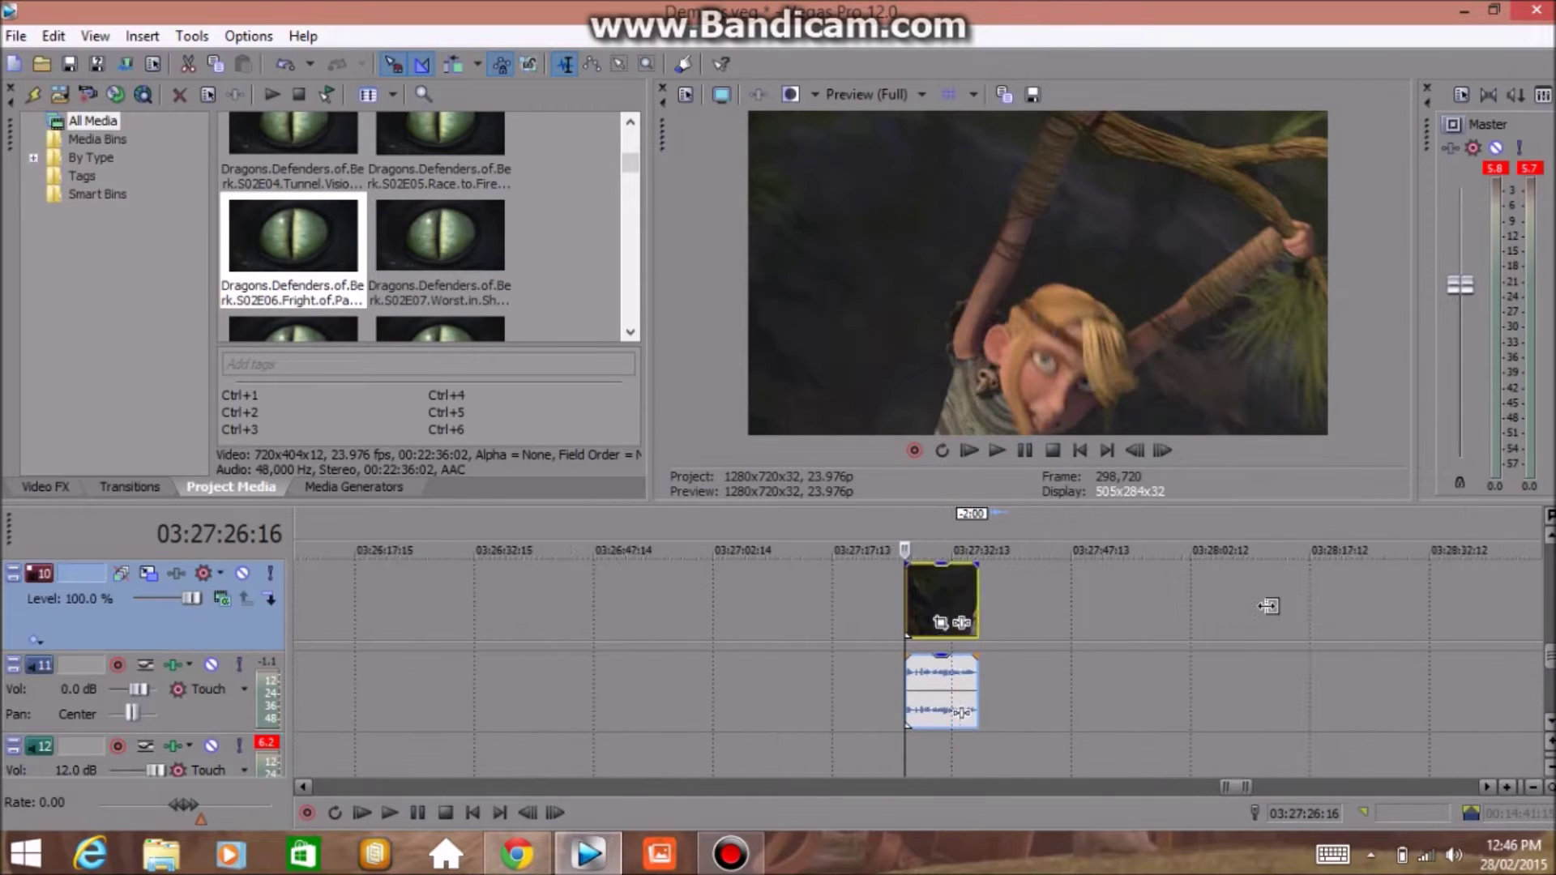
pyautogui.press('space')
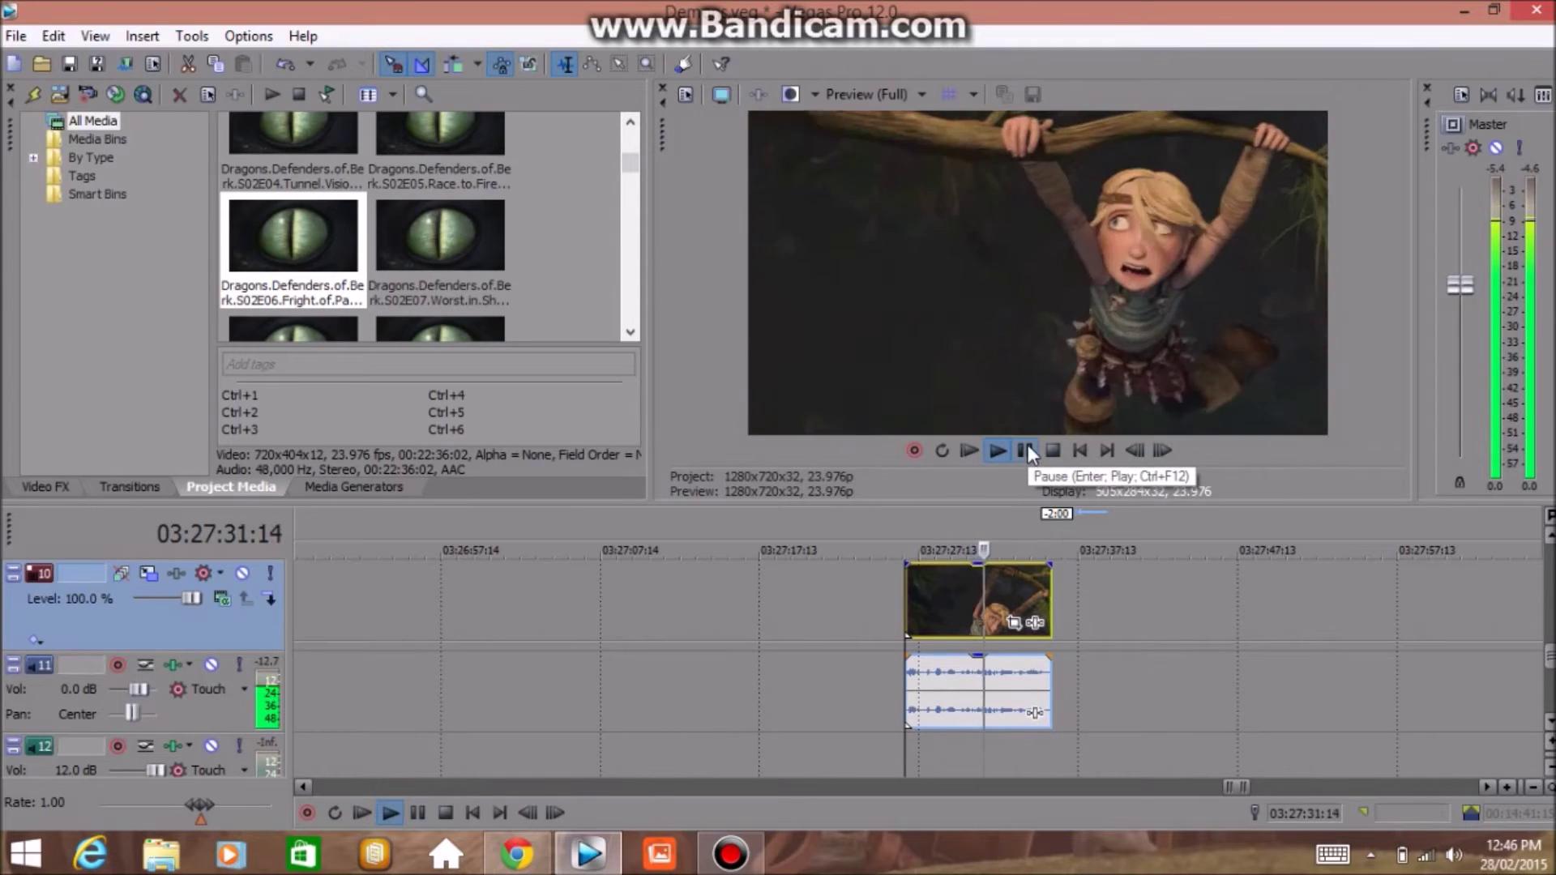
pyautogui.click(1026, 452)
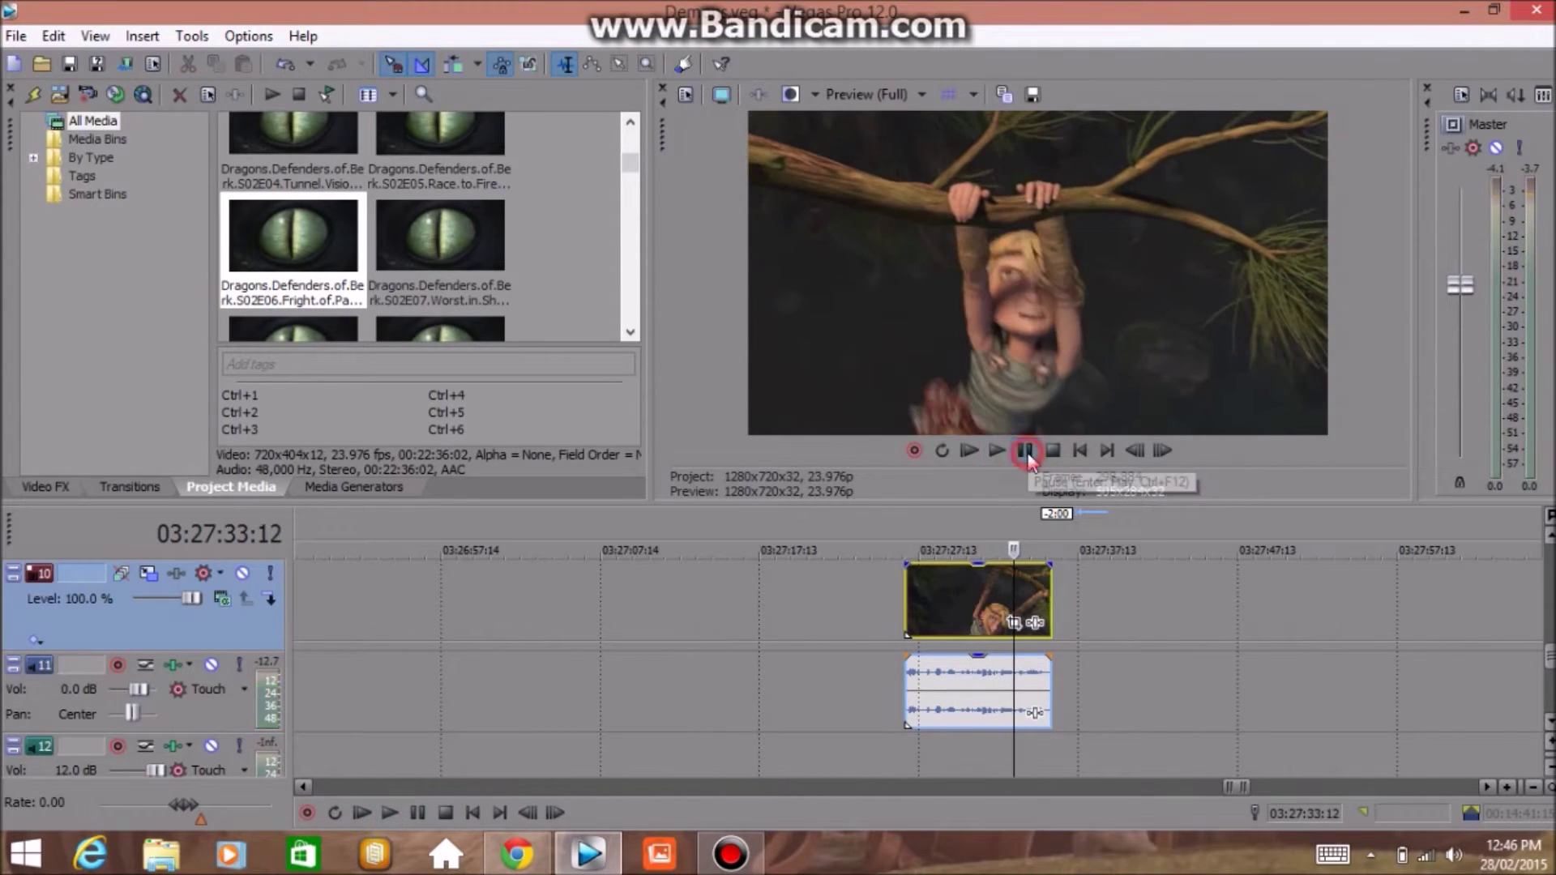
pyautogui.click(900, 598)
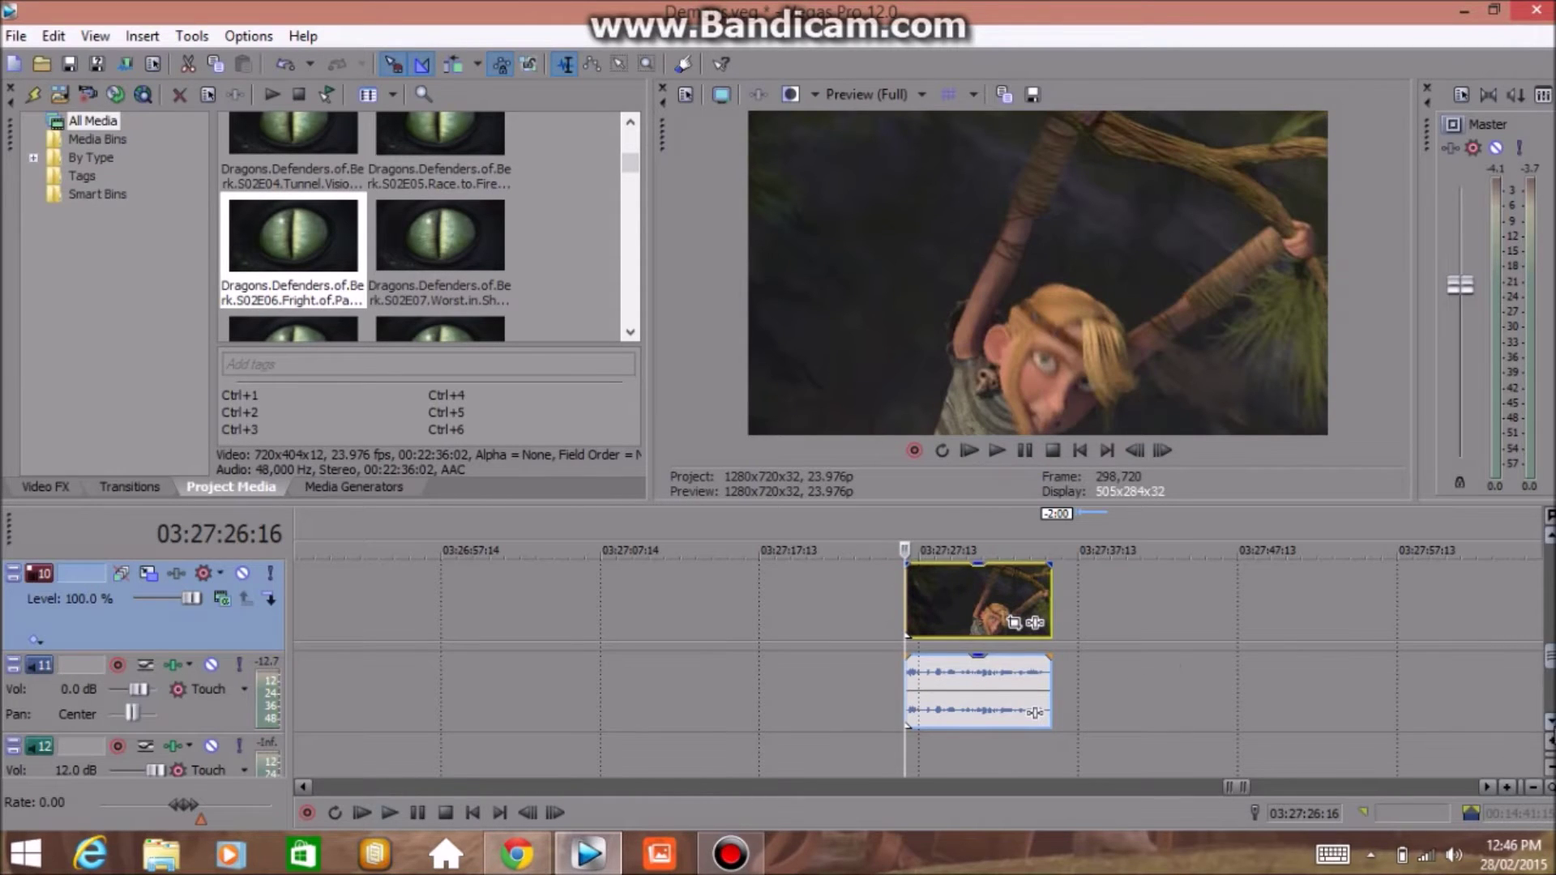
# Select the voiceover clip on track 11 and raise that track's volume to 12.0 dB
pyautogui.click(1549, 719)
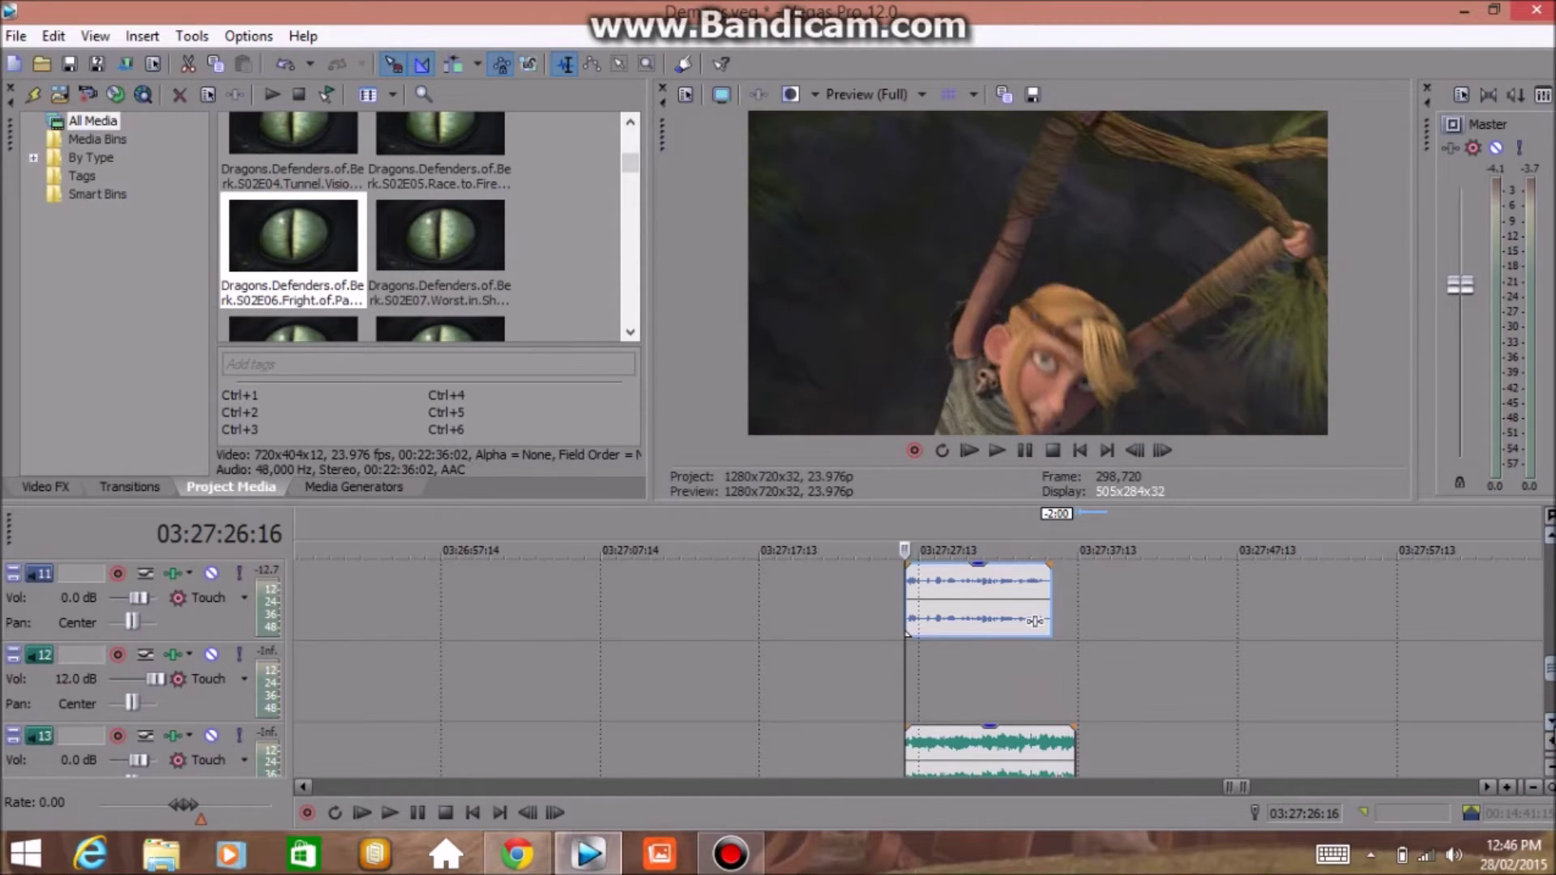
pyautogui.click(911, 620)
pyautogui.scroll(2, 910, 622)
pyautogui.scroll(2, 910, 622)
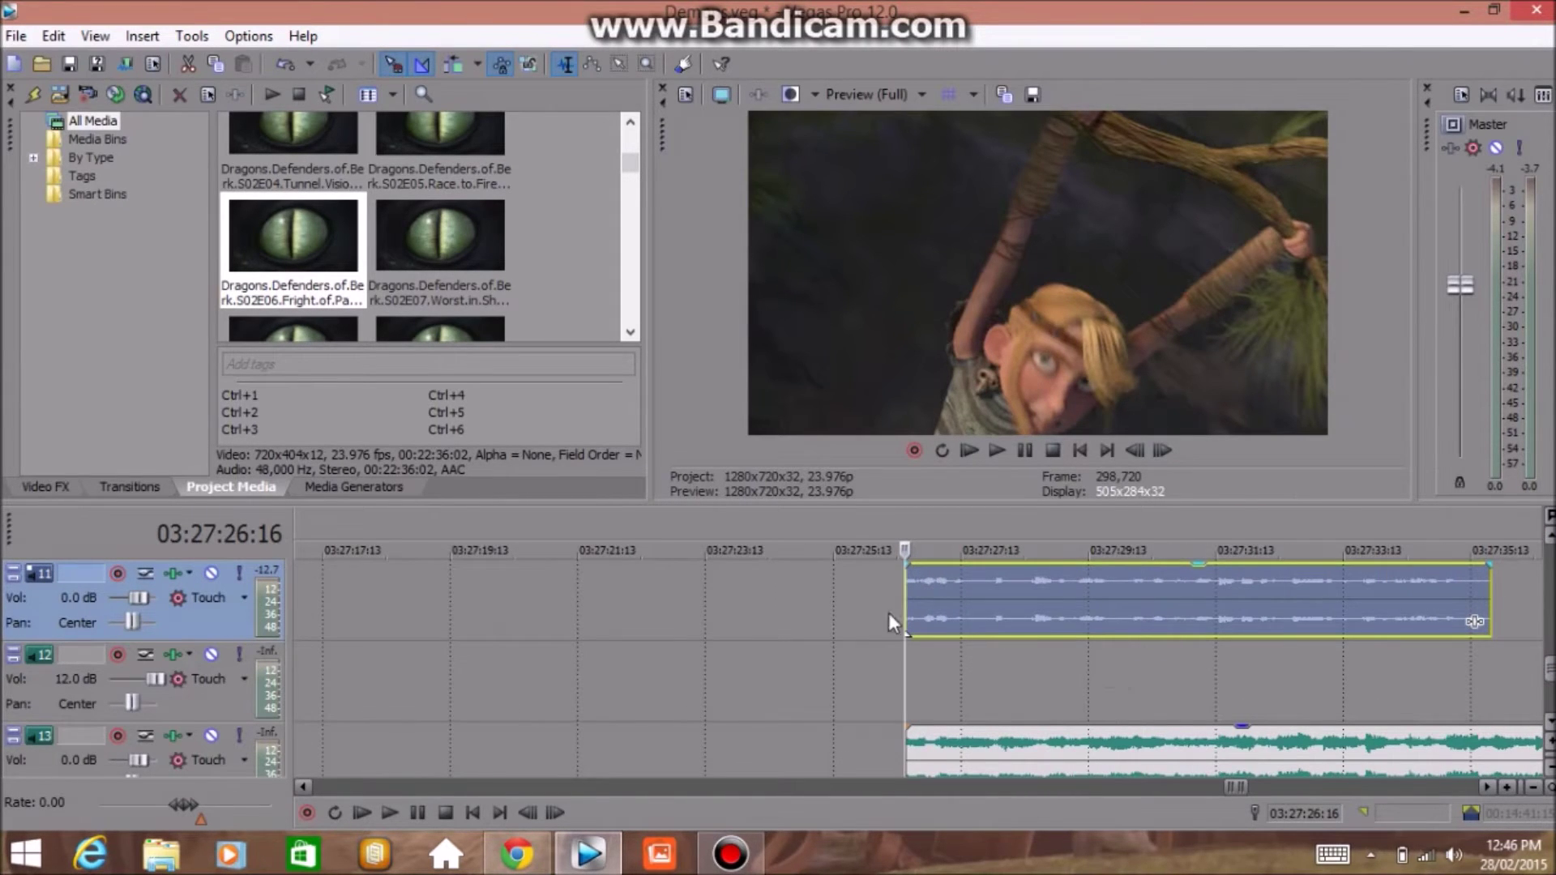
pyautogui.click(1000, 598)
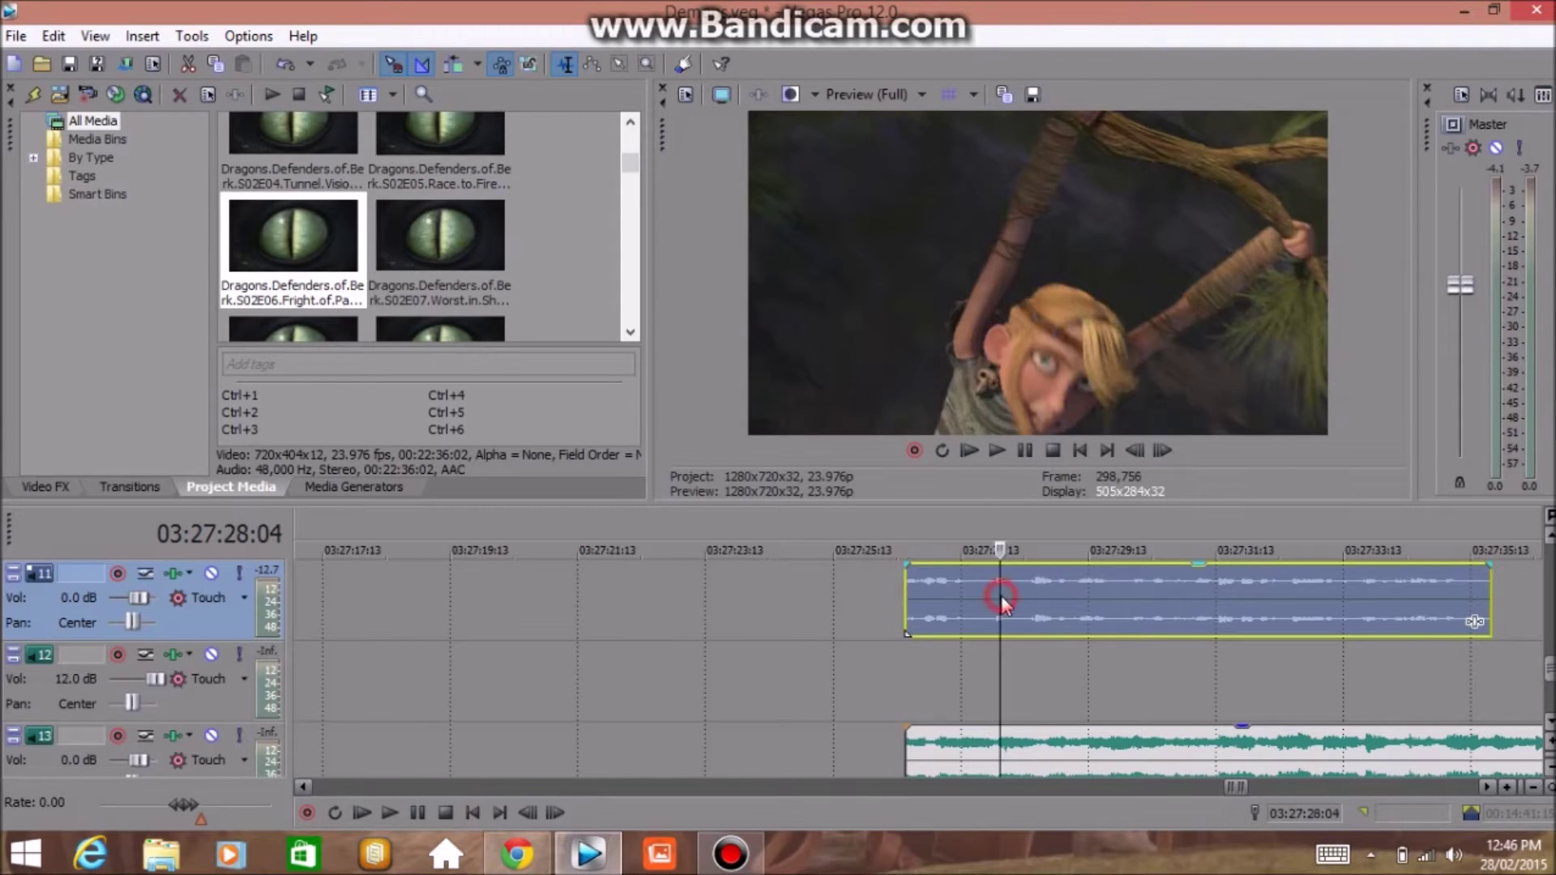
pyautogui.scroll(-2, 1000, 596)
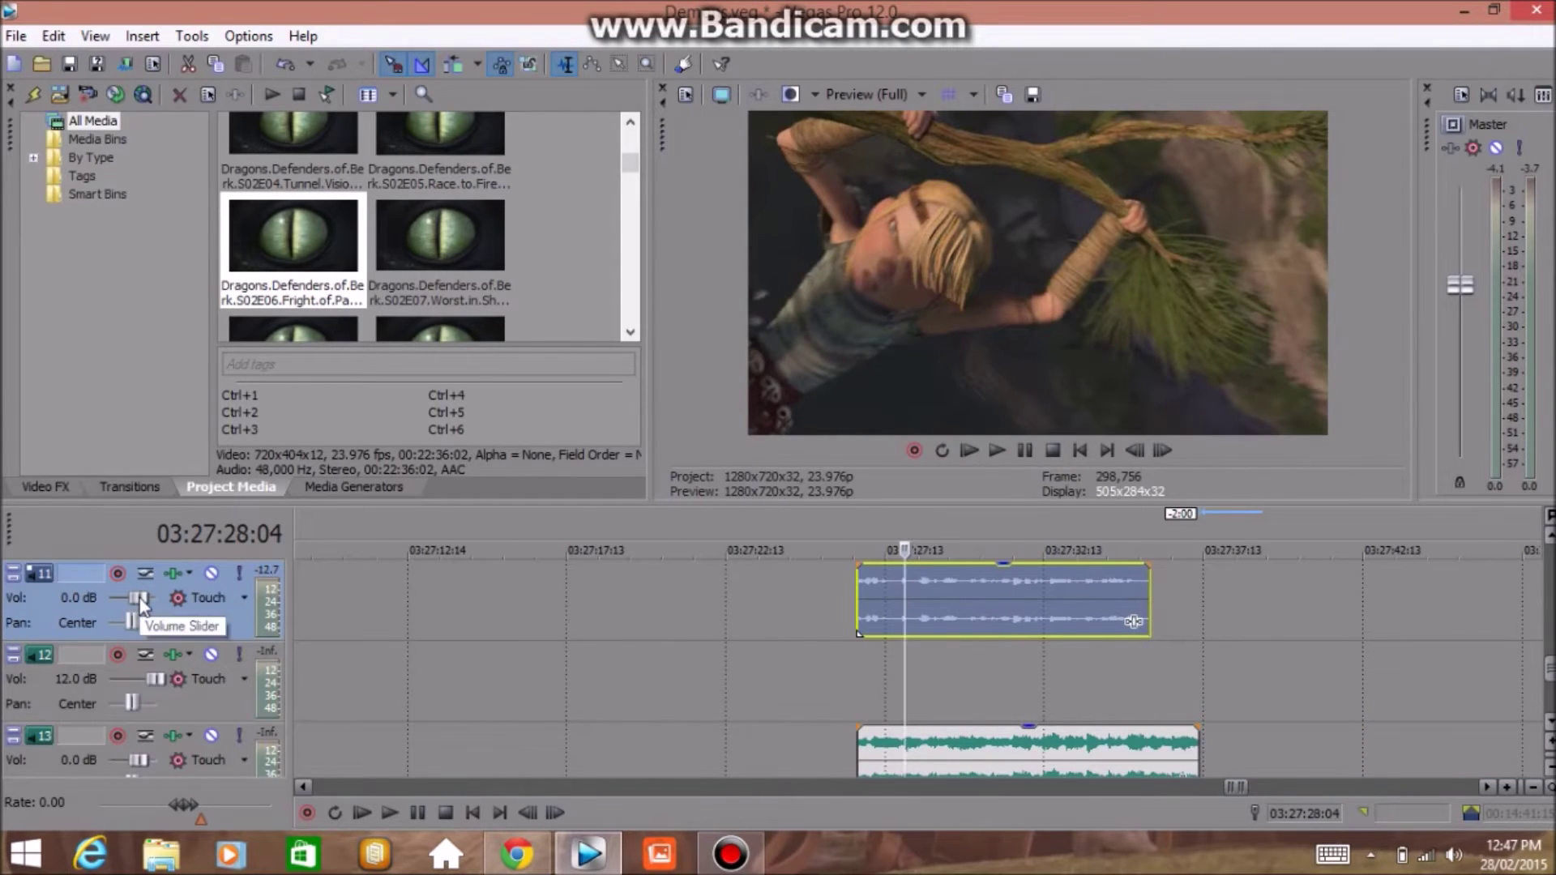
pyautogui.moveTo(140, 598); pyautogui.dragTo(178, 596)
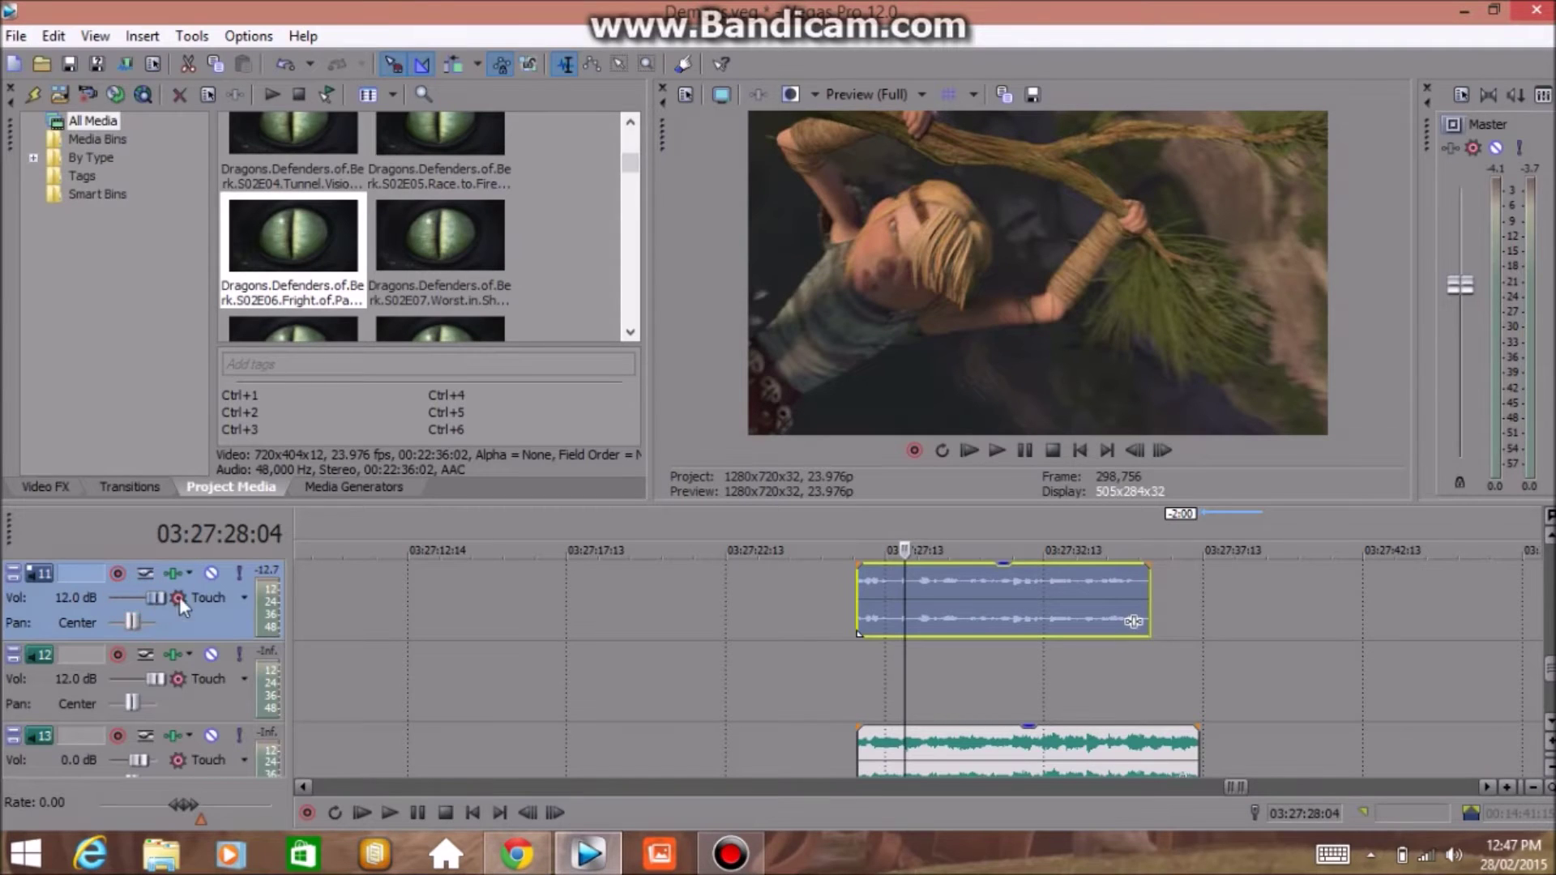
# Preview the louder voiceover from just before its start, then place the playhead inside it
pyautogui.click(844, 601)
pyautogui.press('space')
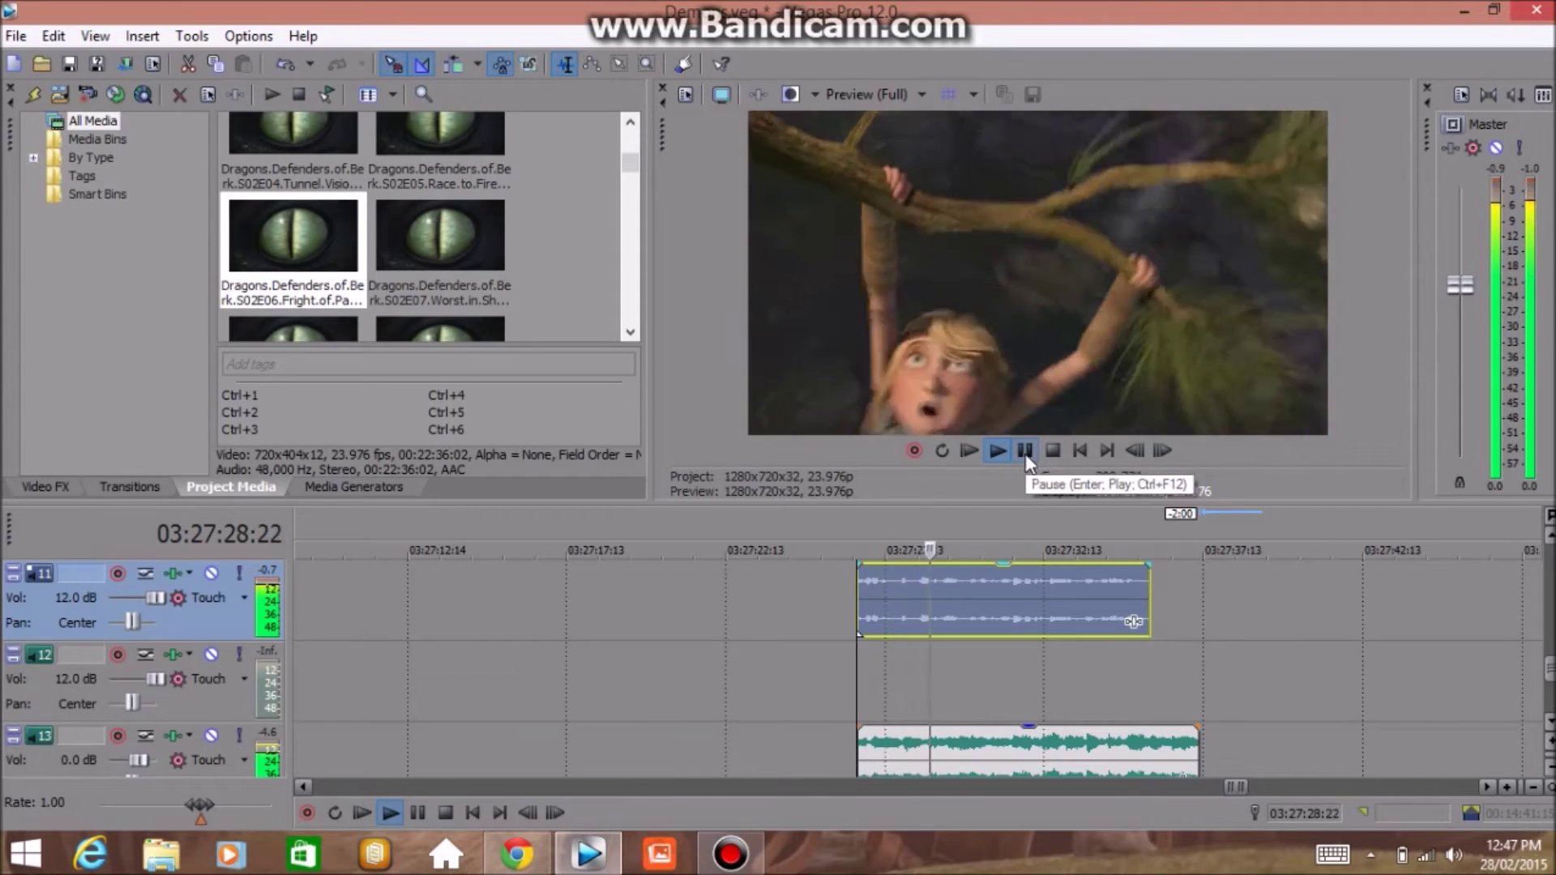
pyautogui.click(1026, 452)
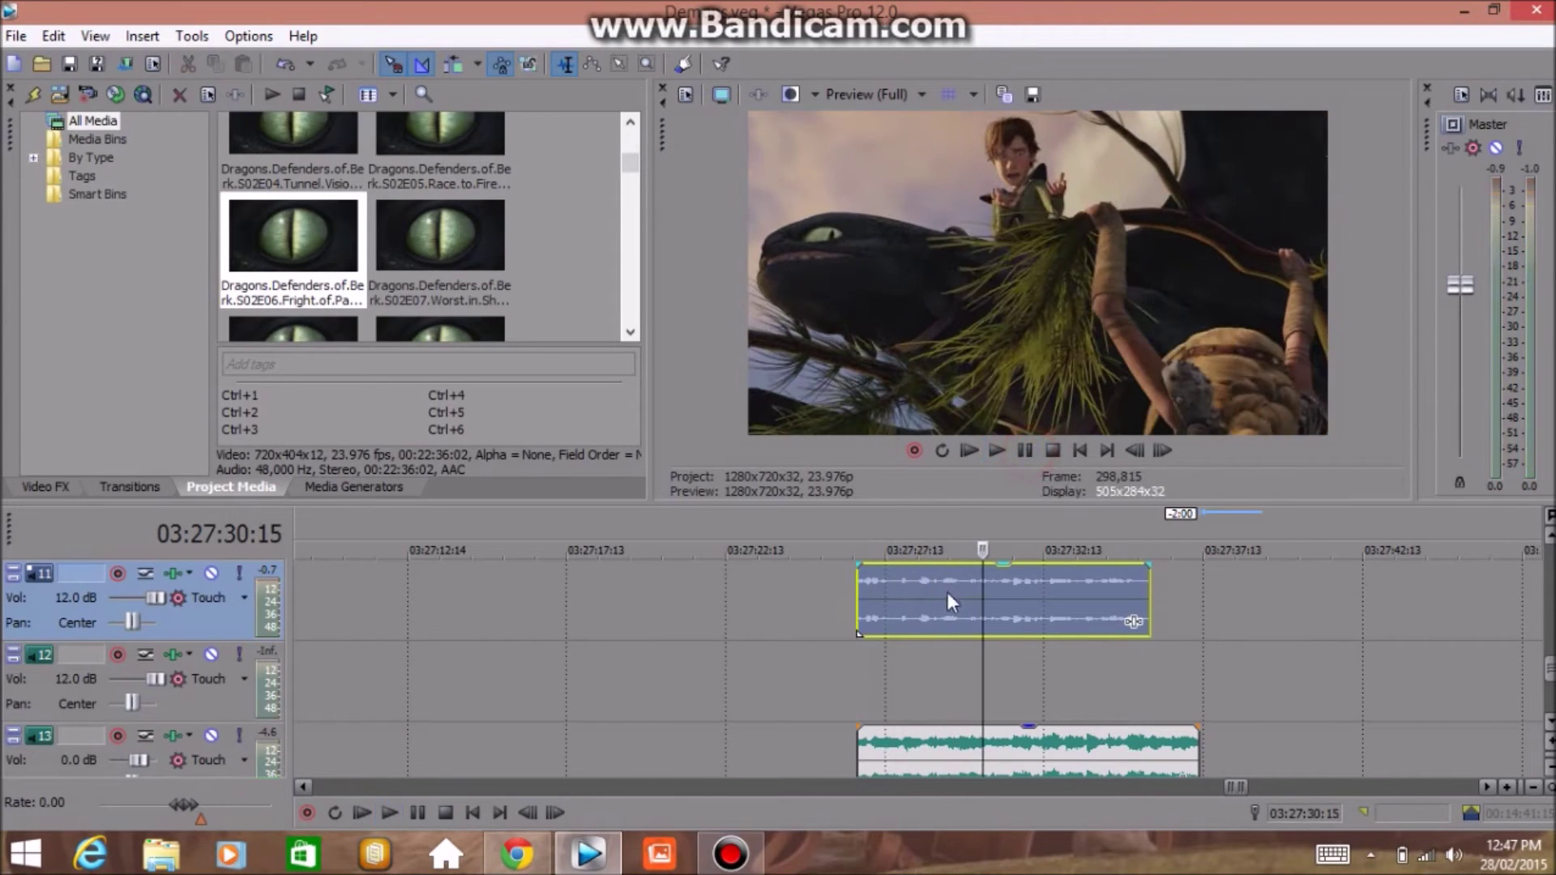
pyautogui.click(954, 596)
pyautogui.click(1070, 601)
pyautogui.click(982, 613)
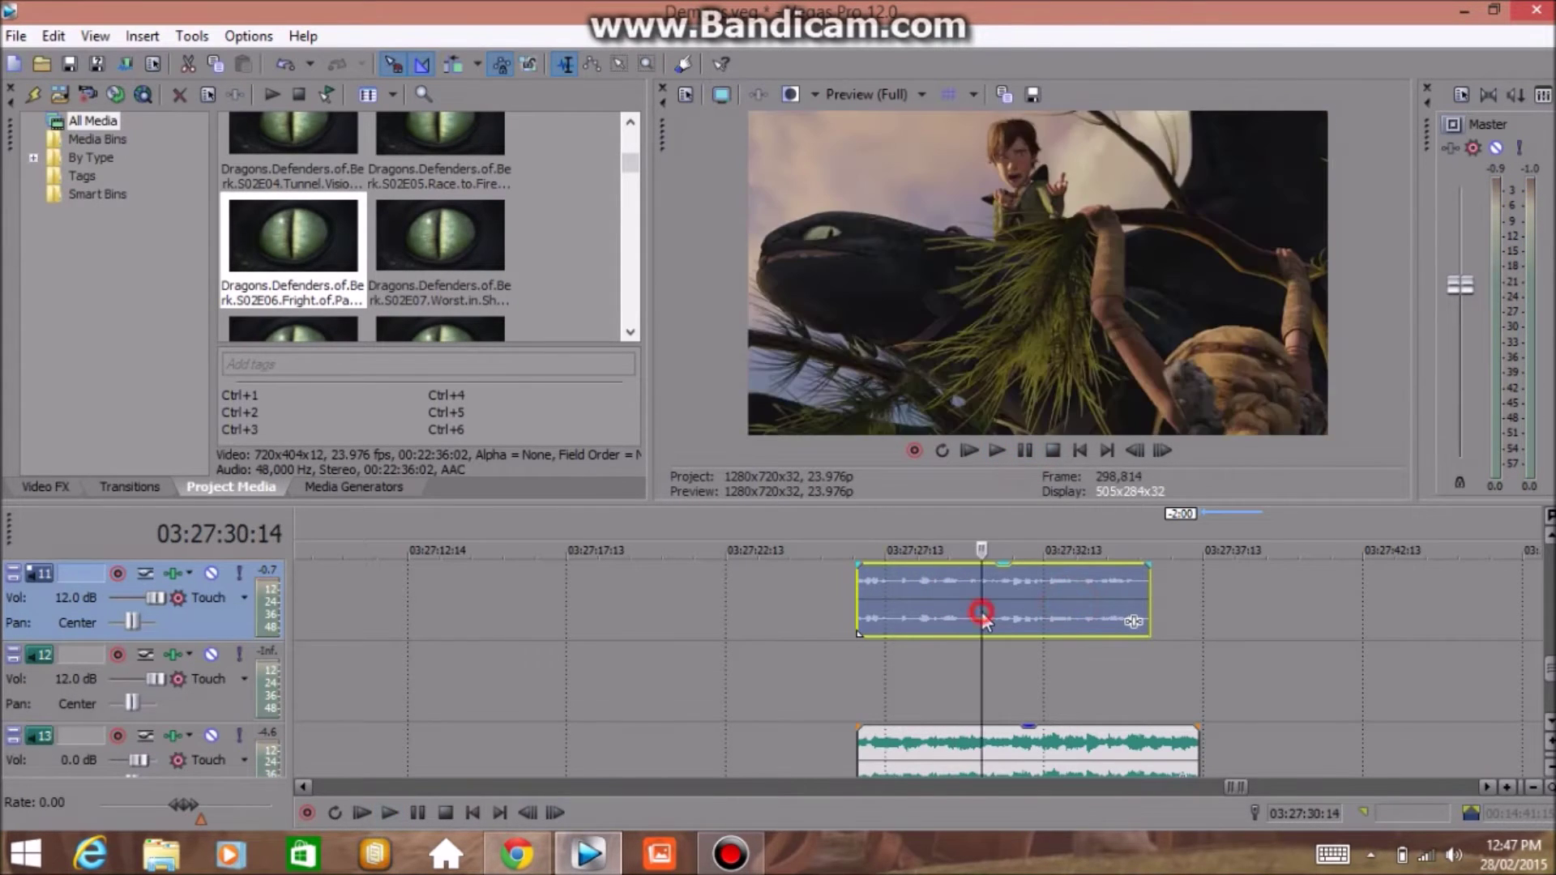
pyautogui.click(861, 618)
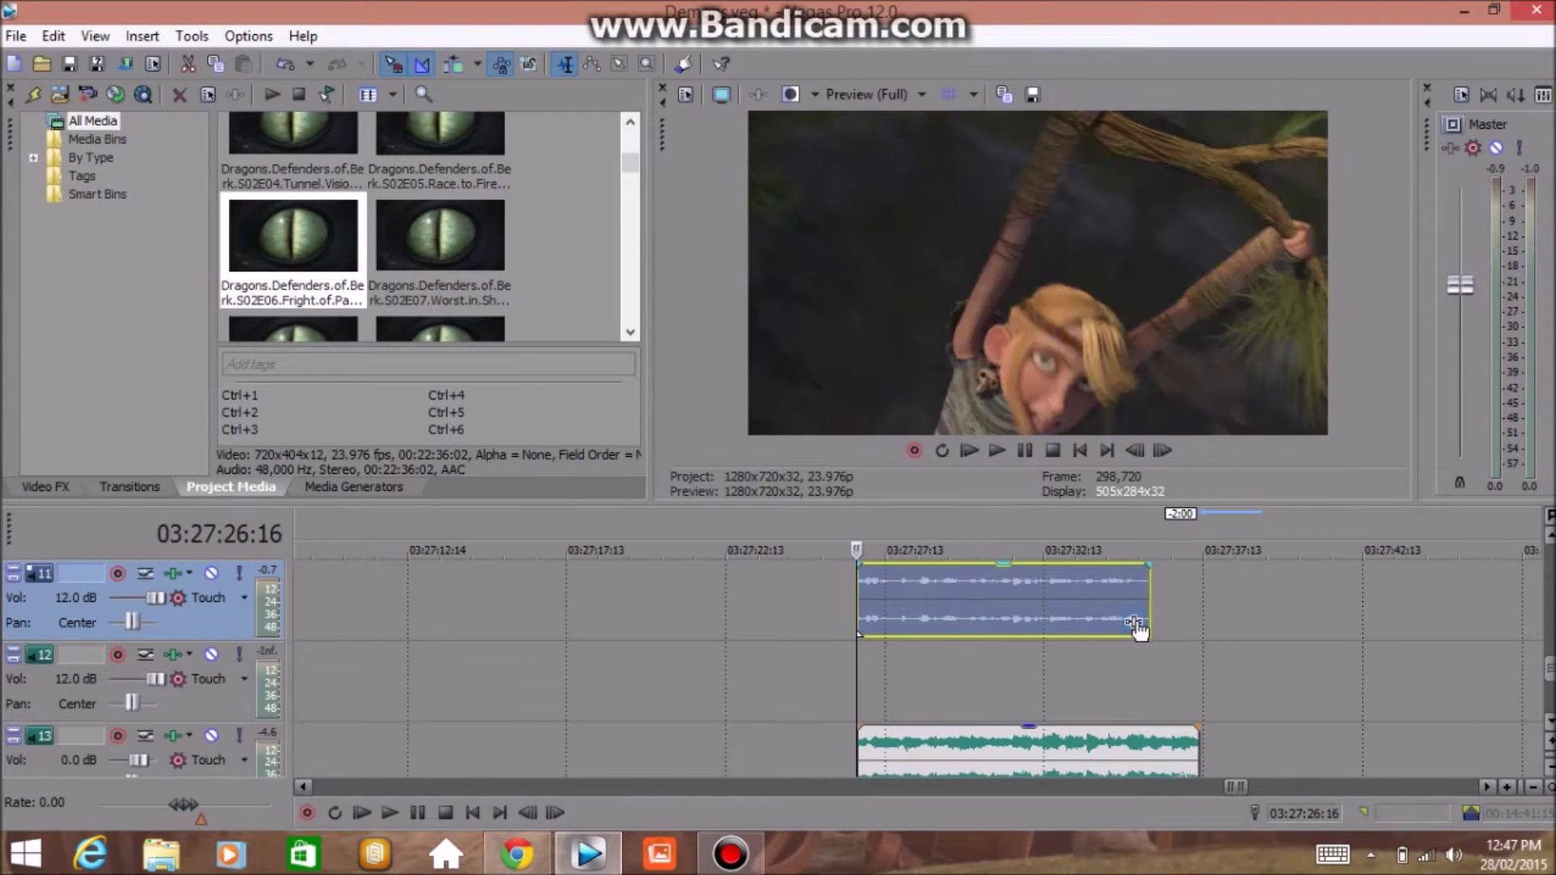
pyautogui.click(962, 619)
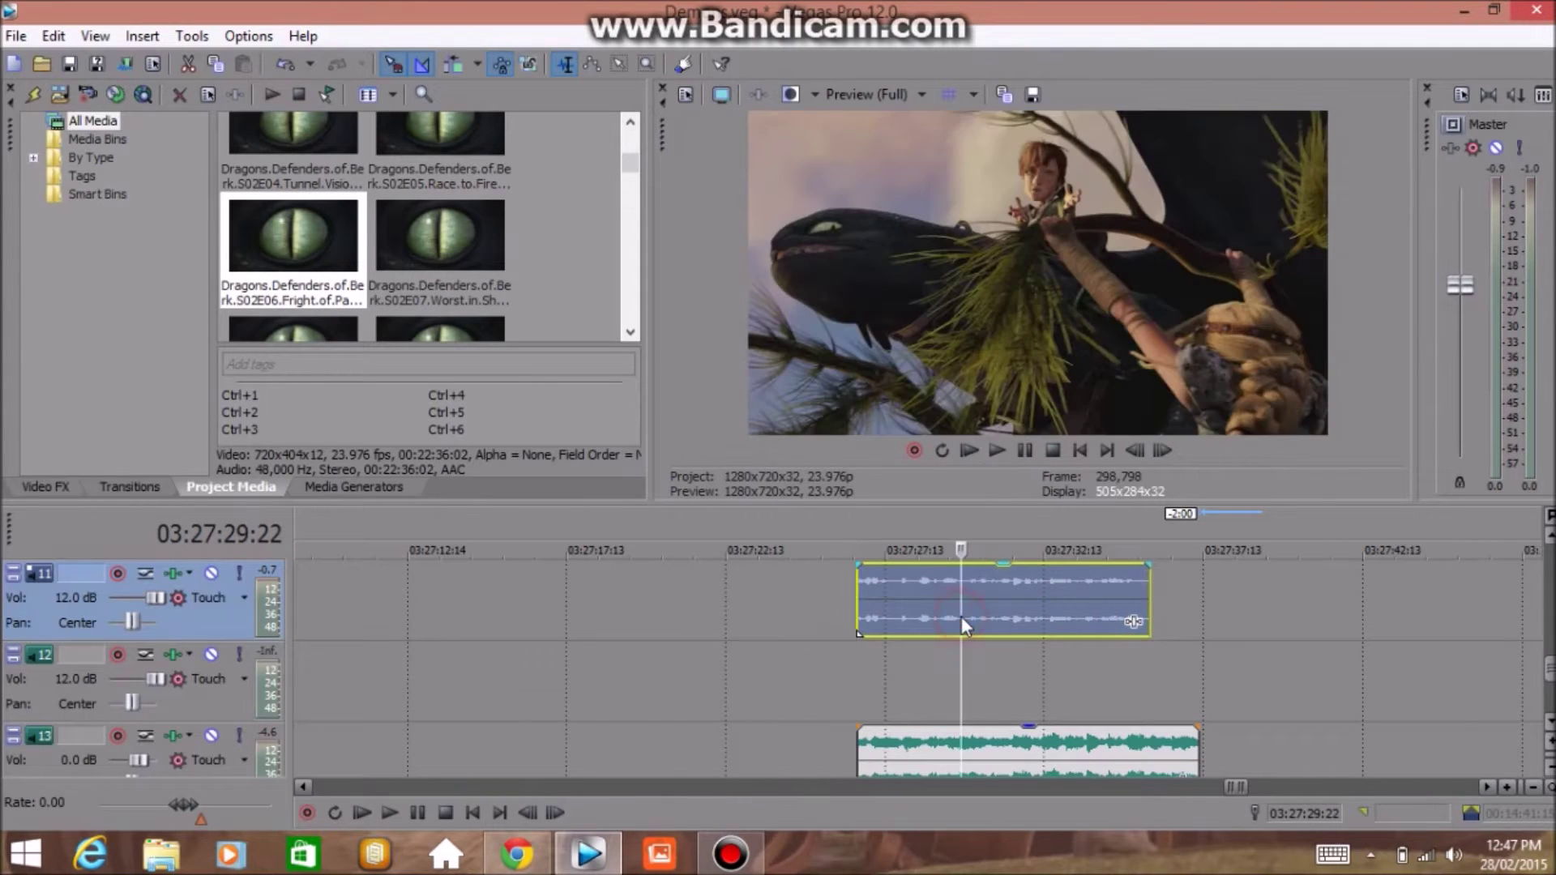
# Raise music track 13 to 12.0 dB, preview the voiceover, and bring up its Event FX list
pyautogui.click(866, 740)
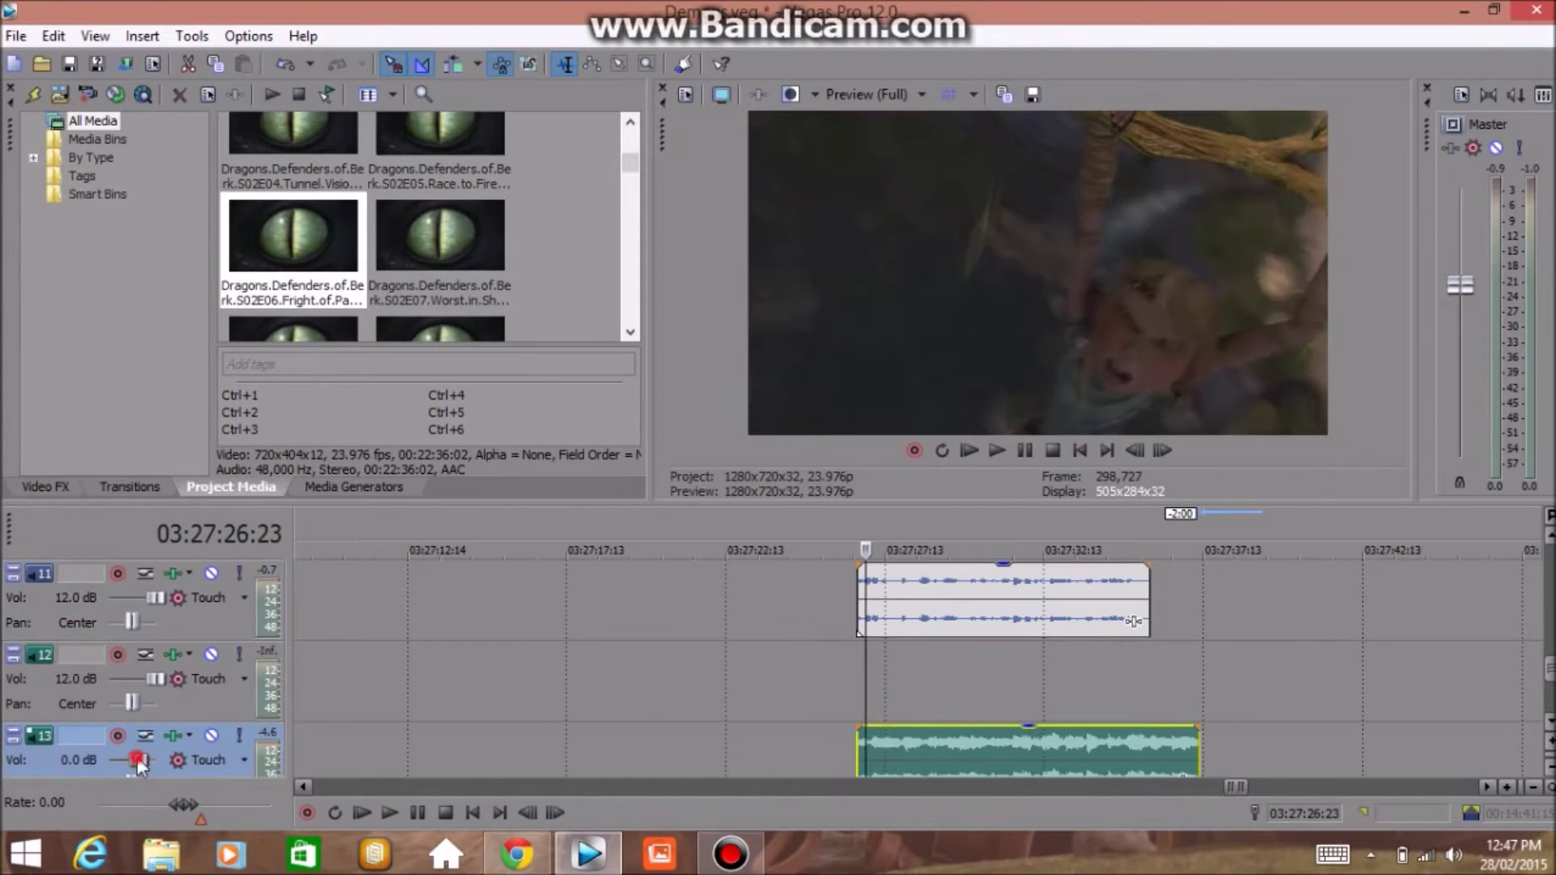
pyautogui.moveTo(138, 757); pyautogui.dragTo(155, 759)
pyautogui.click(860, 601)
pyautogui.press('space')
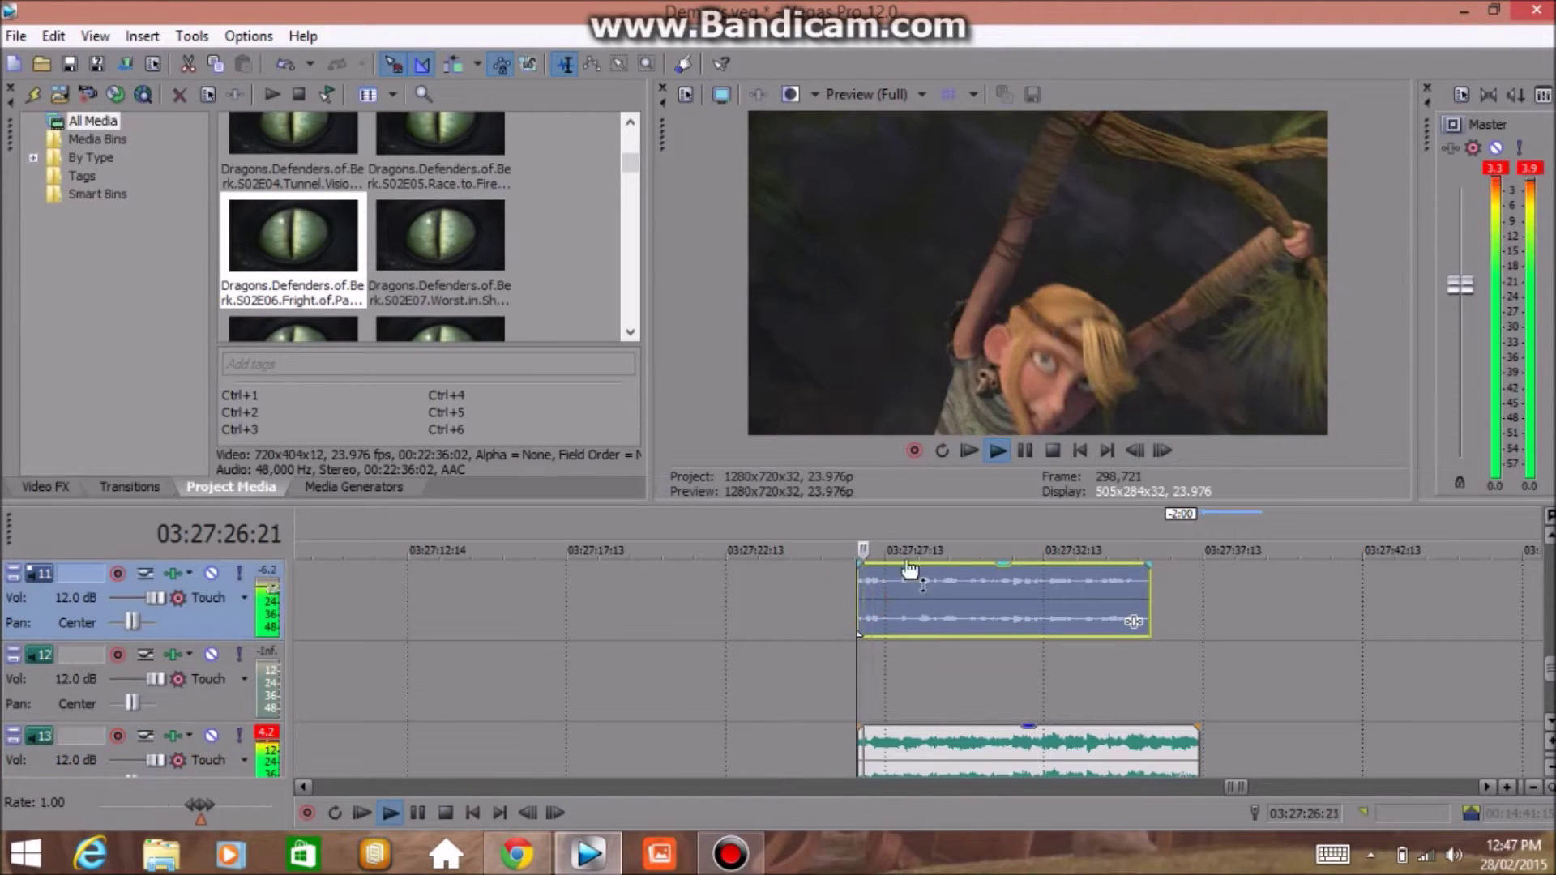
pyautogui.click(1024, 450)
pyautogui.click(930, 620)
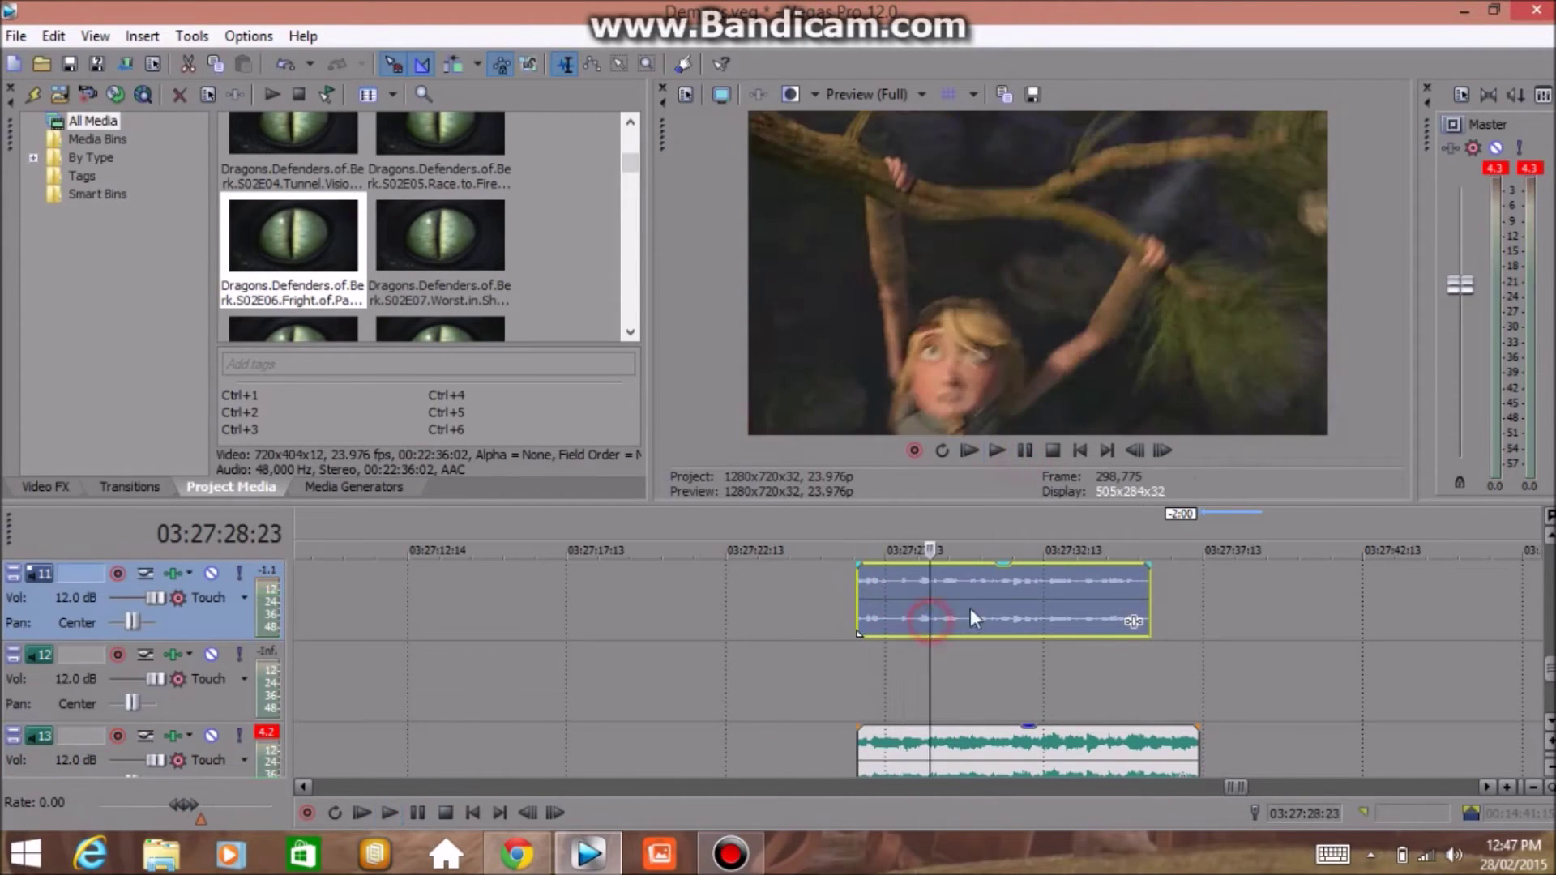
pyautogui.click(1135, 622)
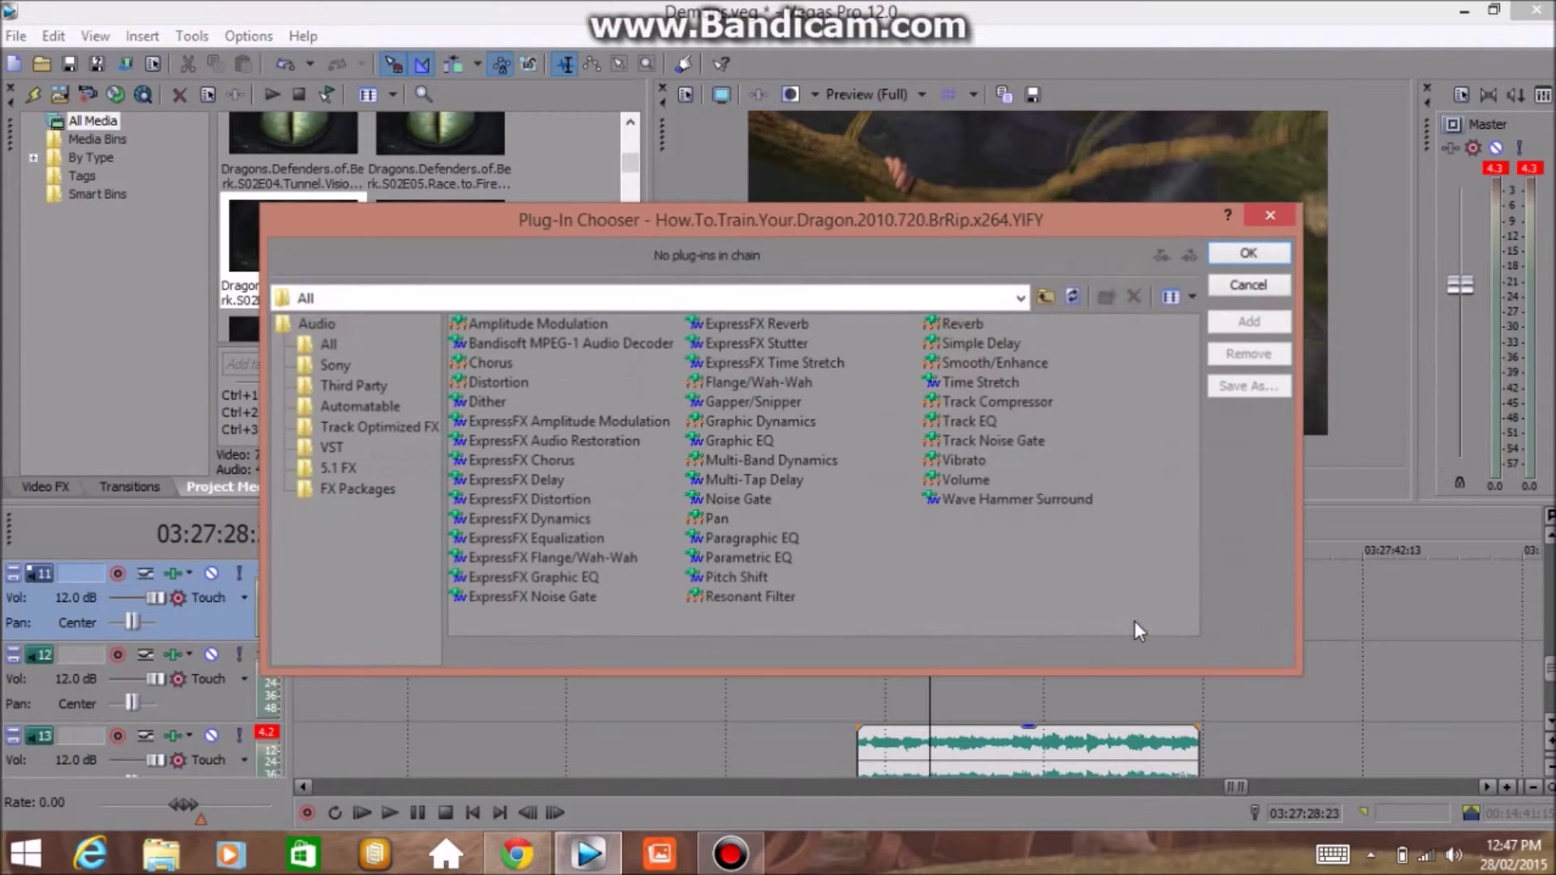
# Add the Volume plug-in to the voiceover and raise its gain to 4.088, then 4.940 dB
pyautogui.click(965, 480)
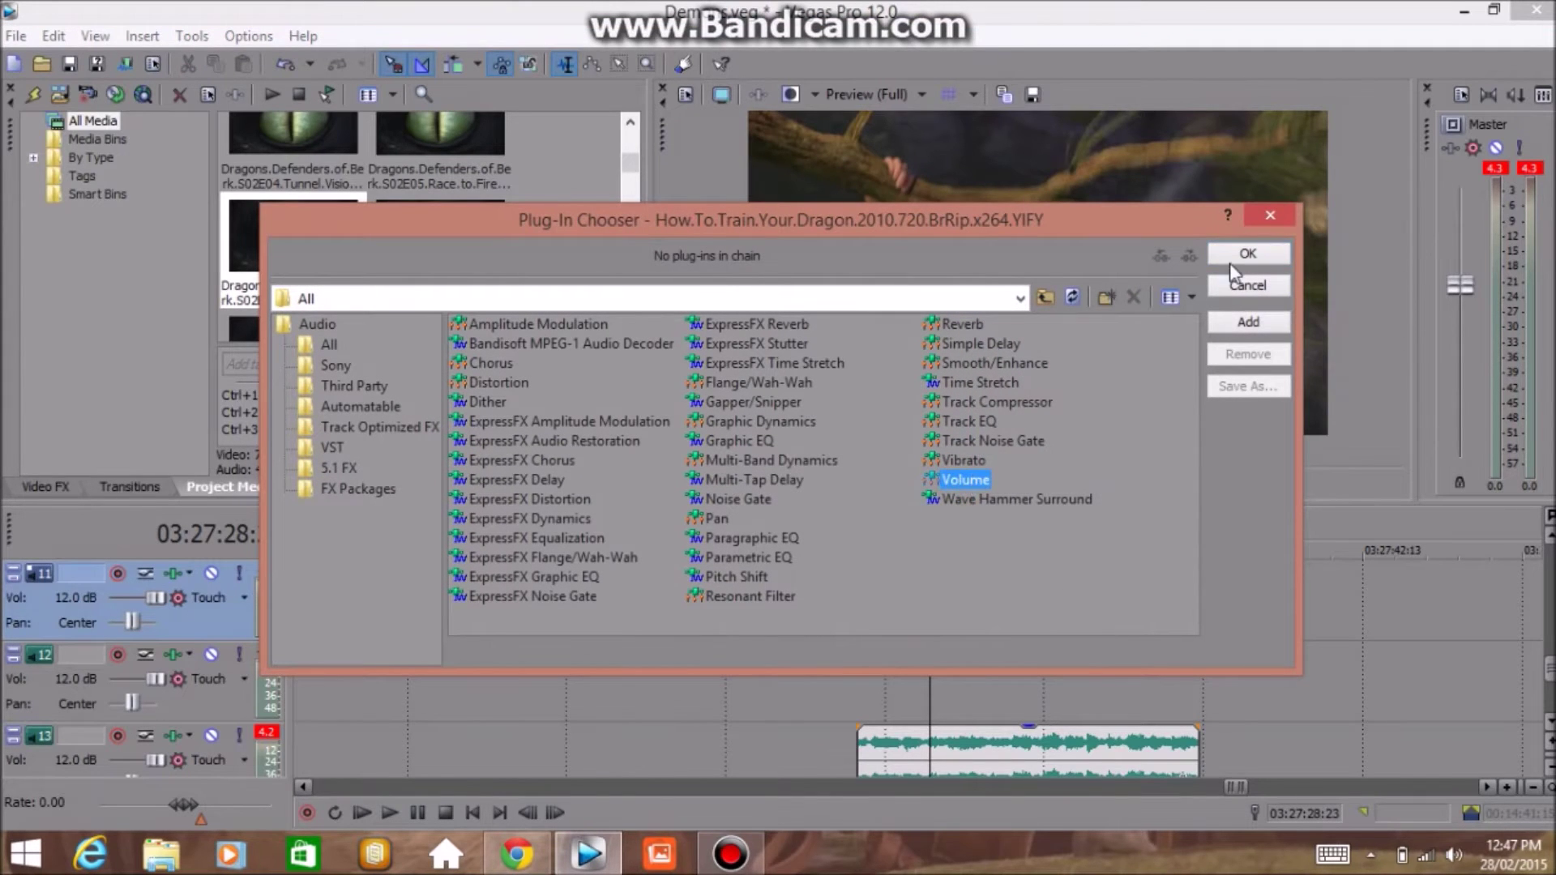
pyautogui.doubleClick(965, 480)
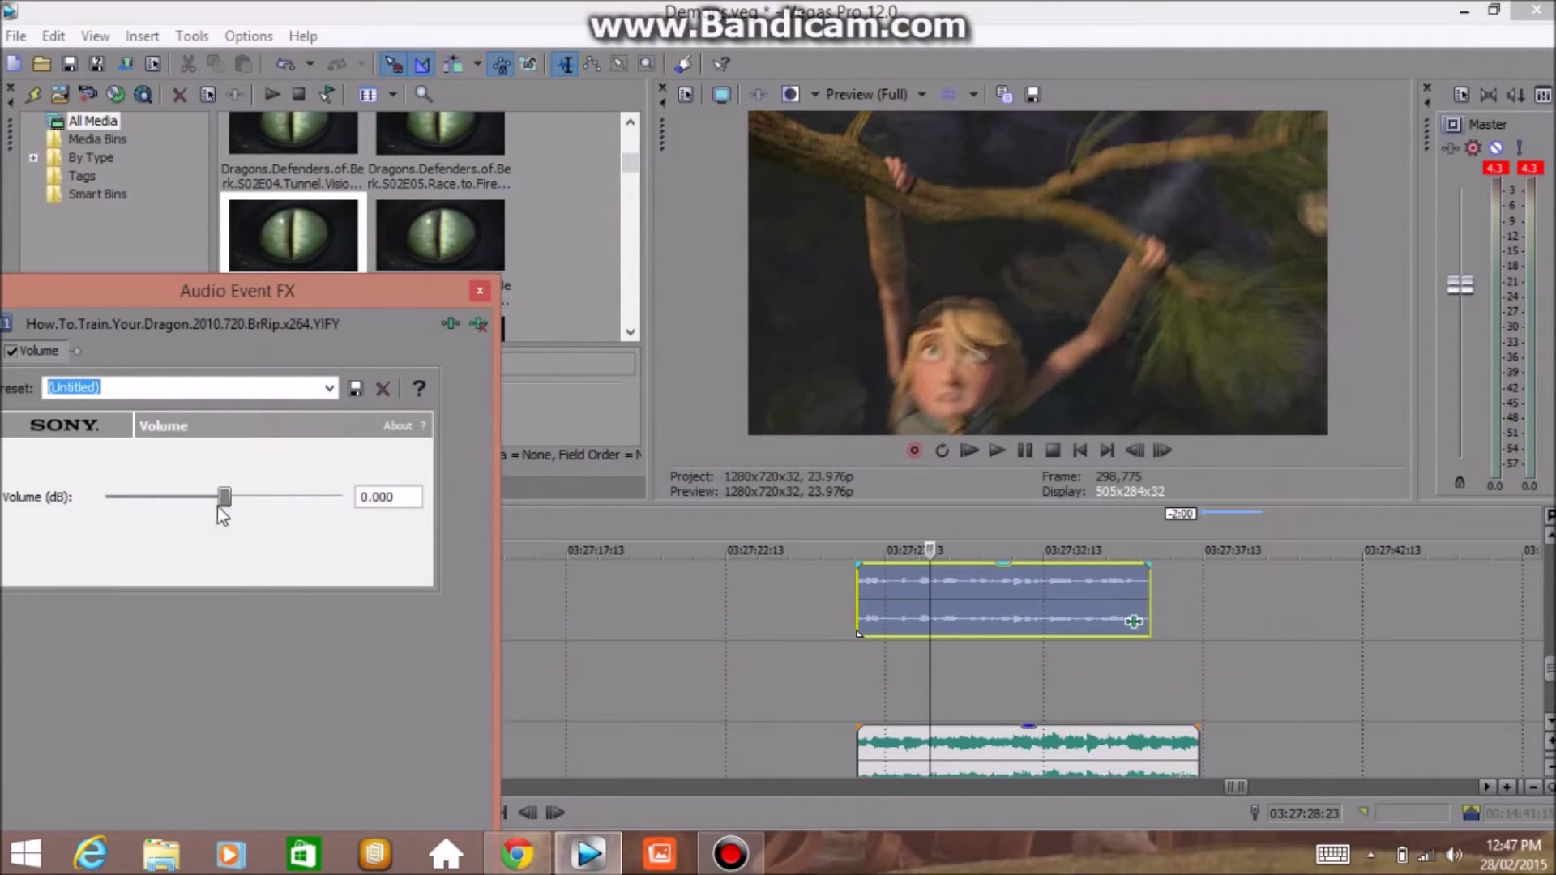
pyautogui.moveTo(223, 501); pyautogui.dragTo(295, 500)
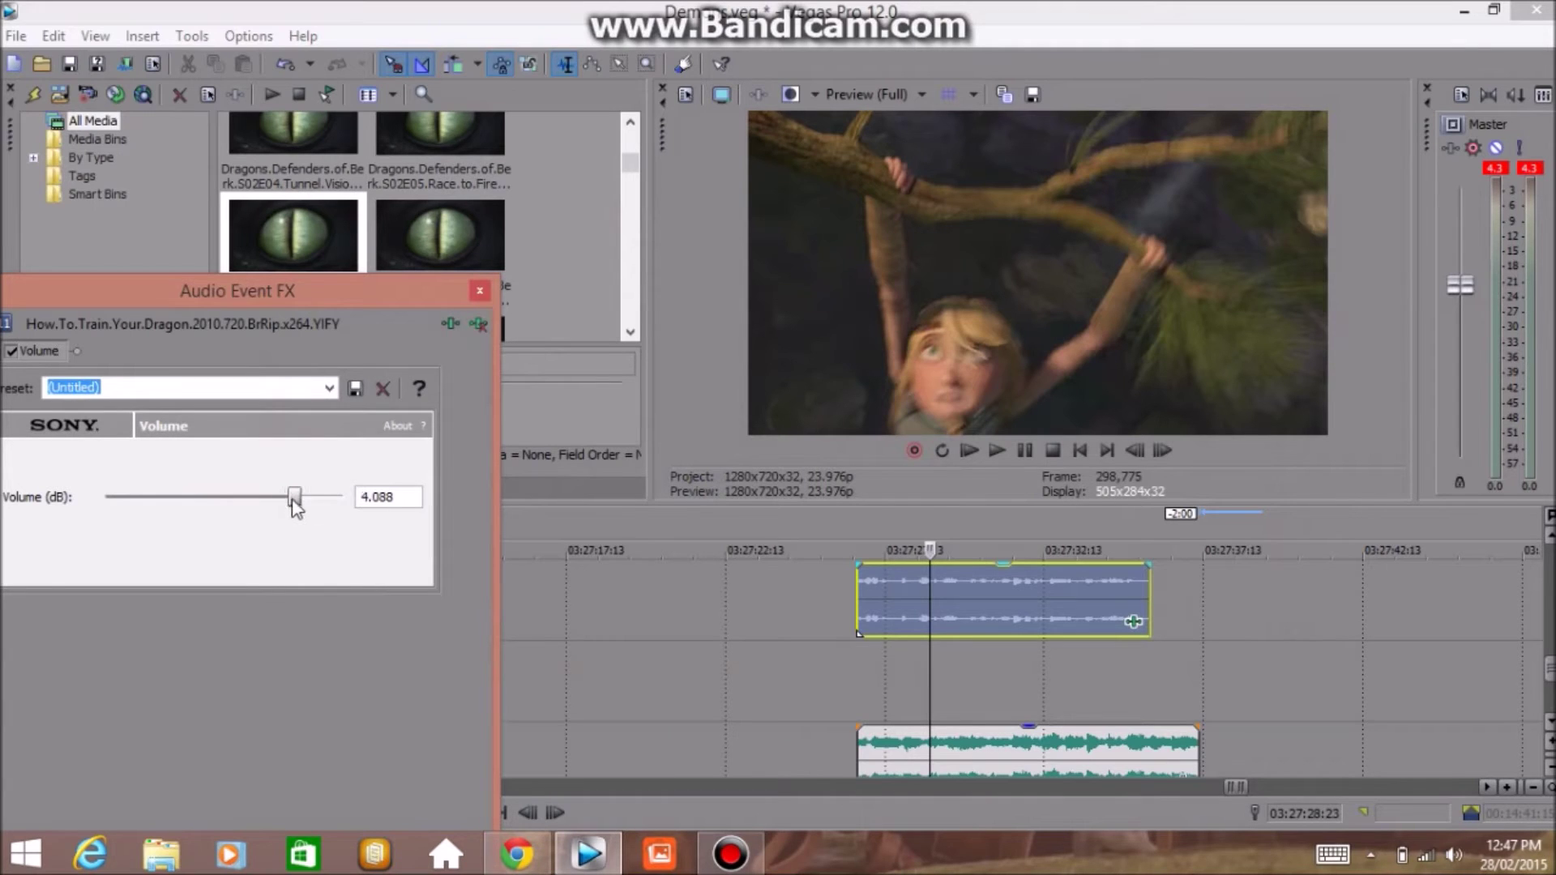
pyautogui.click(857, 618)
pyautogui.click(996, 450)
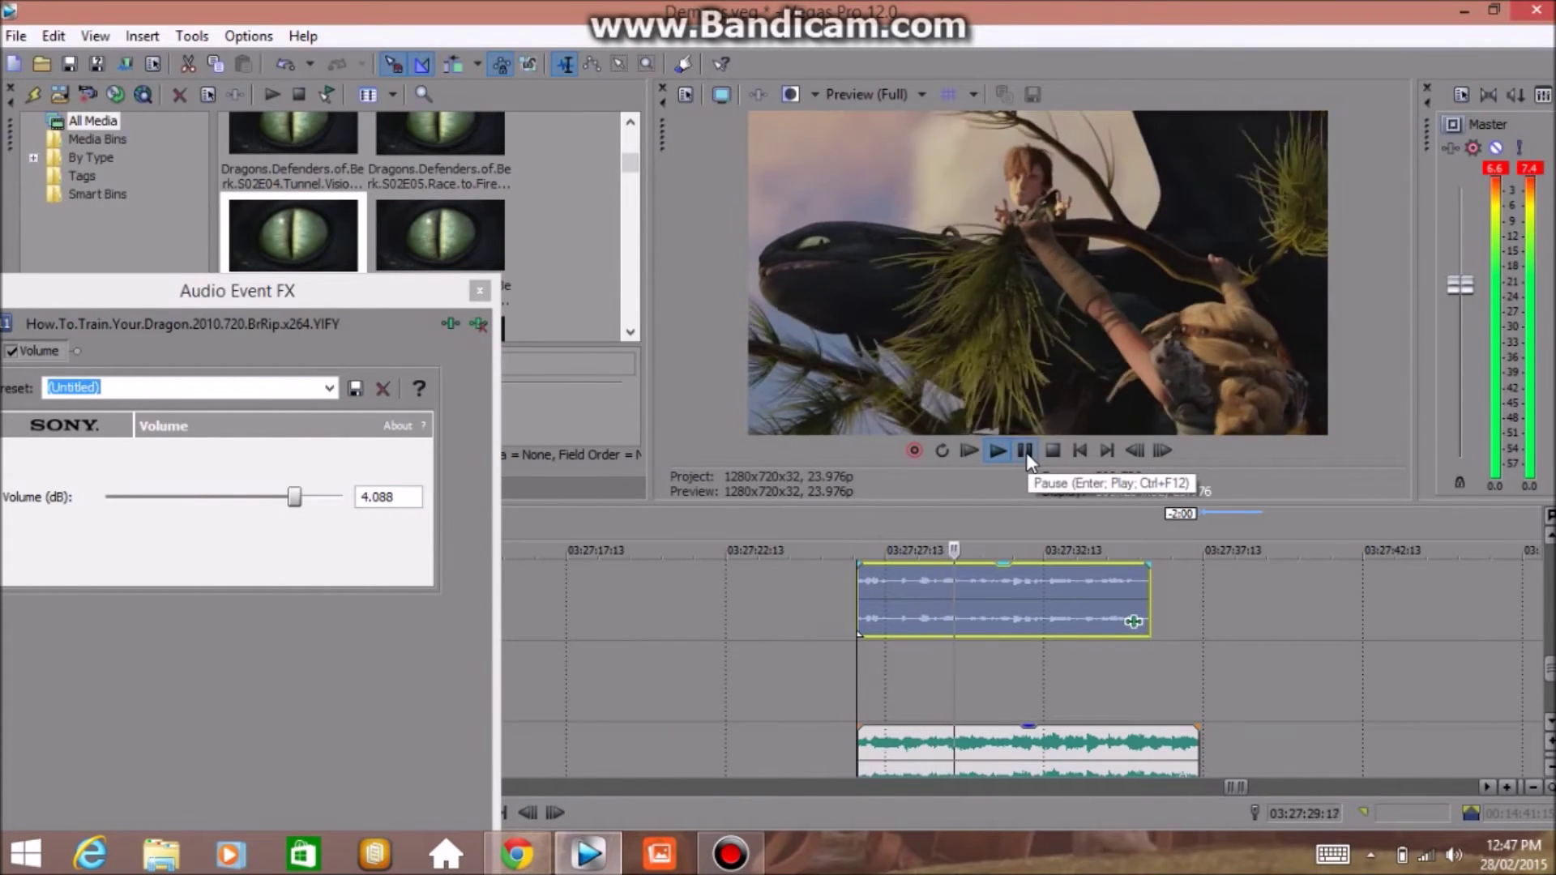
pyautogui.click(1026, 452)
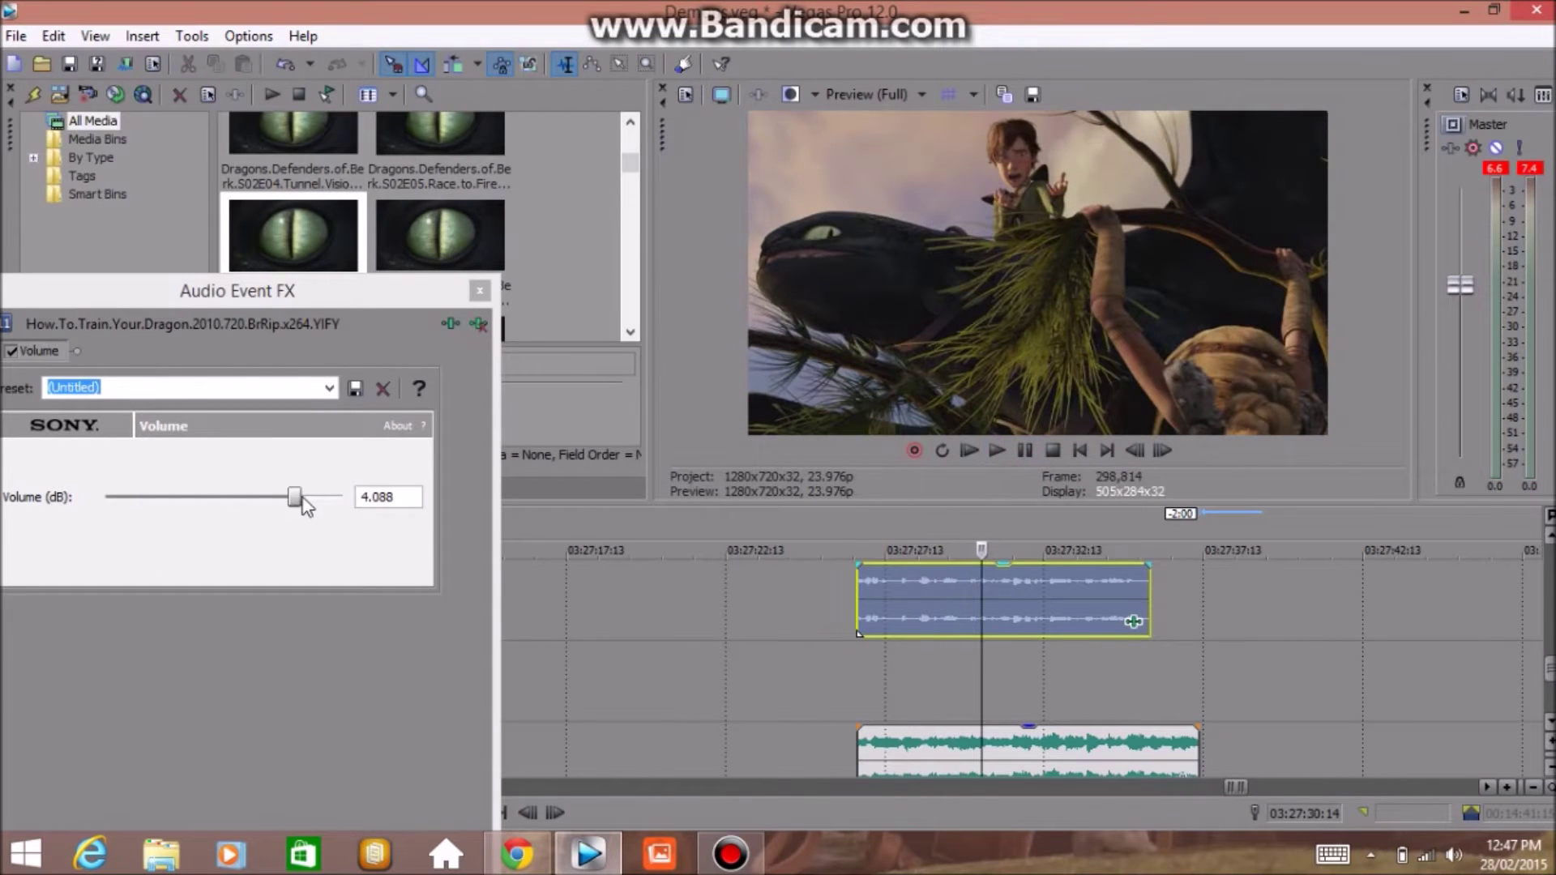
pyautogui.moveTo(303, 498); pyautogui.dragTo(314, 497)
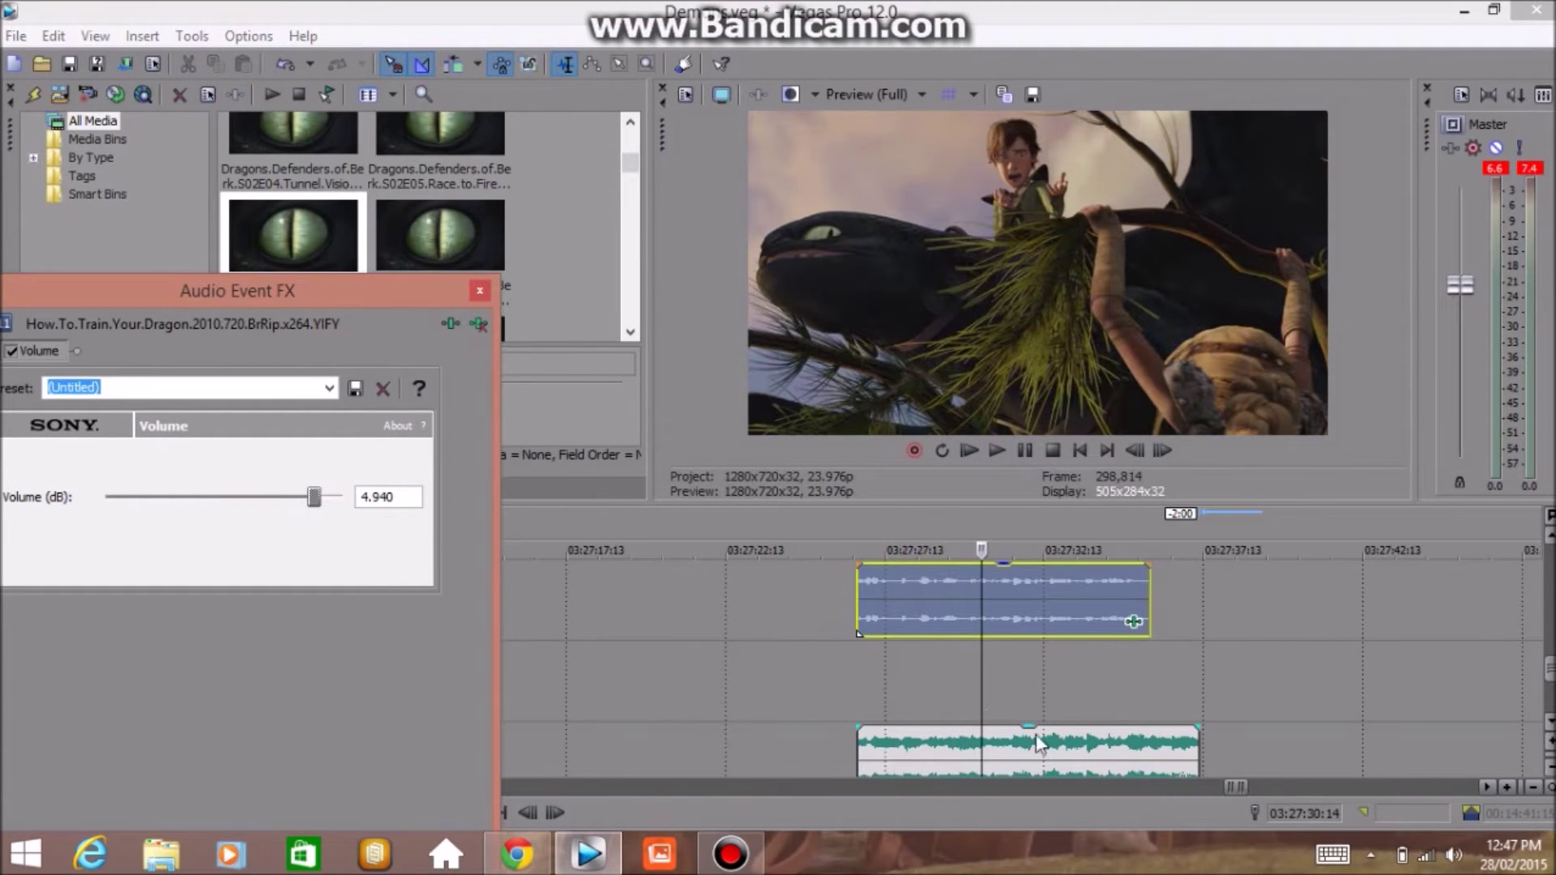
pyautogui.click(855, 608)
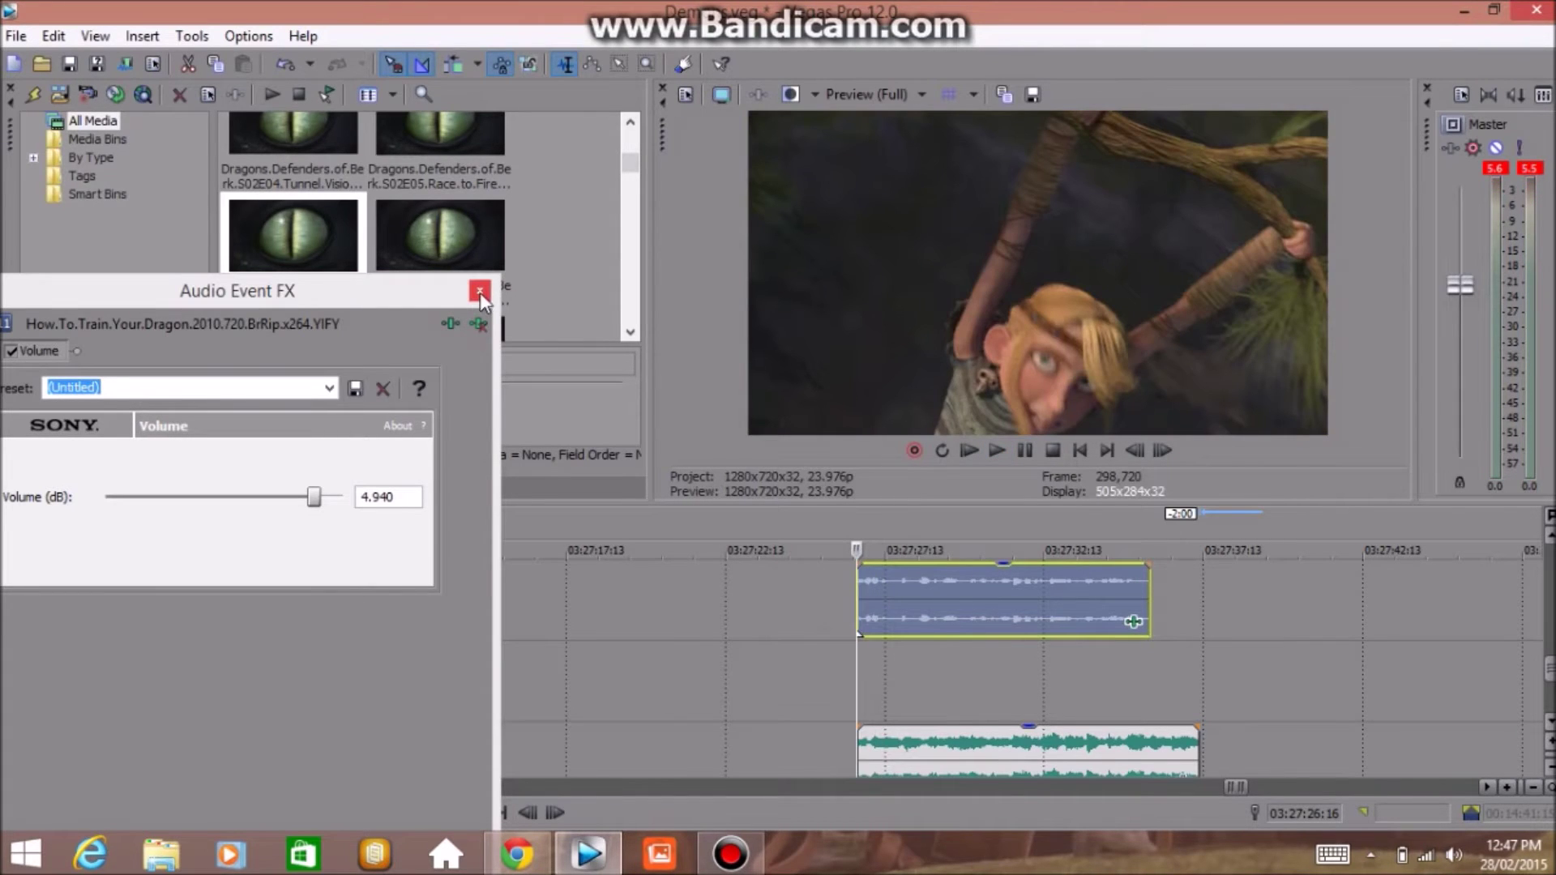
pyautogui.click(480, 290)
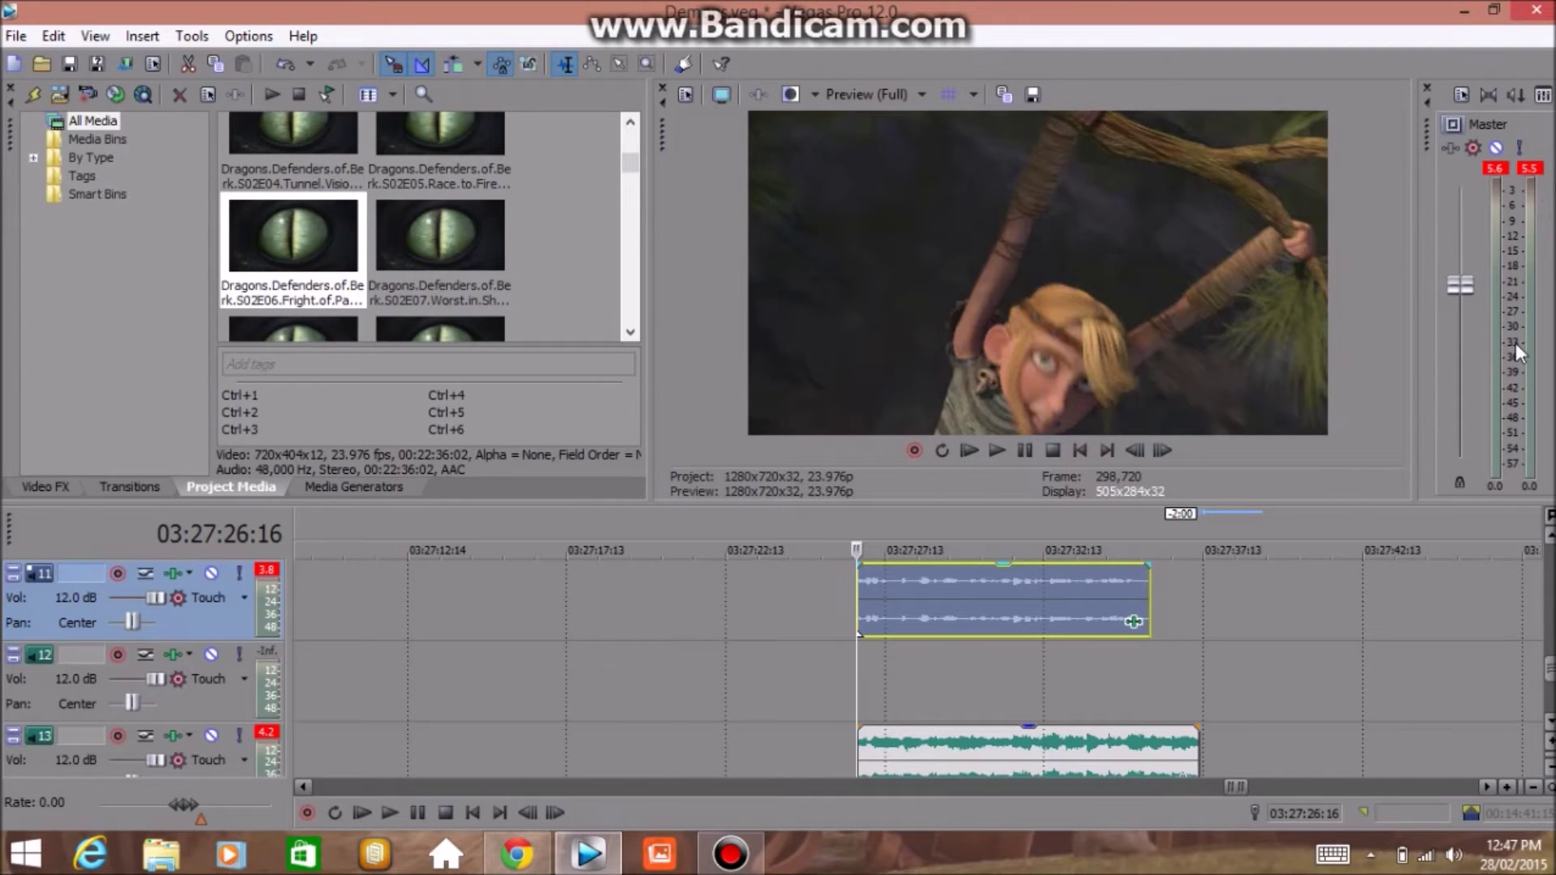
pyautogui.click(946, 580)
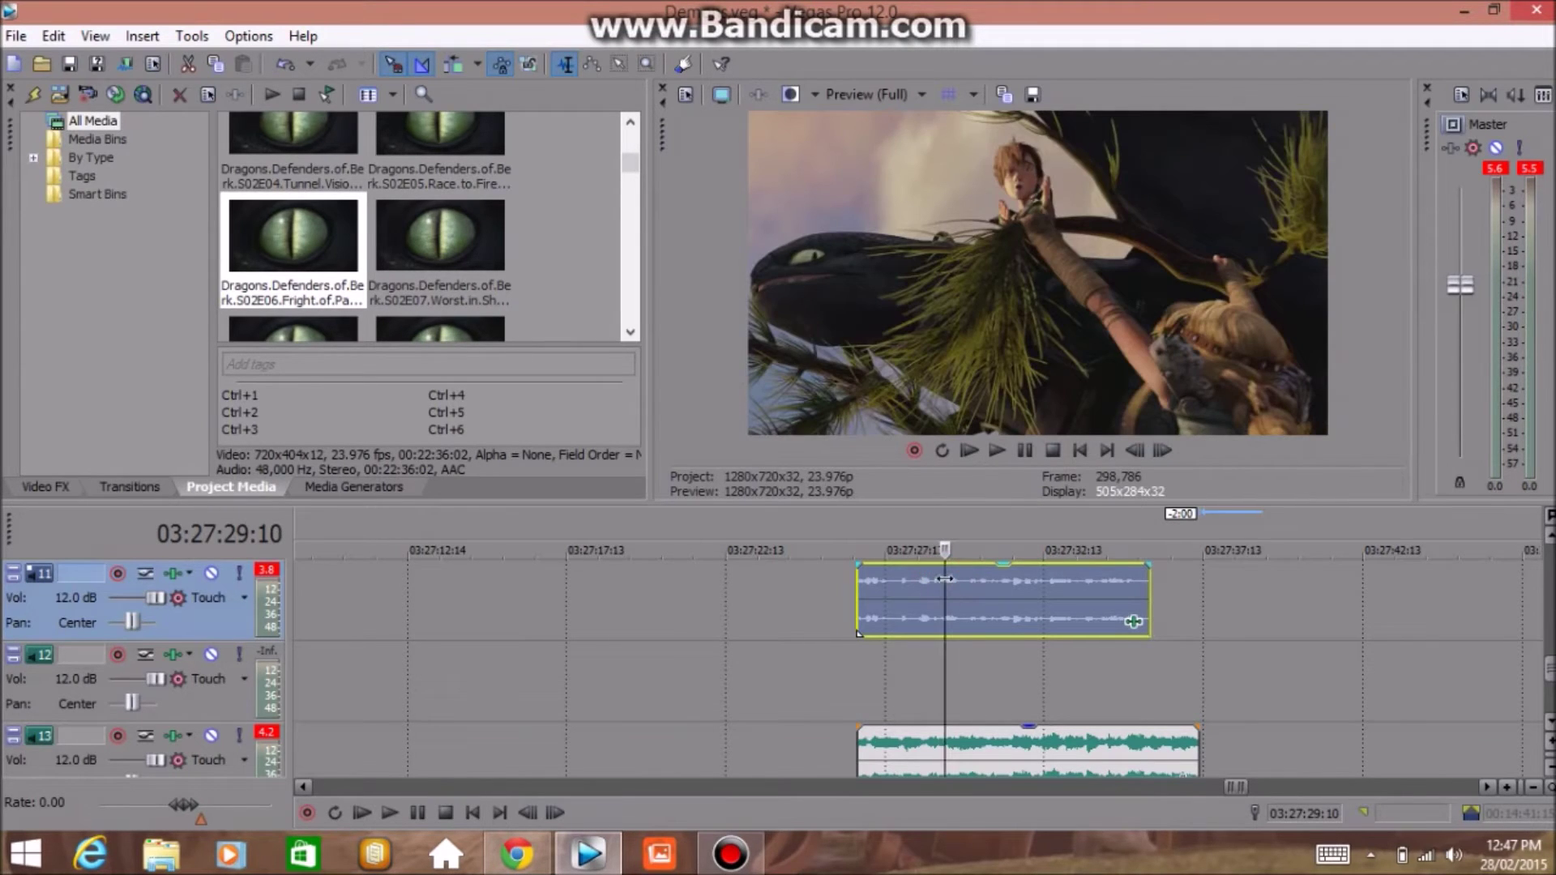
pyautogui.click(860, 619)
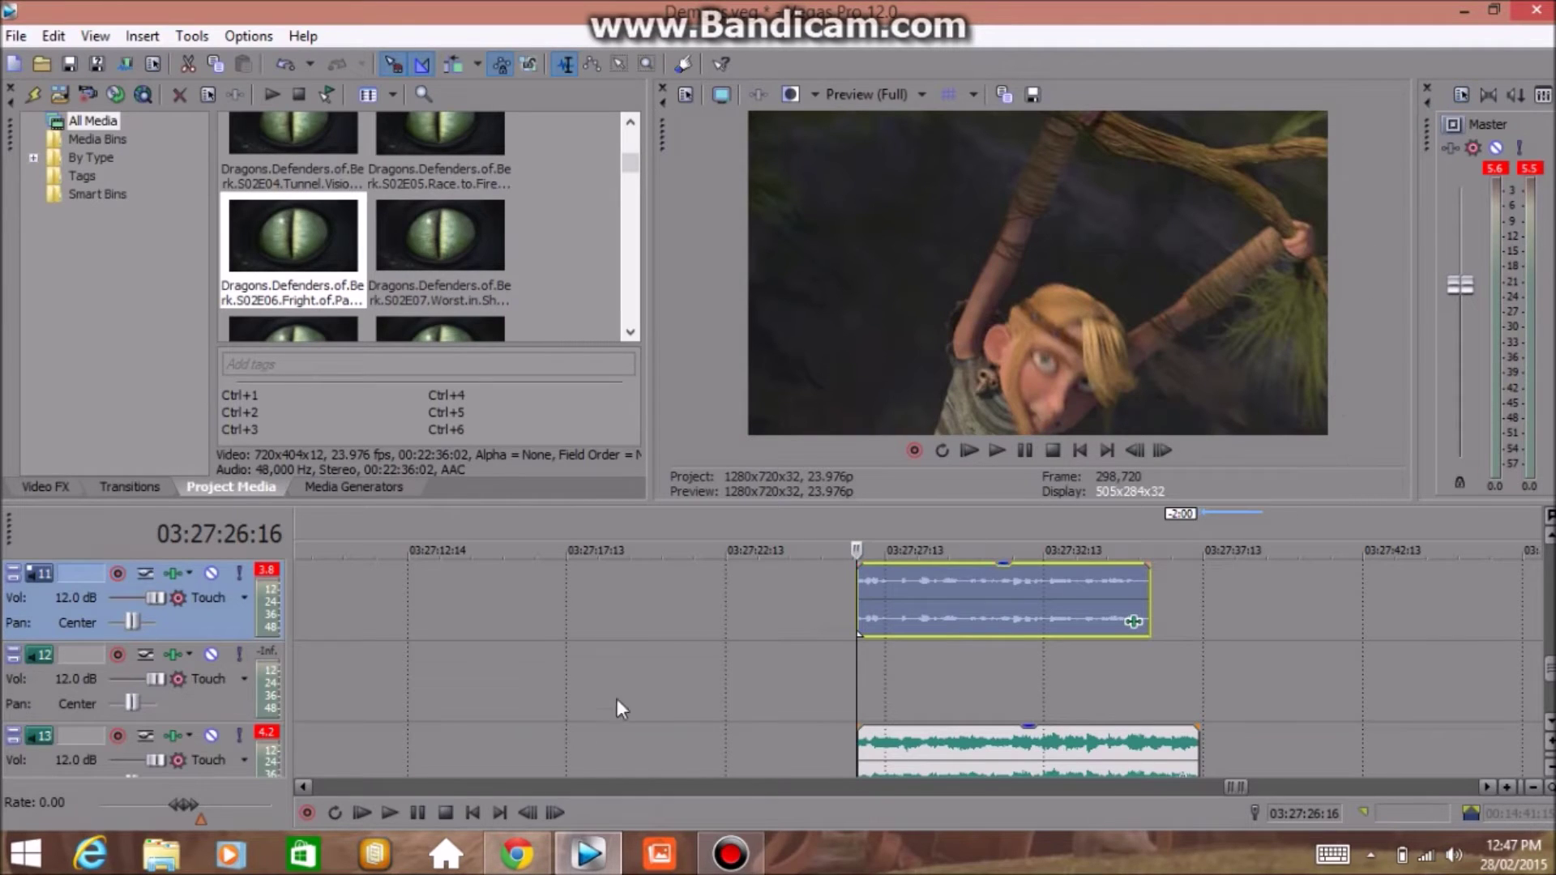
pyautogui.click(800, 604)
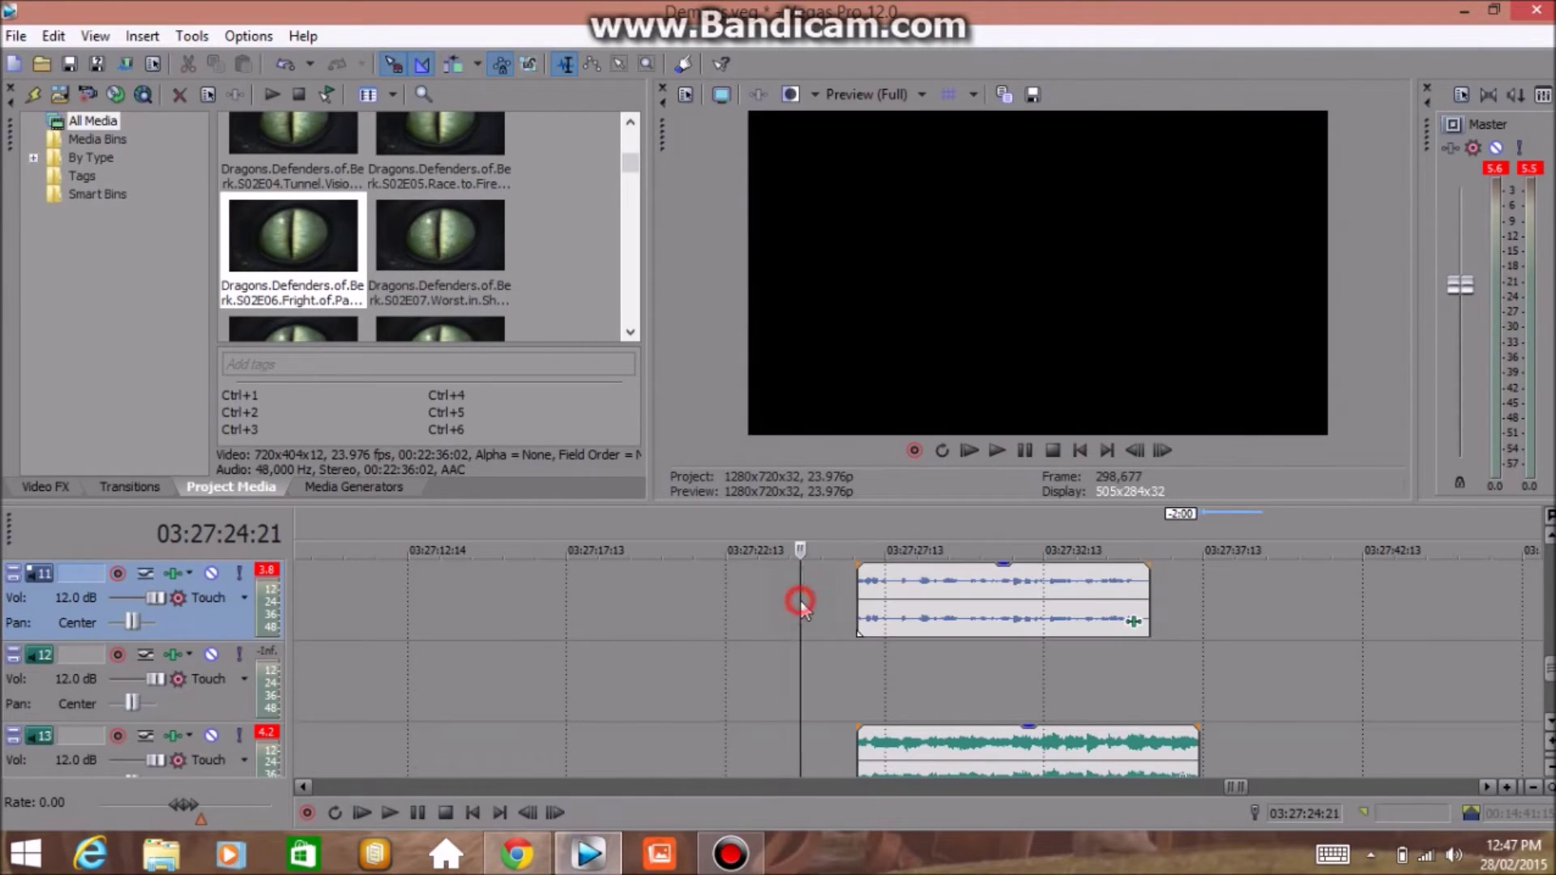
pyautogui.click(860, 609)
pyautogui.click(963, 616)
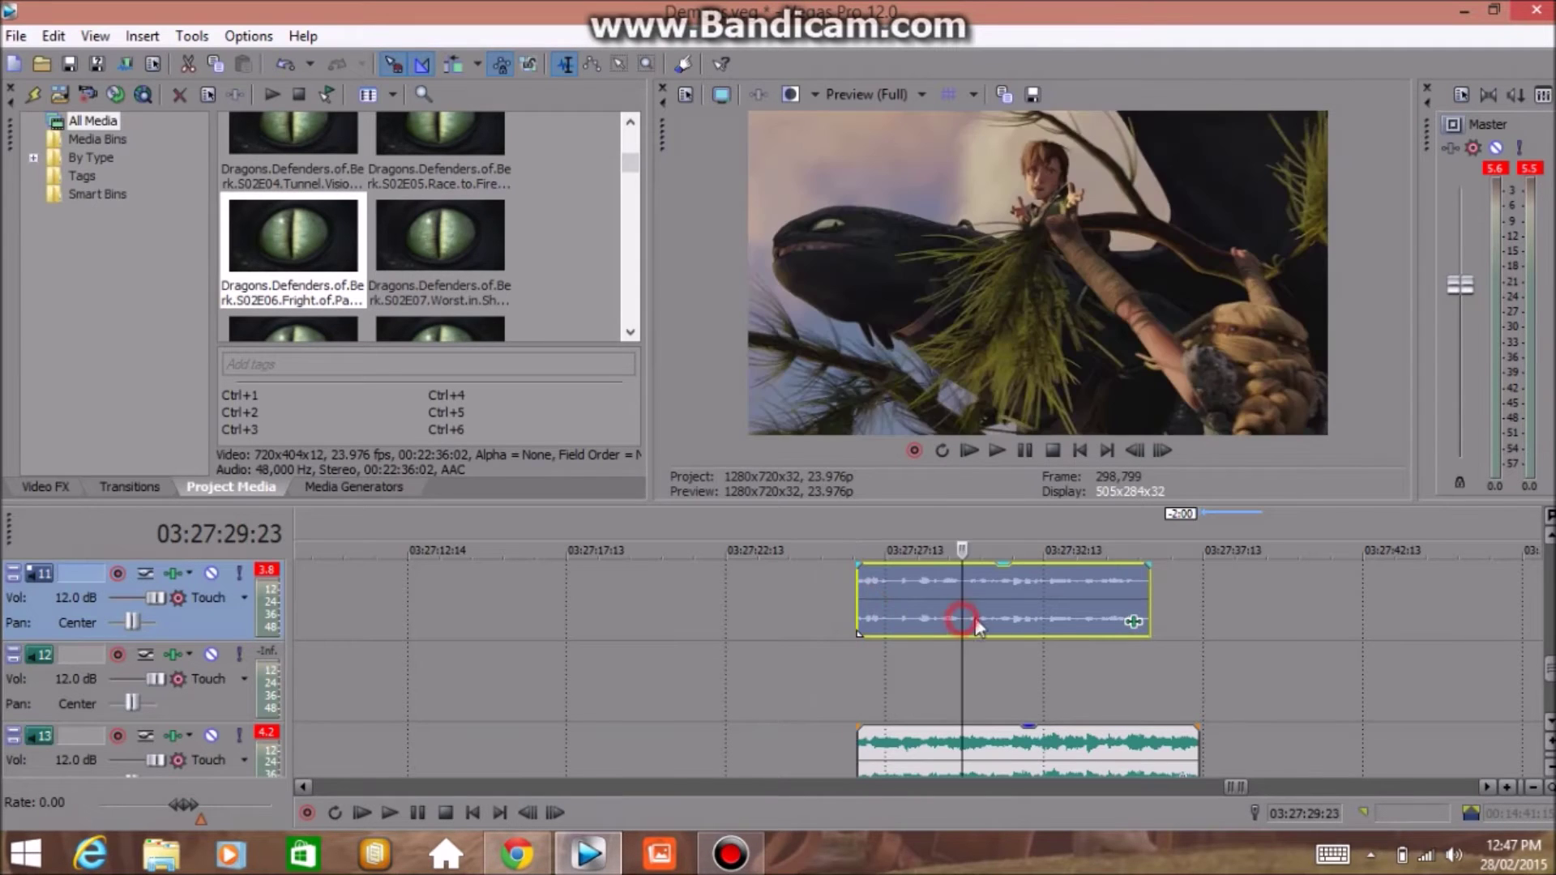
pyautogui.click(1044, 605)
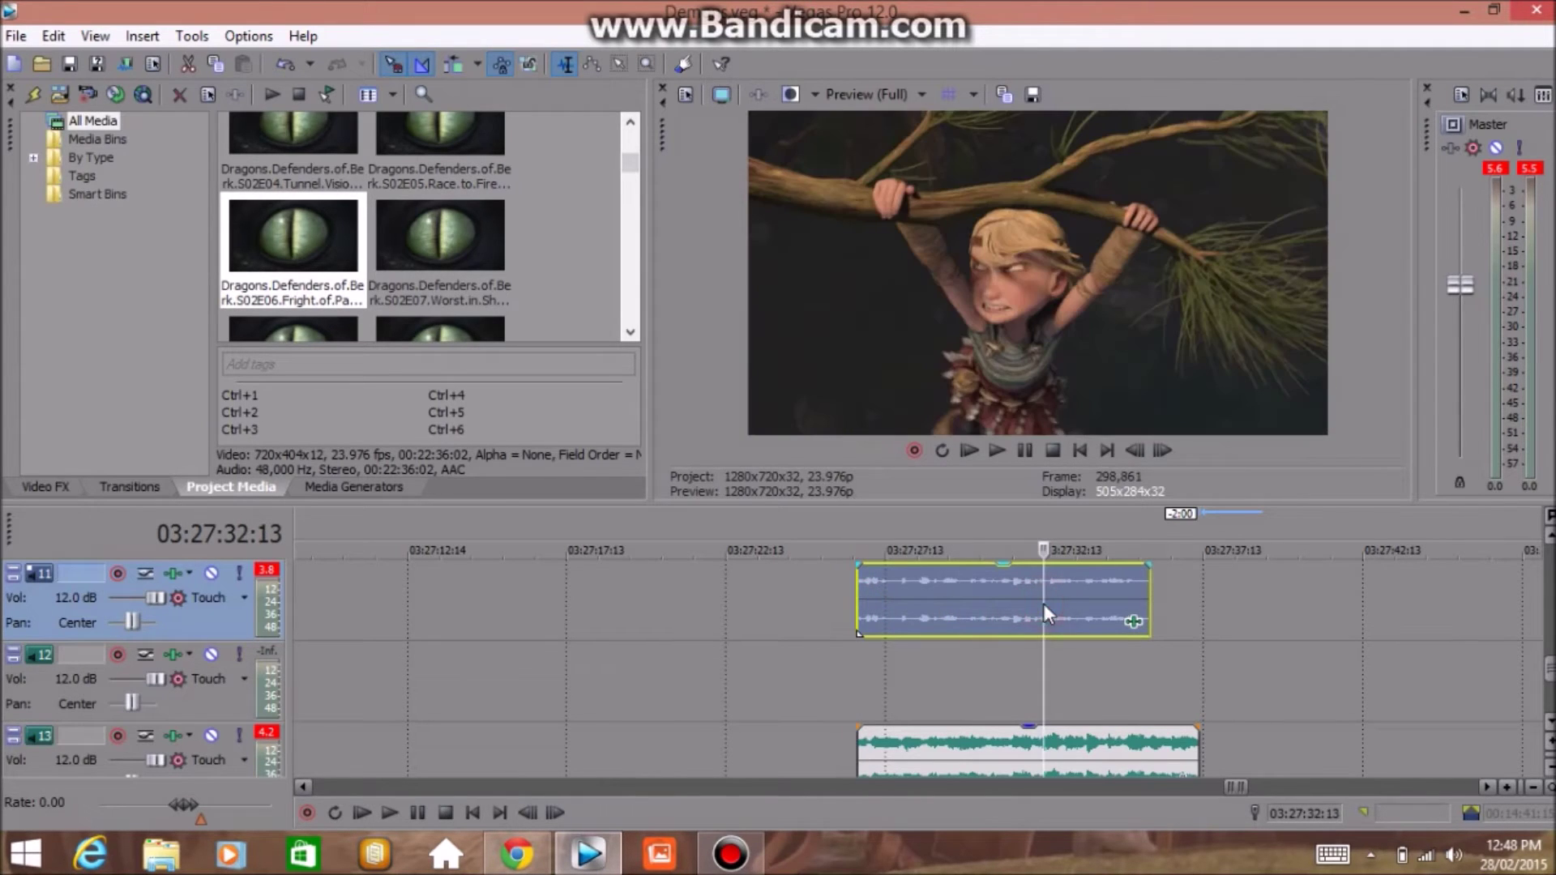
pyautogui.click(856, 587)
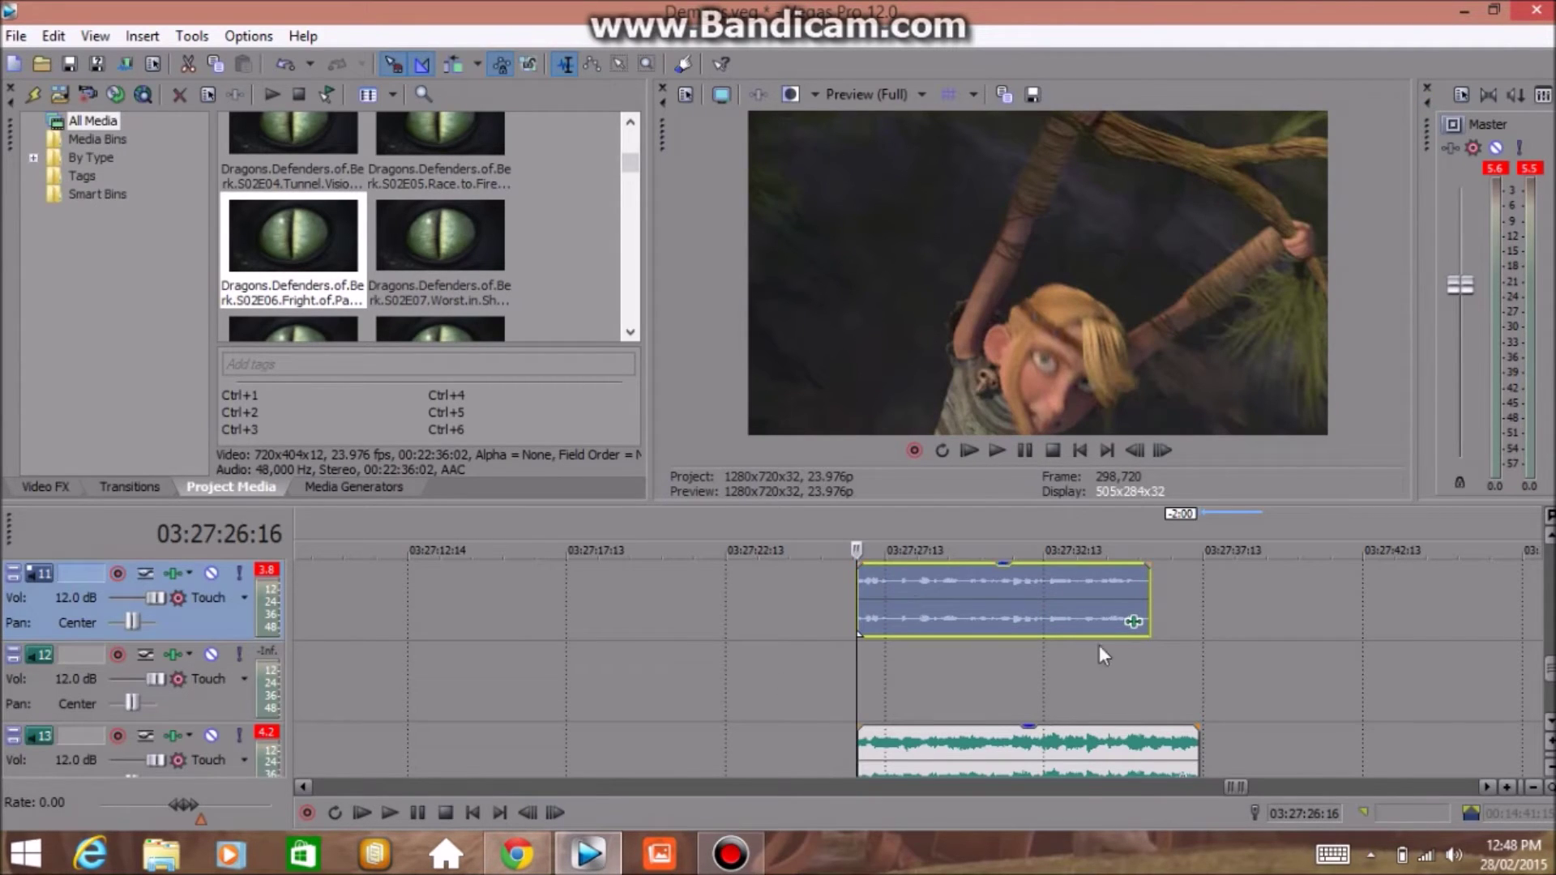
pyautogui.click(1133, 622)
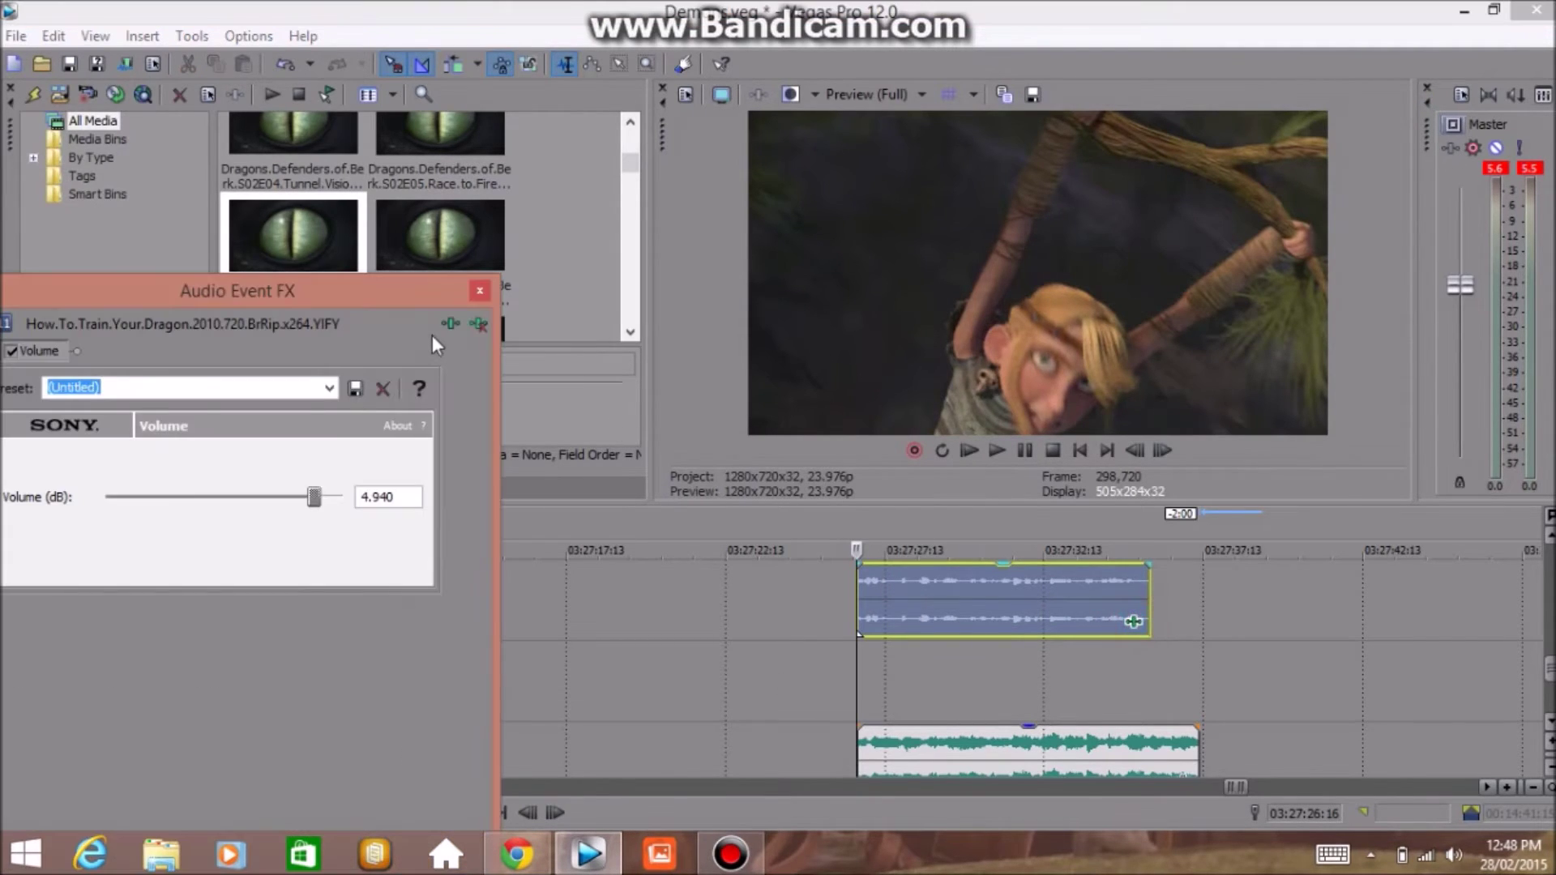
# Append Reverb after Volume in the voiceover clip's plug-in chain and confirm with OK
pyautogui.click(450, 323)
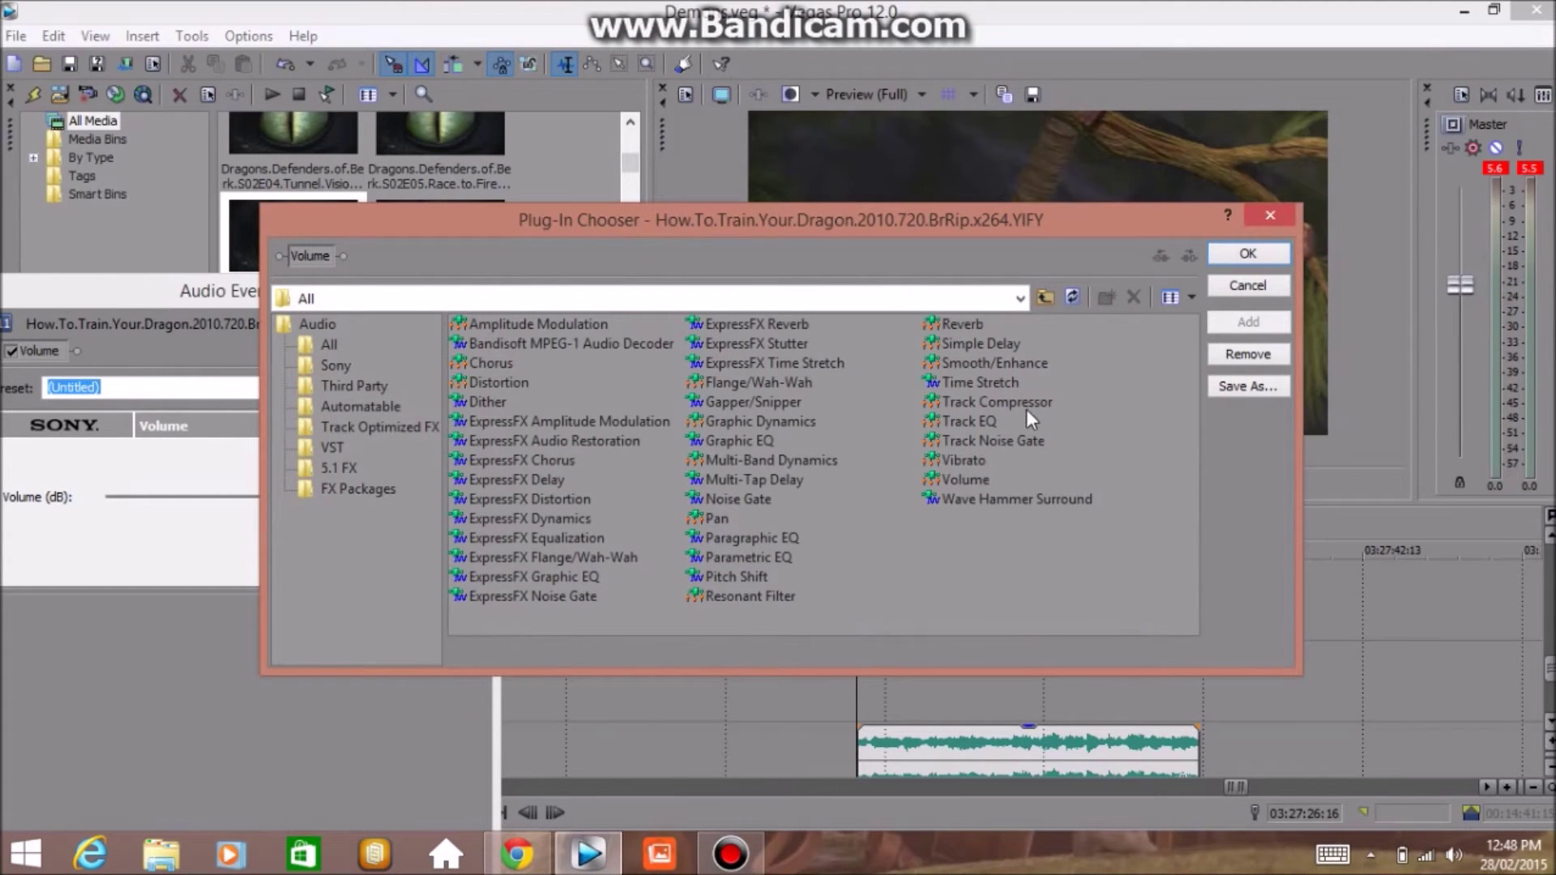
pyautogui.click(962, 323)
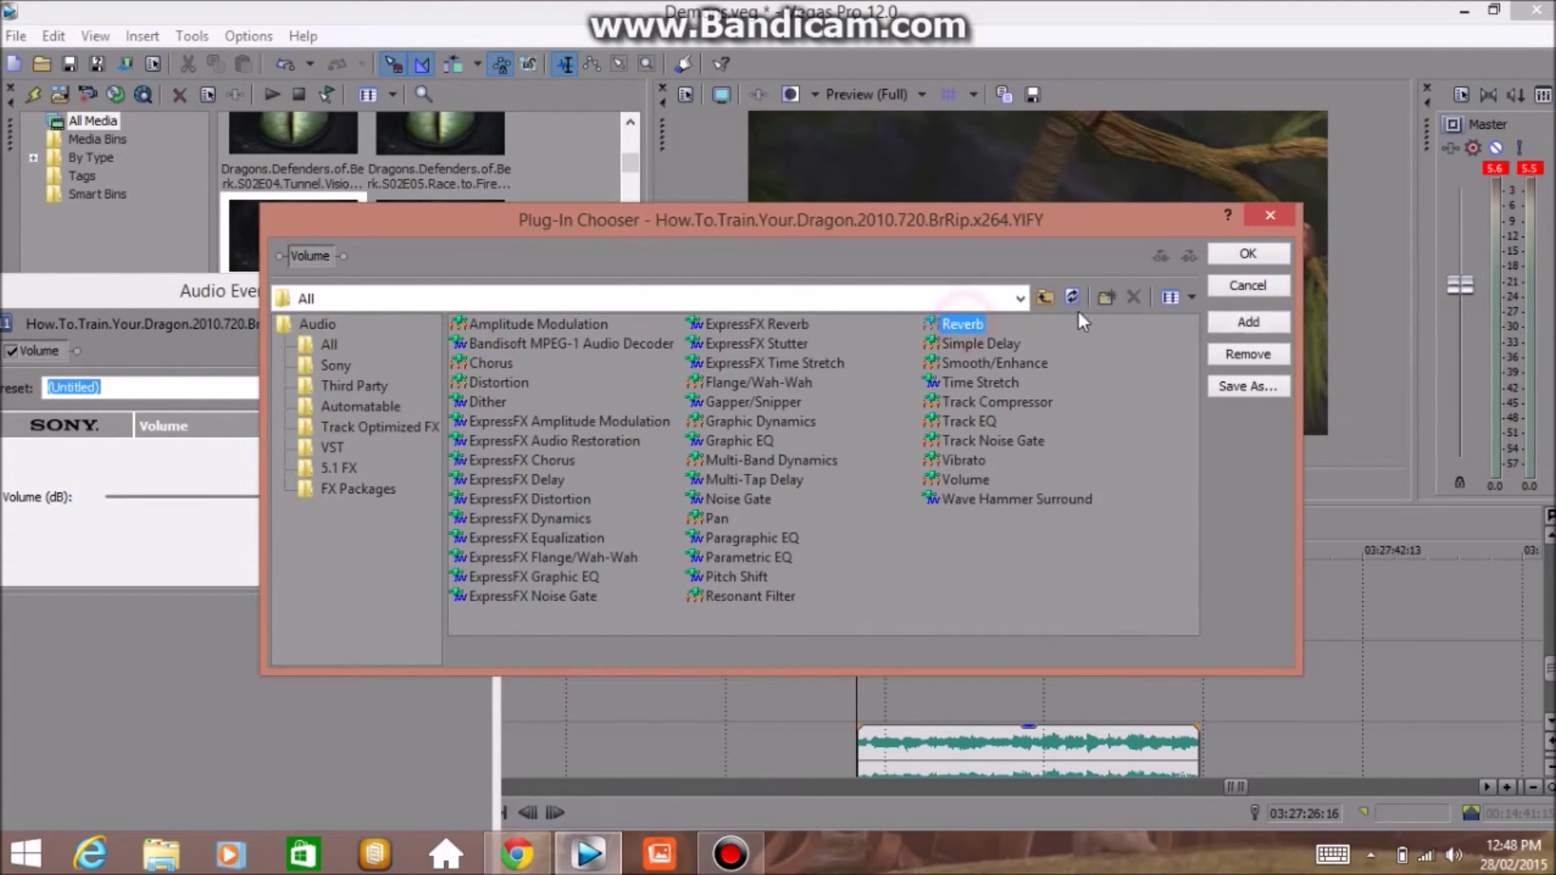
pyautogui.click(1248, 322)
pyautogui.click(1246, 256)
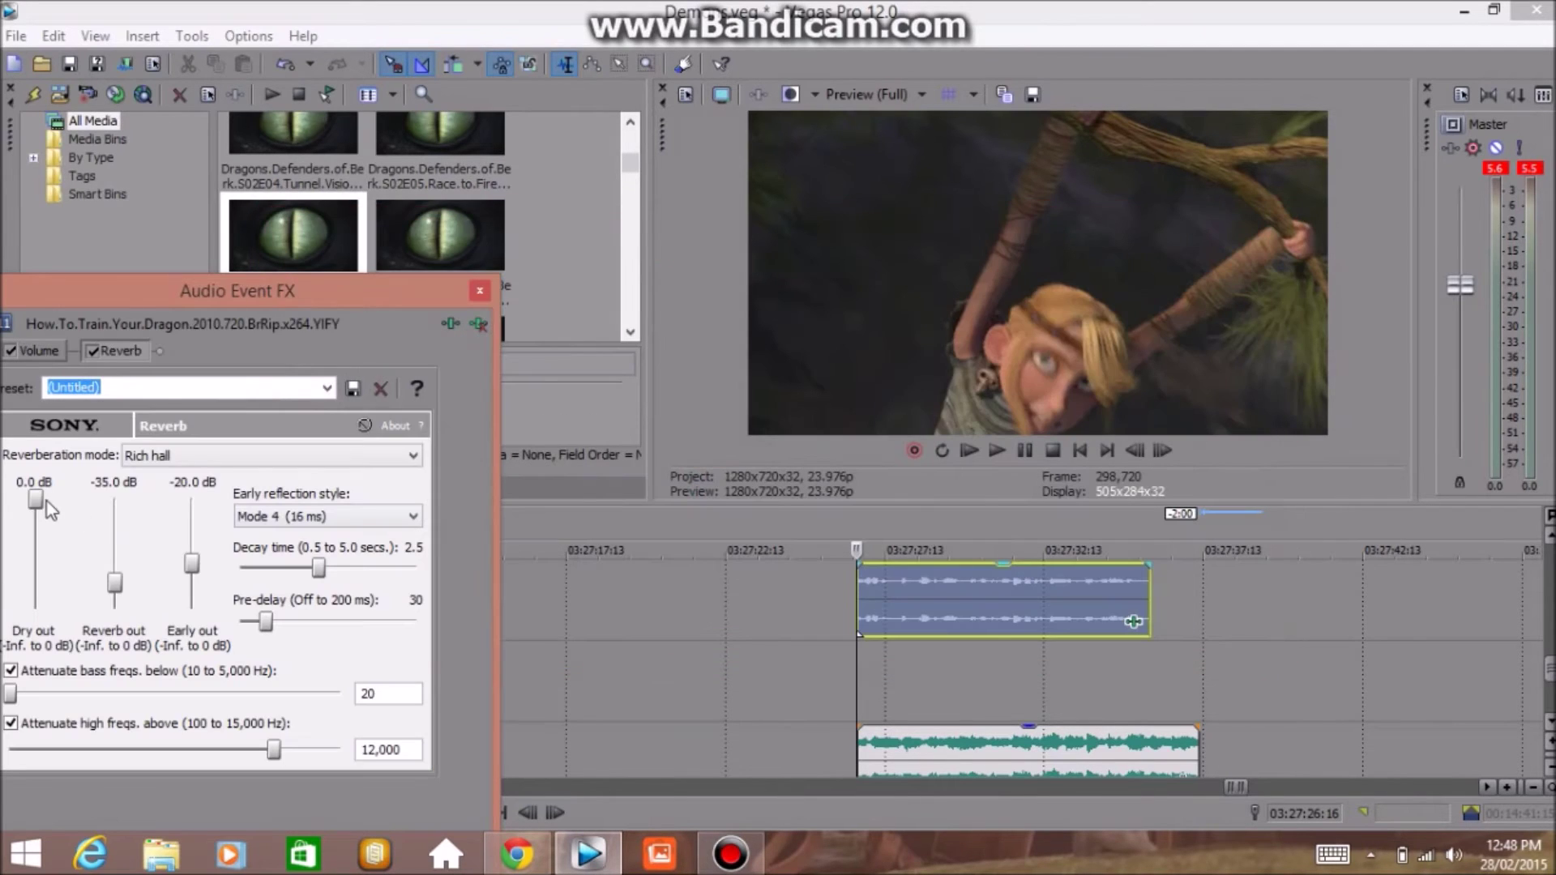
# Drop the Reverb Dry out to -2.2 dB, raise Early out, and preview the result
pyautogui.moveTo(37, 506); pyautogui.dragTo(34, 531)
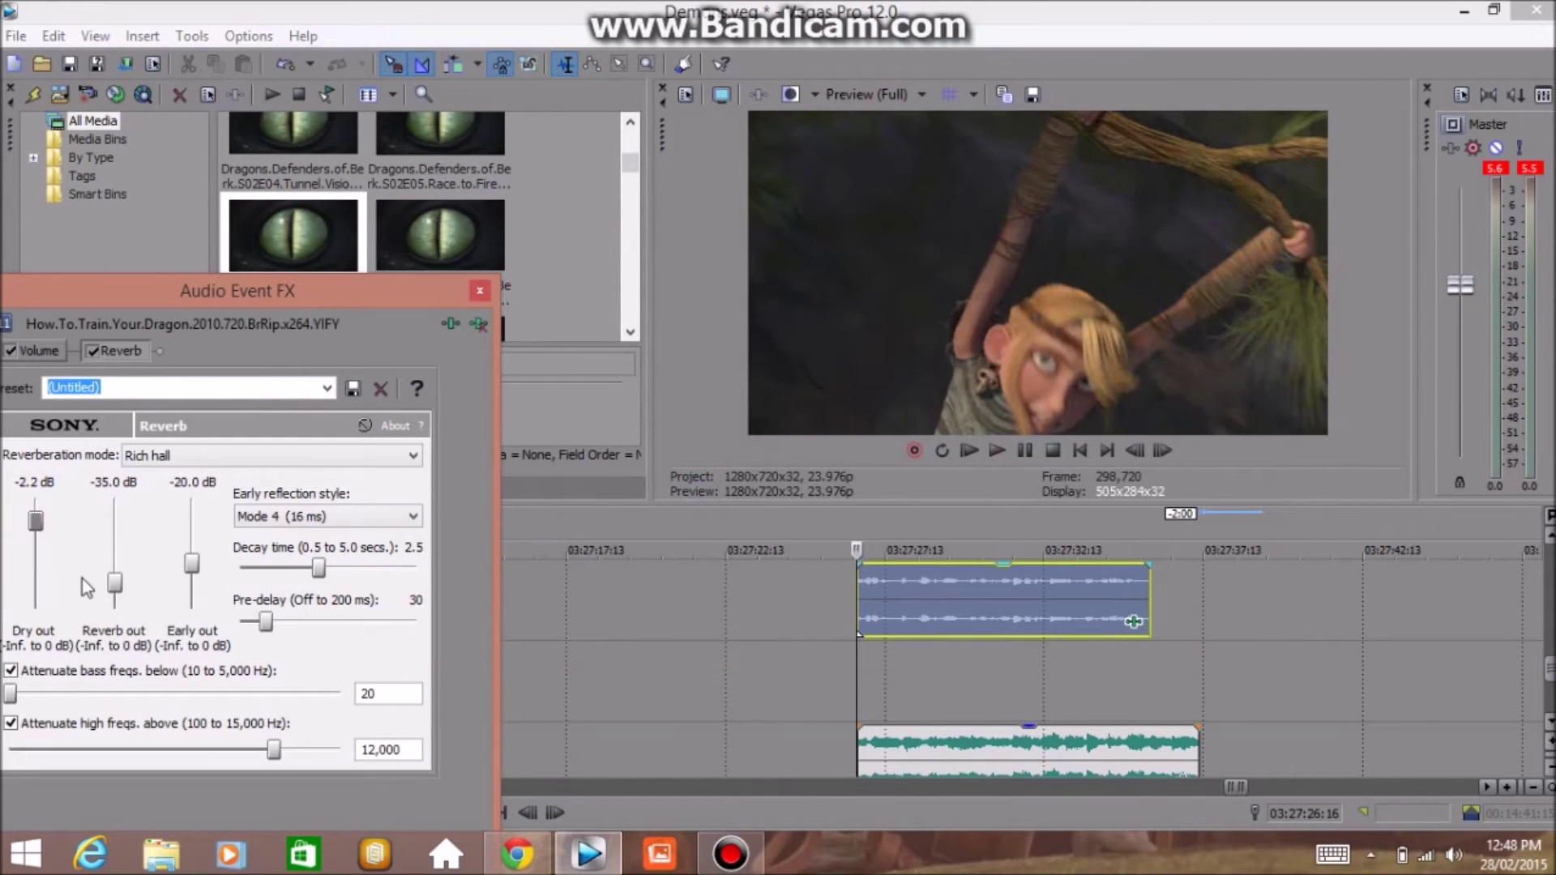
pyautogui.moveTo(115, 589); pyautogui.dragTo(192, 531)
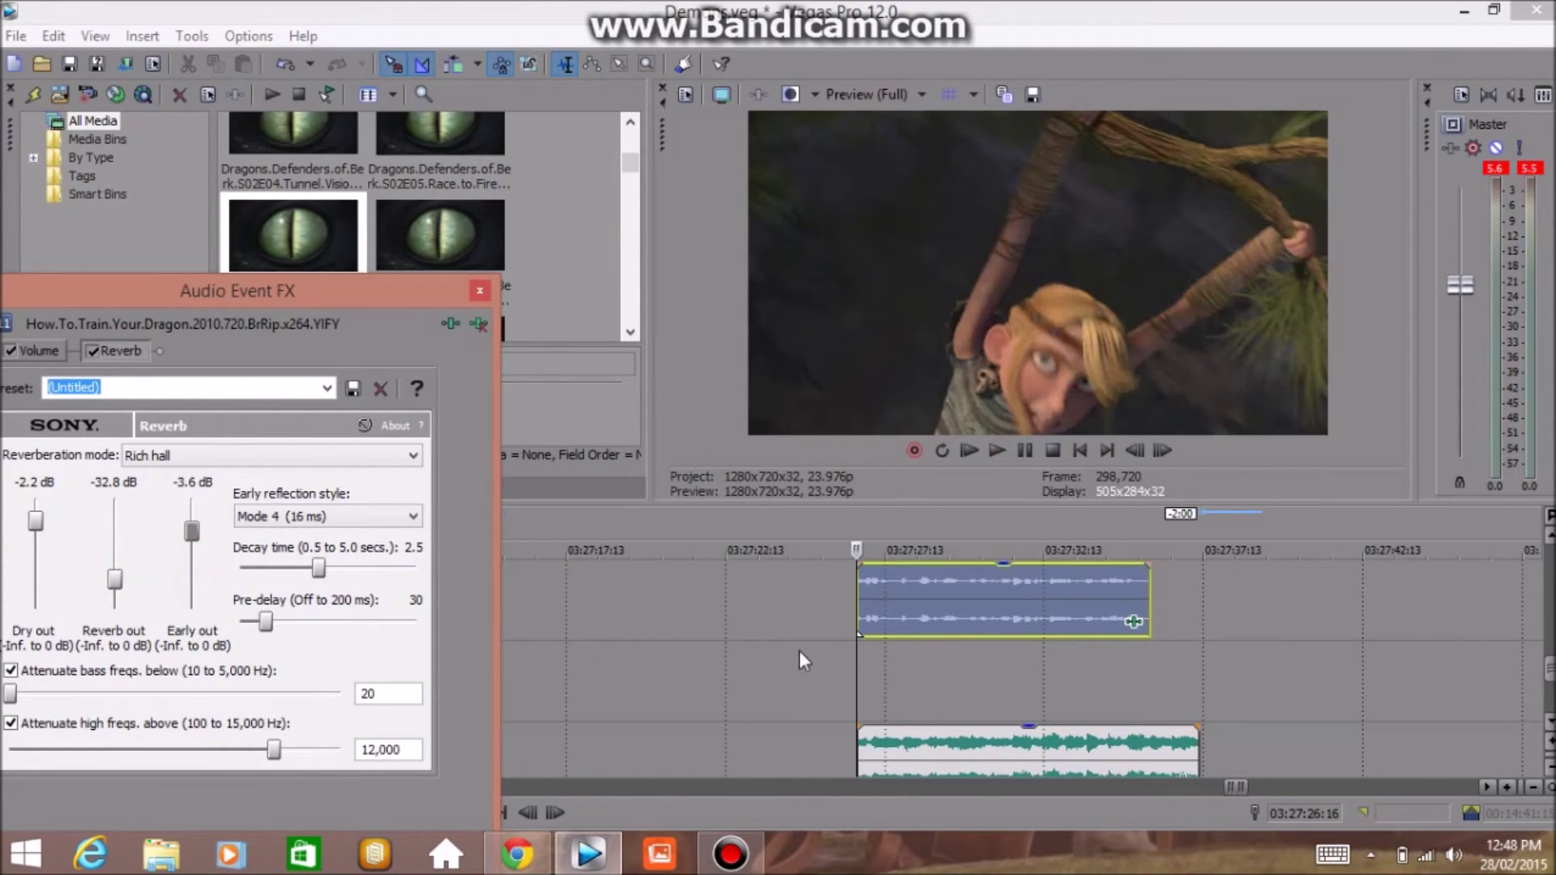
pyautogui.click(853, 605)
pyautogui.press('space')
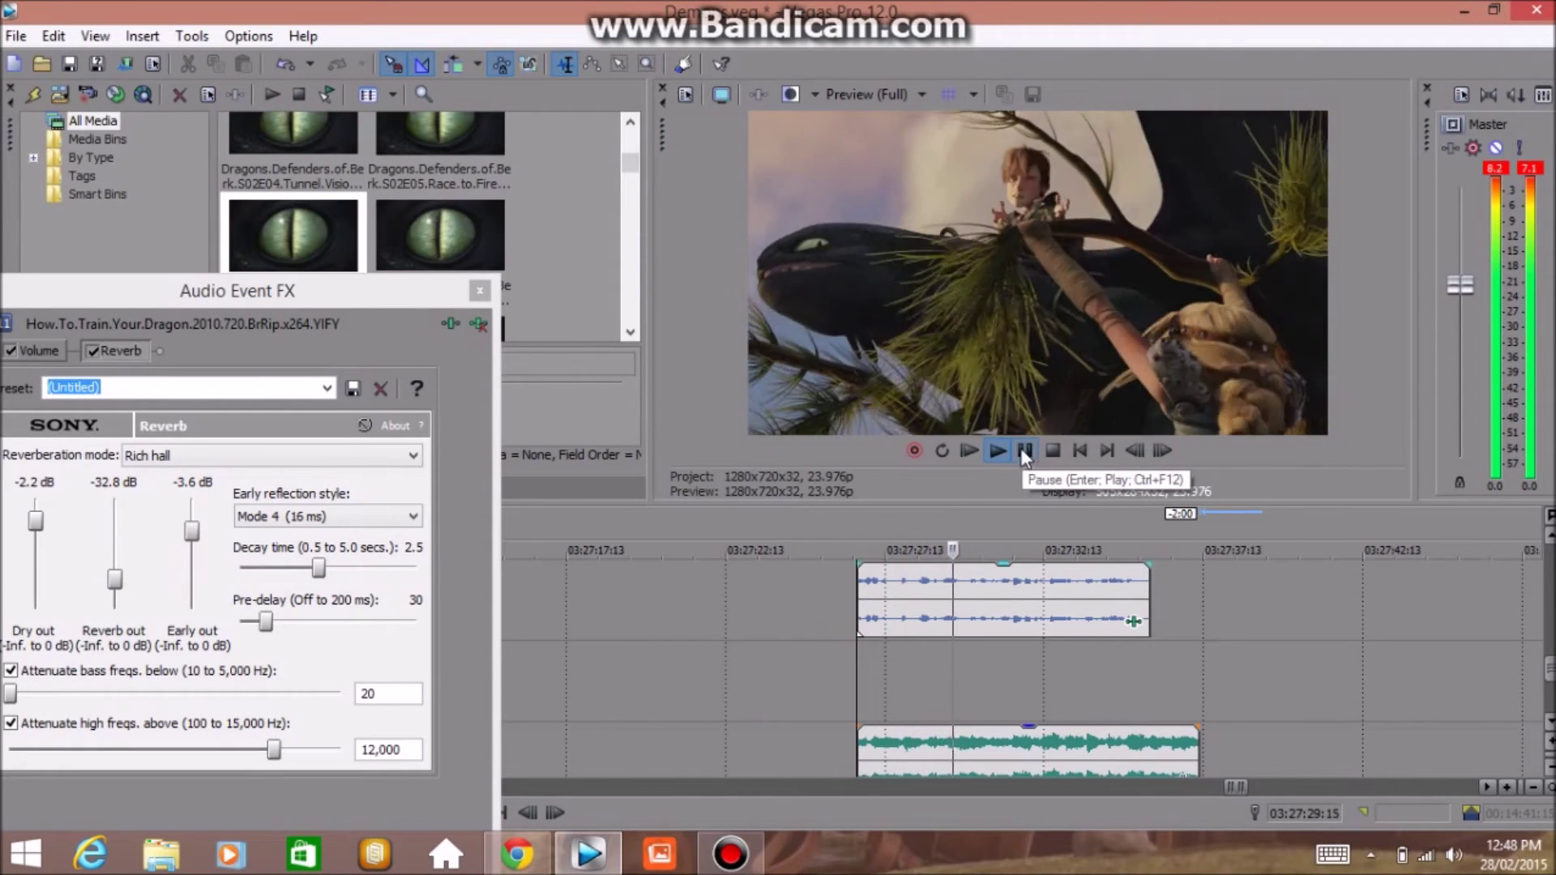
pyautogui.click(1025, 454)
# Lower Dry out further to -4.6 dB and raise Early out to 0.0 dB, previewing each change
pyautogui.click(859, 608)
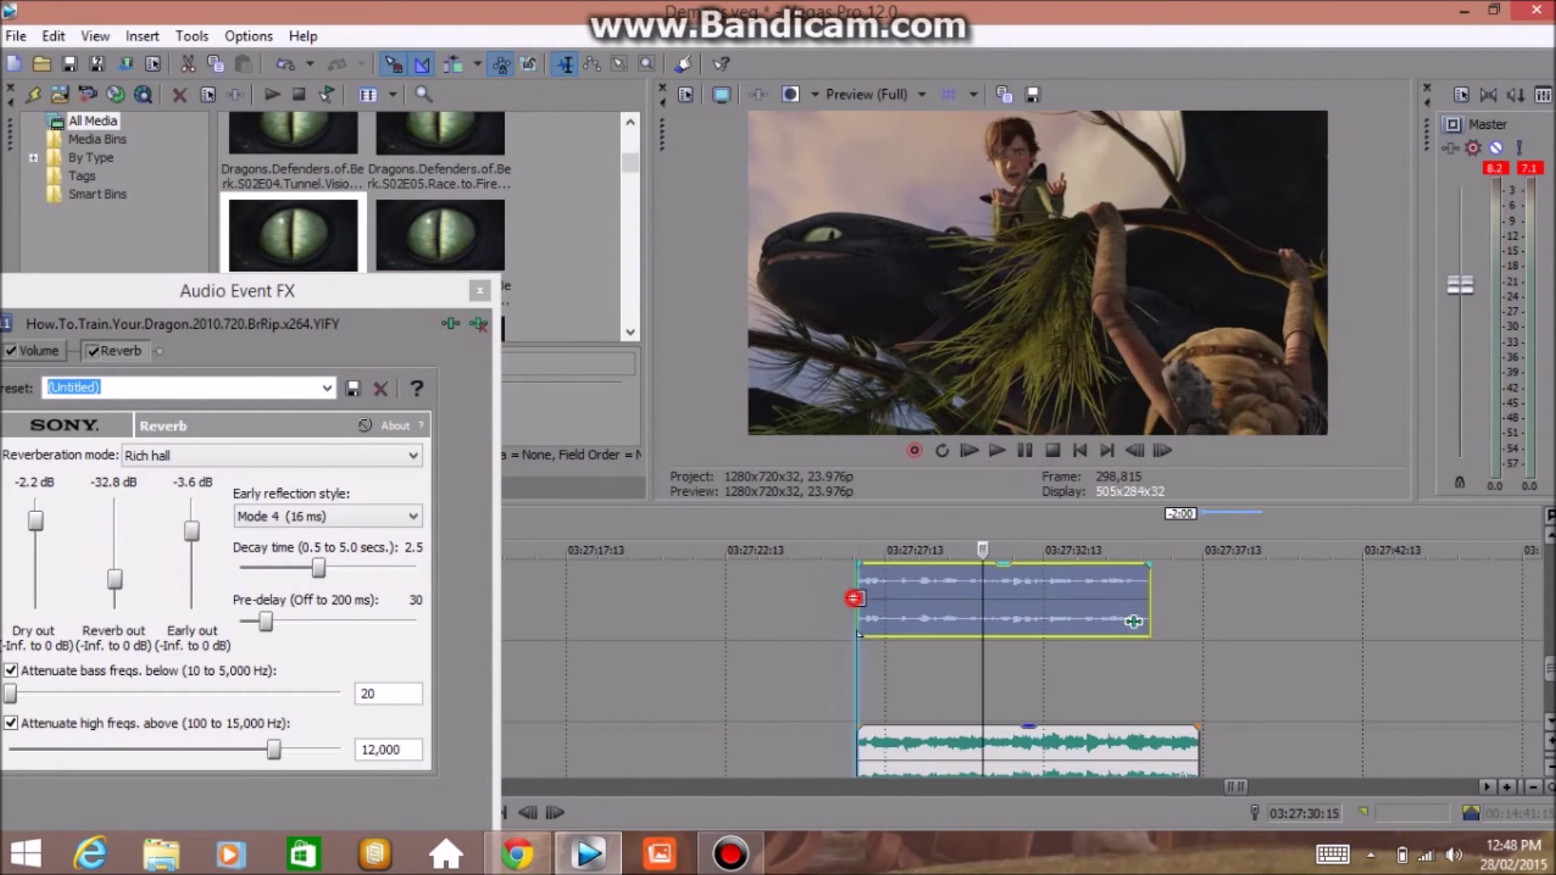
pyautogui.moveTo(35, 520); pyautogui.dragTo(35, 536)
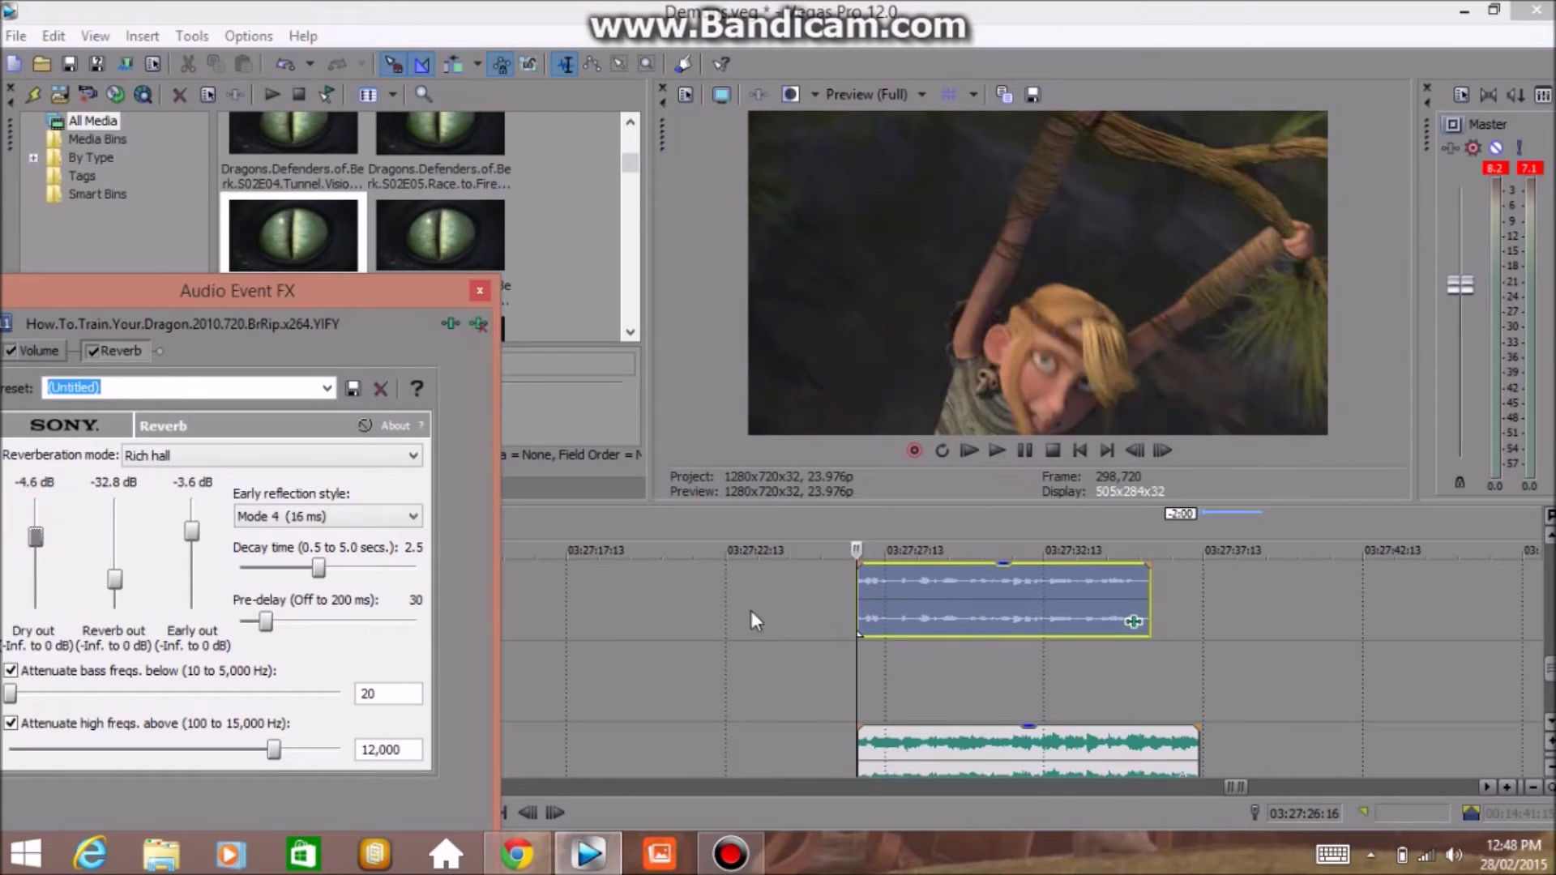
pyautogui.click(853, 621)
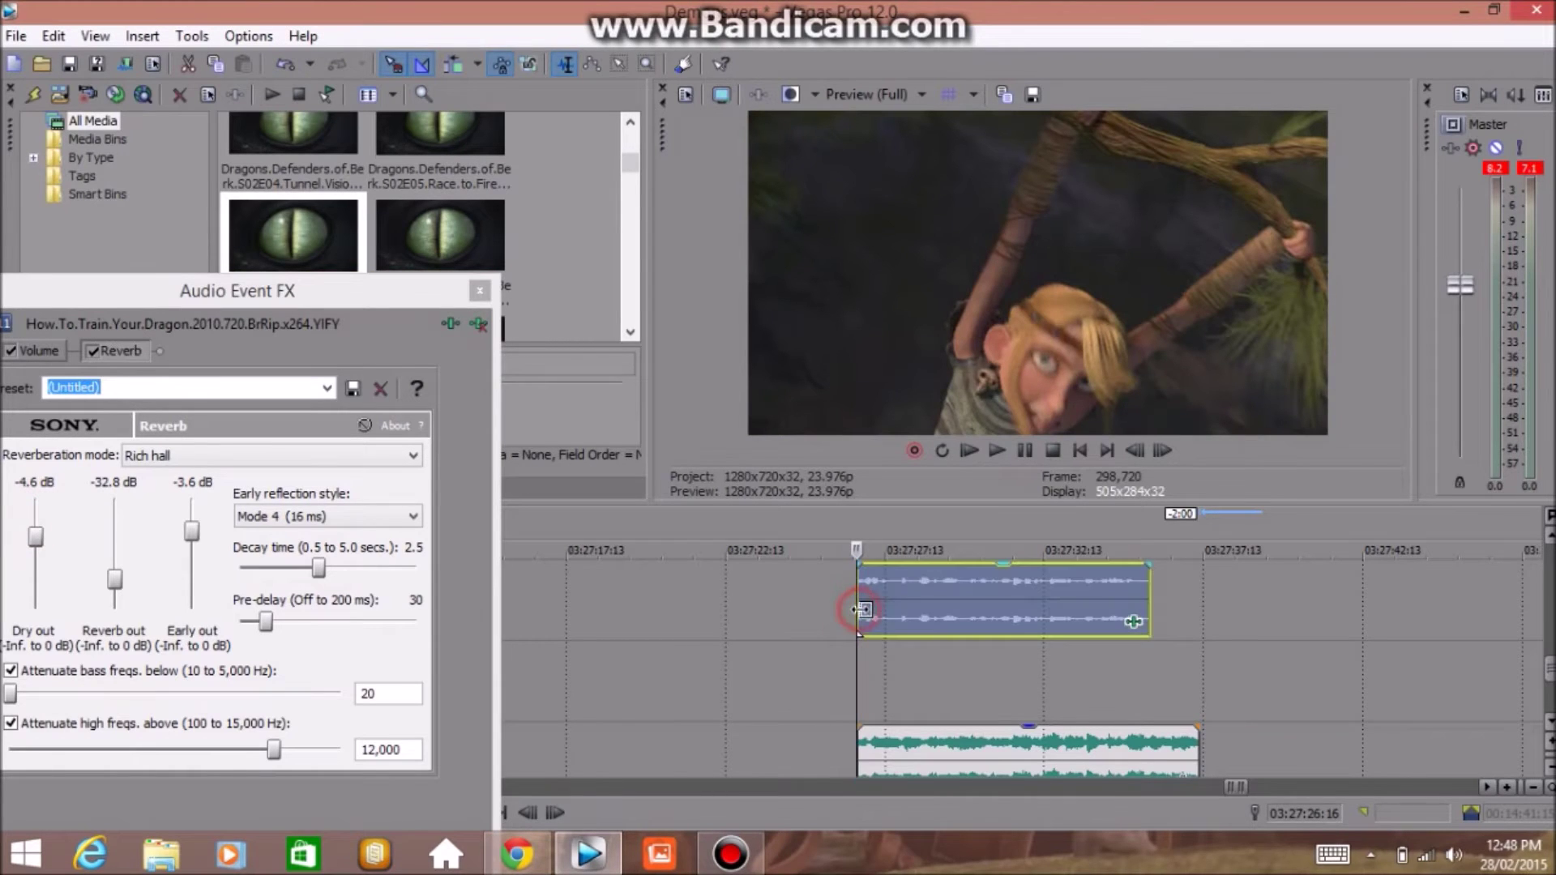
pyautogui.click(1023, 451)
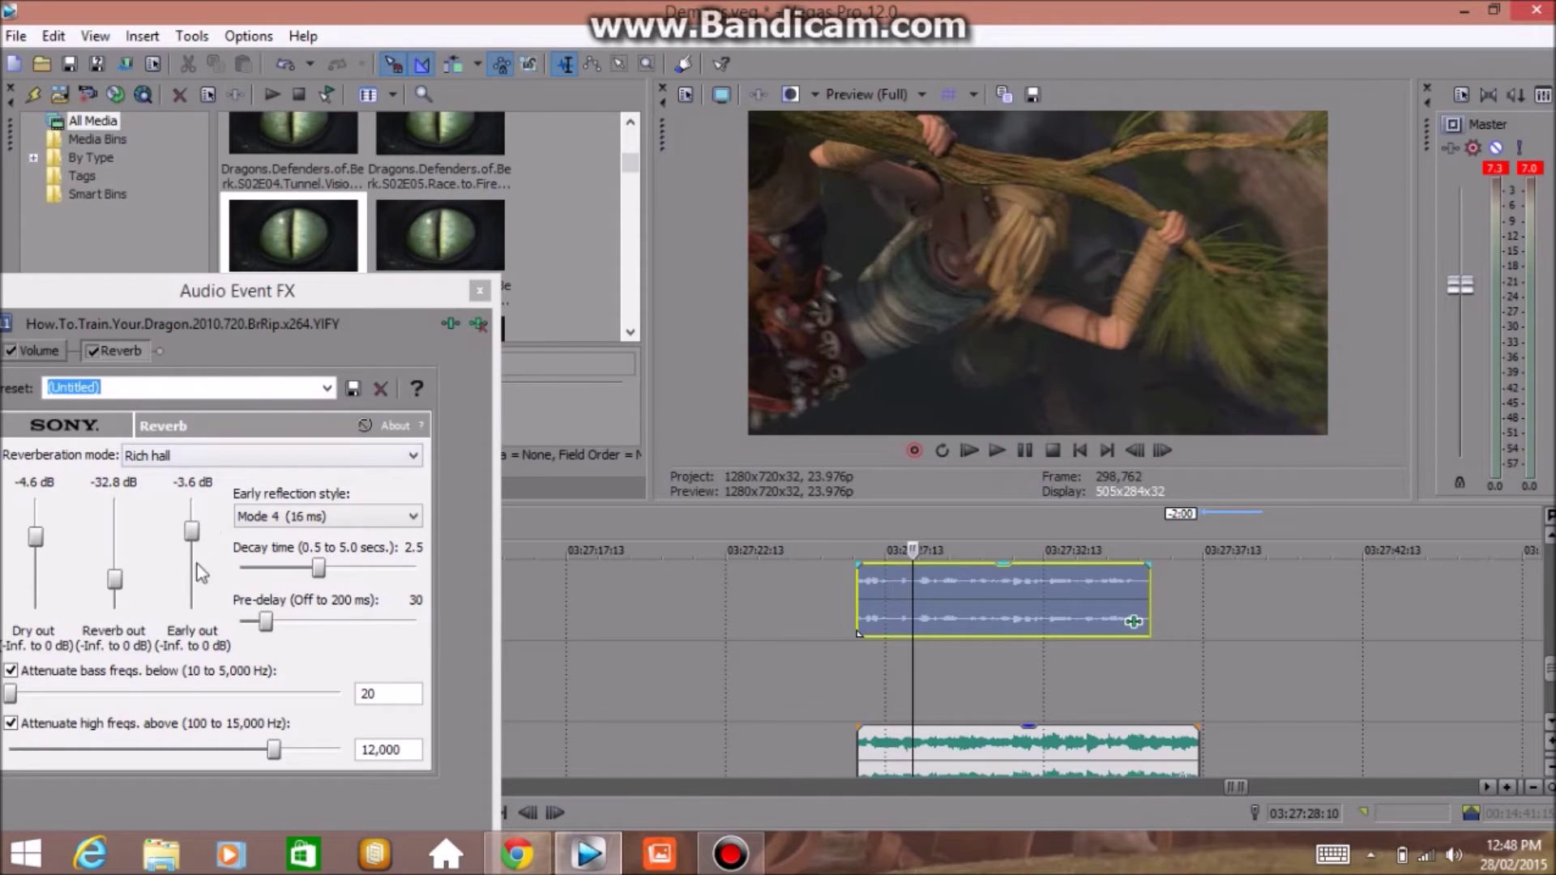
pyautogui.moveTo(191, 531); pyautogui.dragTo(191, 454)
pyautogui.click(905, 597)
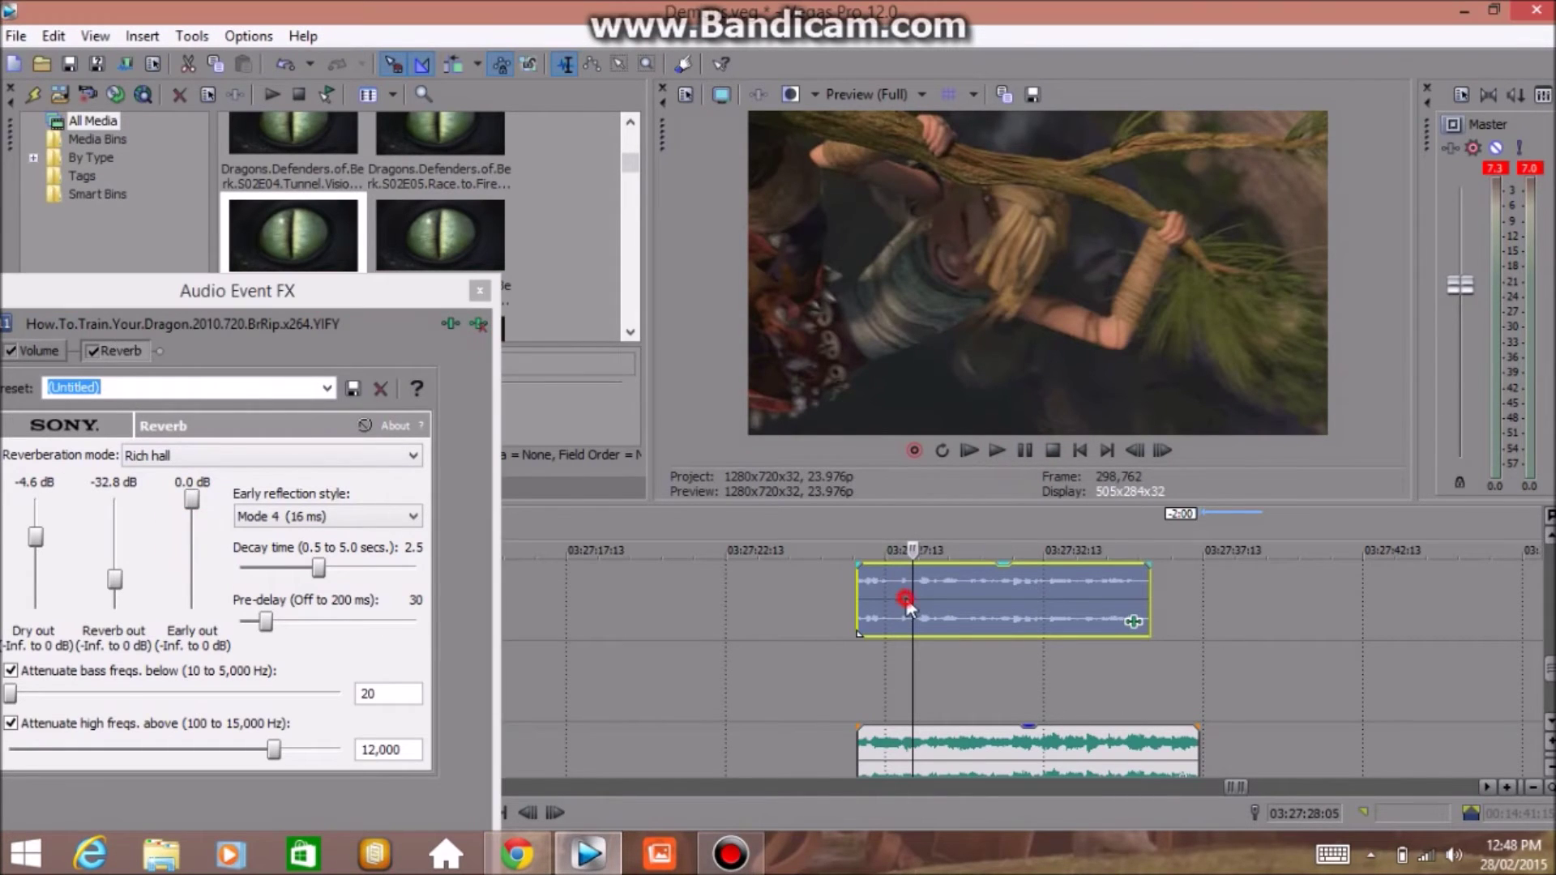
pyautogui.press('space')
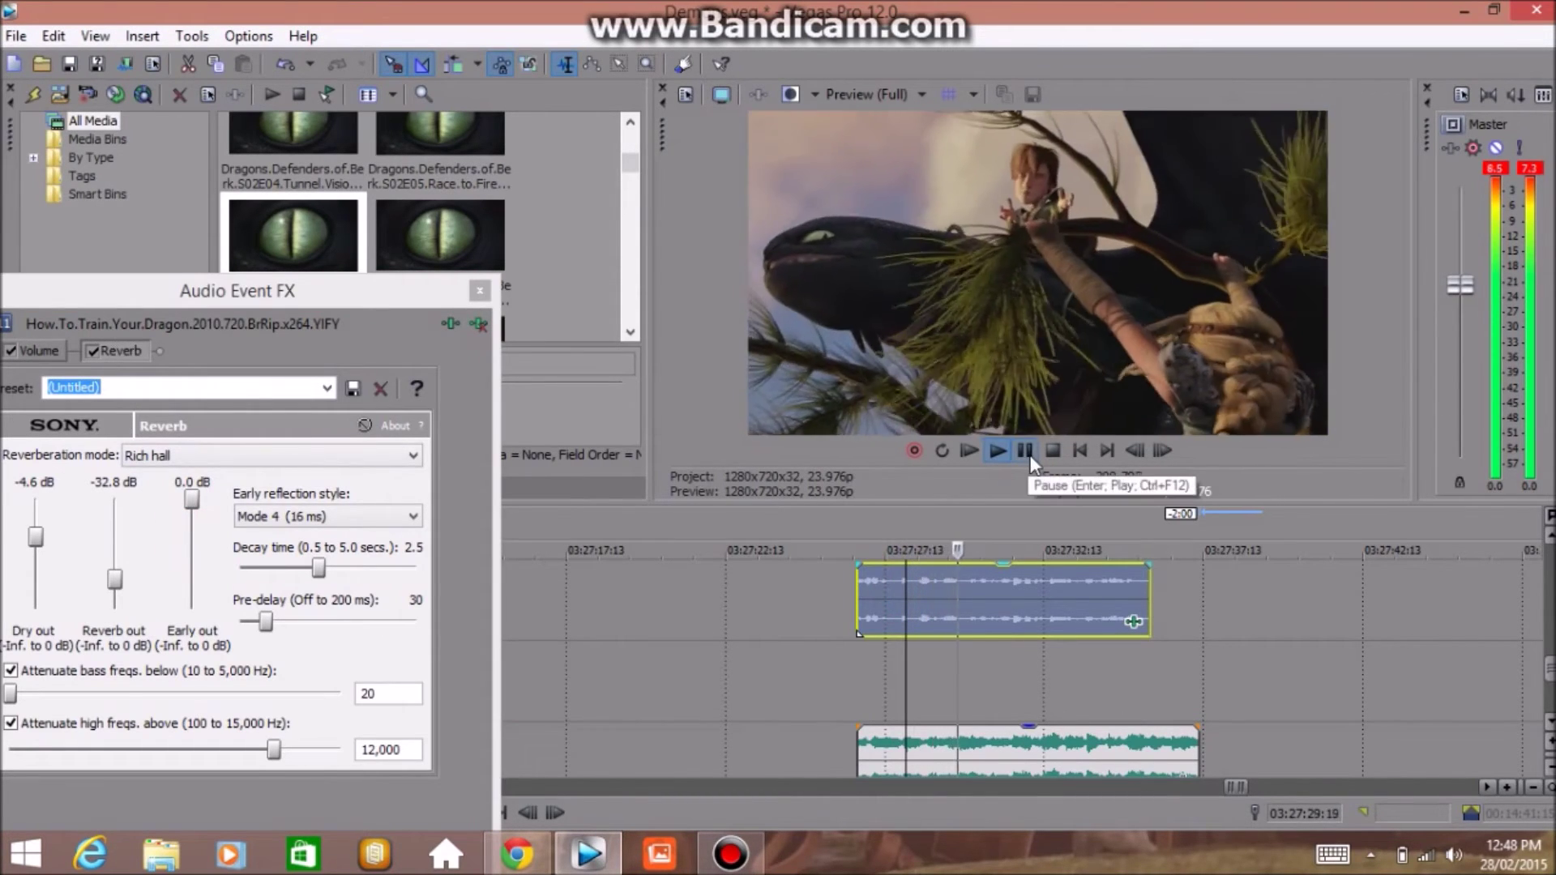
pyautogui.click(1026, 452)
# Try Reverb out at -3.8 dB, then settle on -12.3 dB after previewing both
pyautogui.moveTo(114, 582); pyautogui.dragTo(114, 533)
pyautogui.click(880, 609)
pyautogui.press('space')
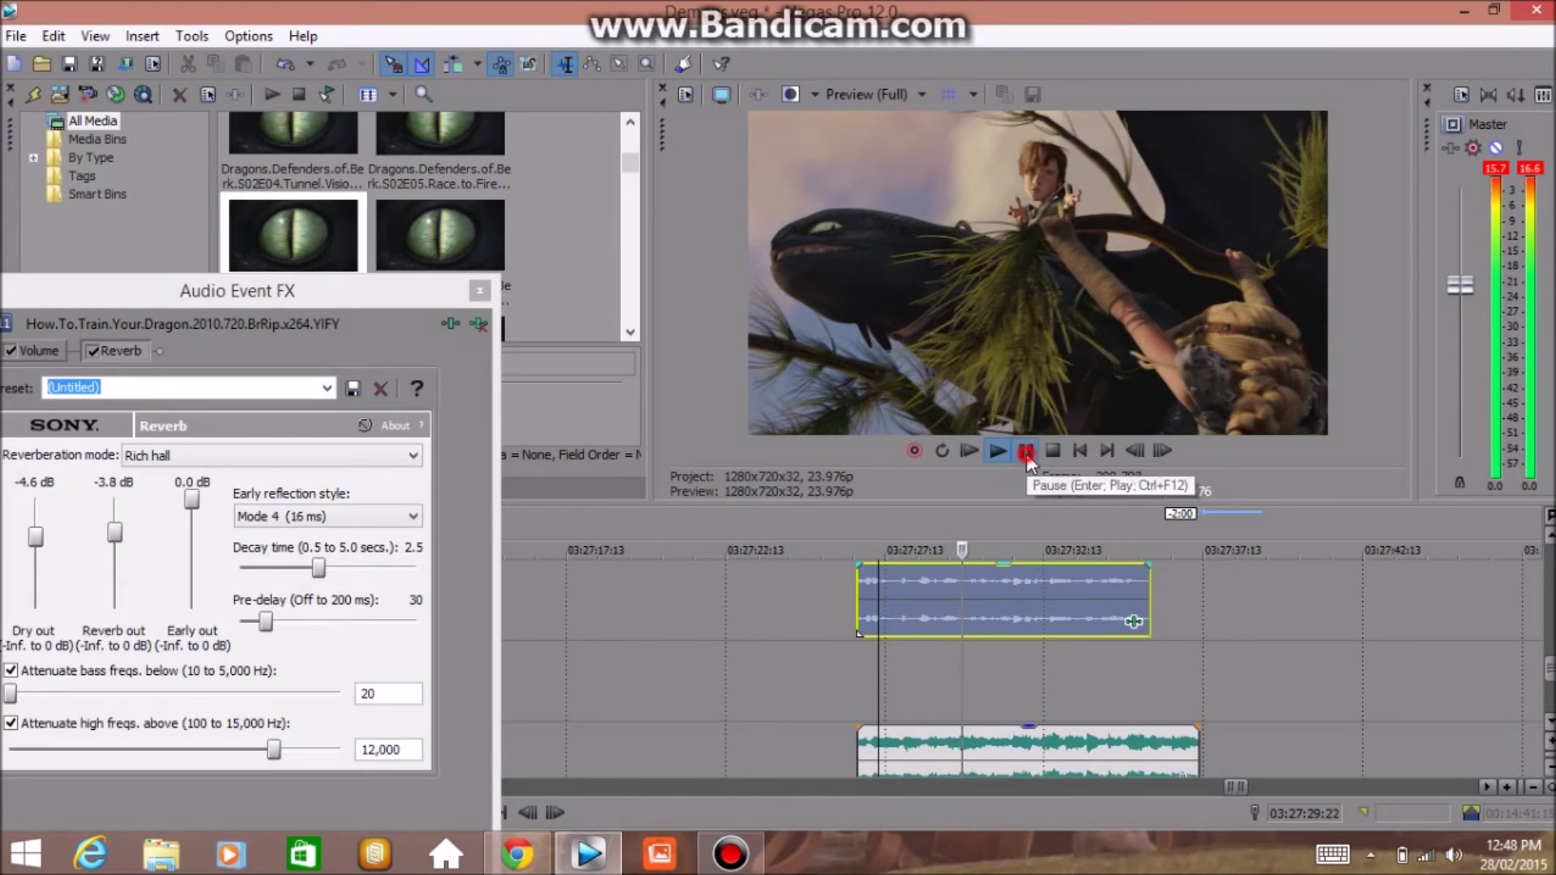
pyautogui.click(1026, 455)
pyautogui.moveTo(114, 533); pyautogui.dragTo(109, 562)
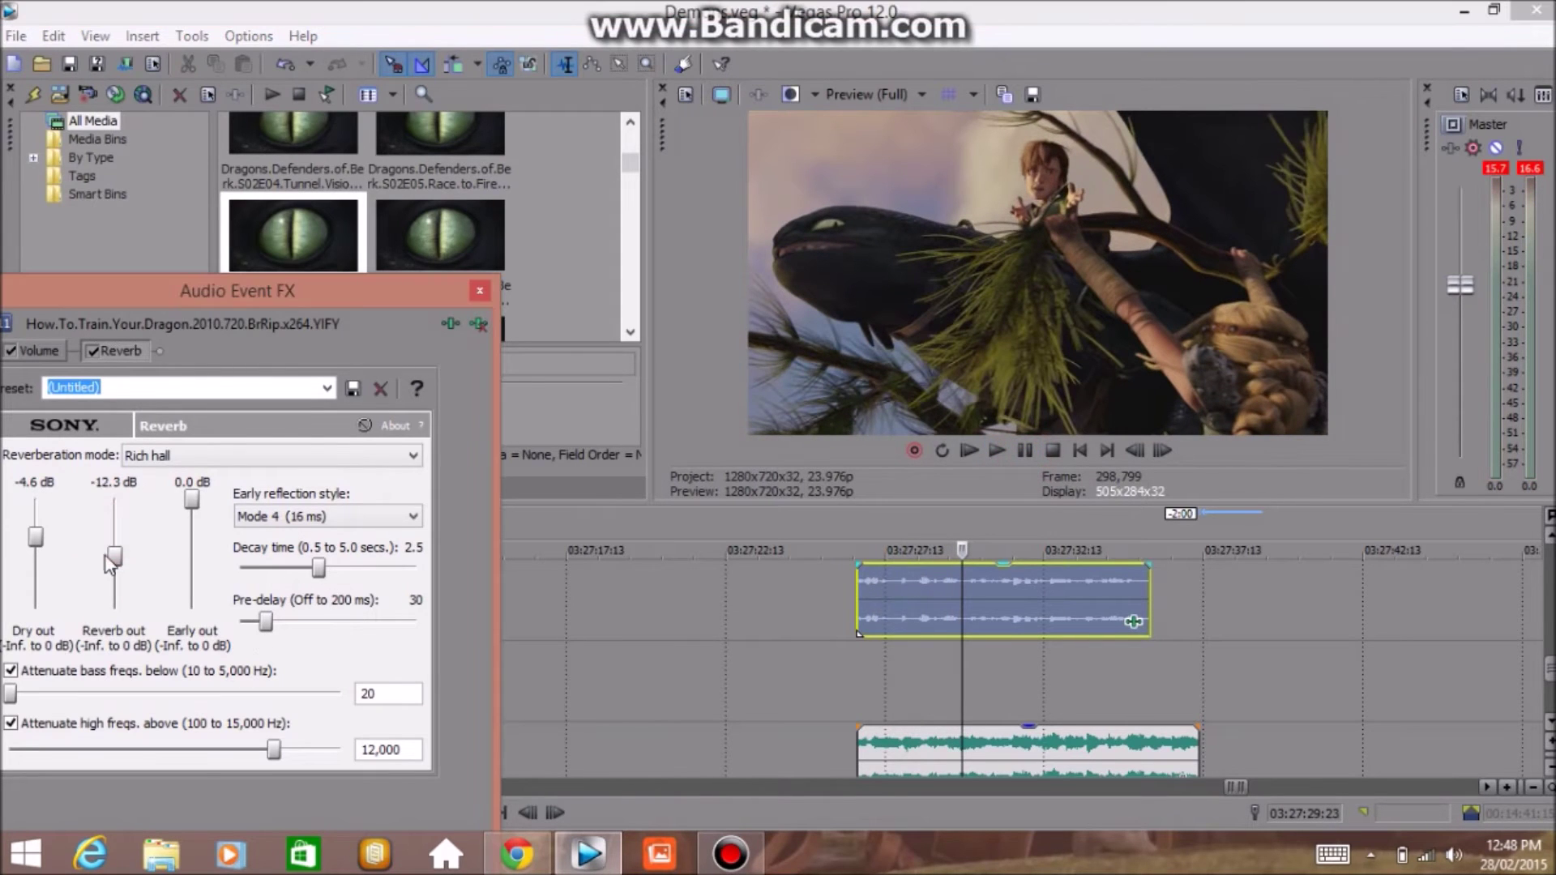
pyautogui.click(940, 599)
pyautogui.click(997, 451)
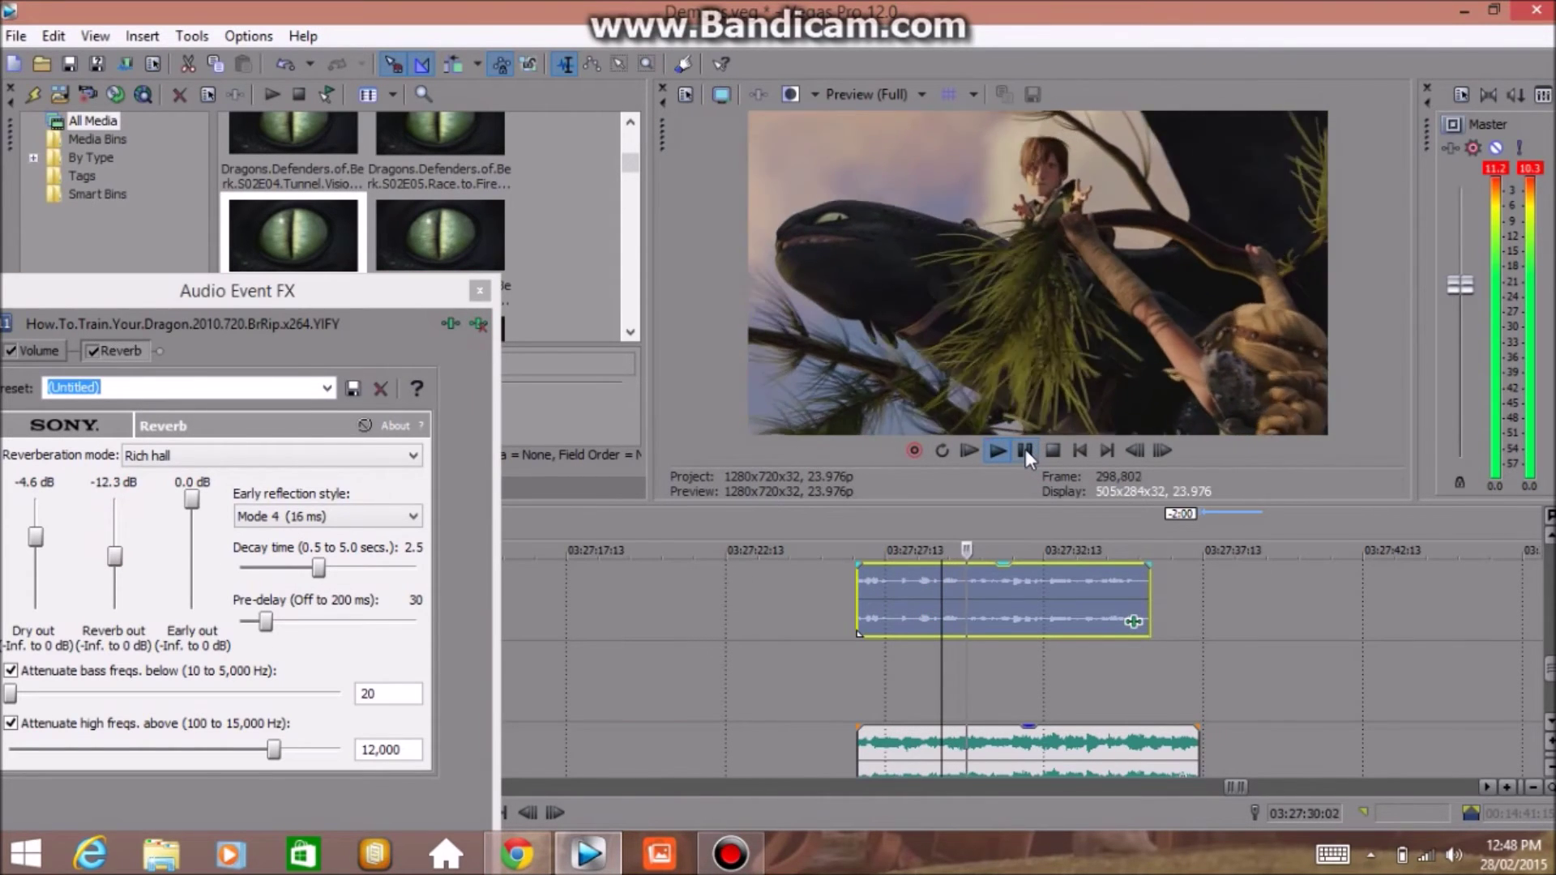
pyautogui.click(1025, 451)
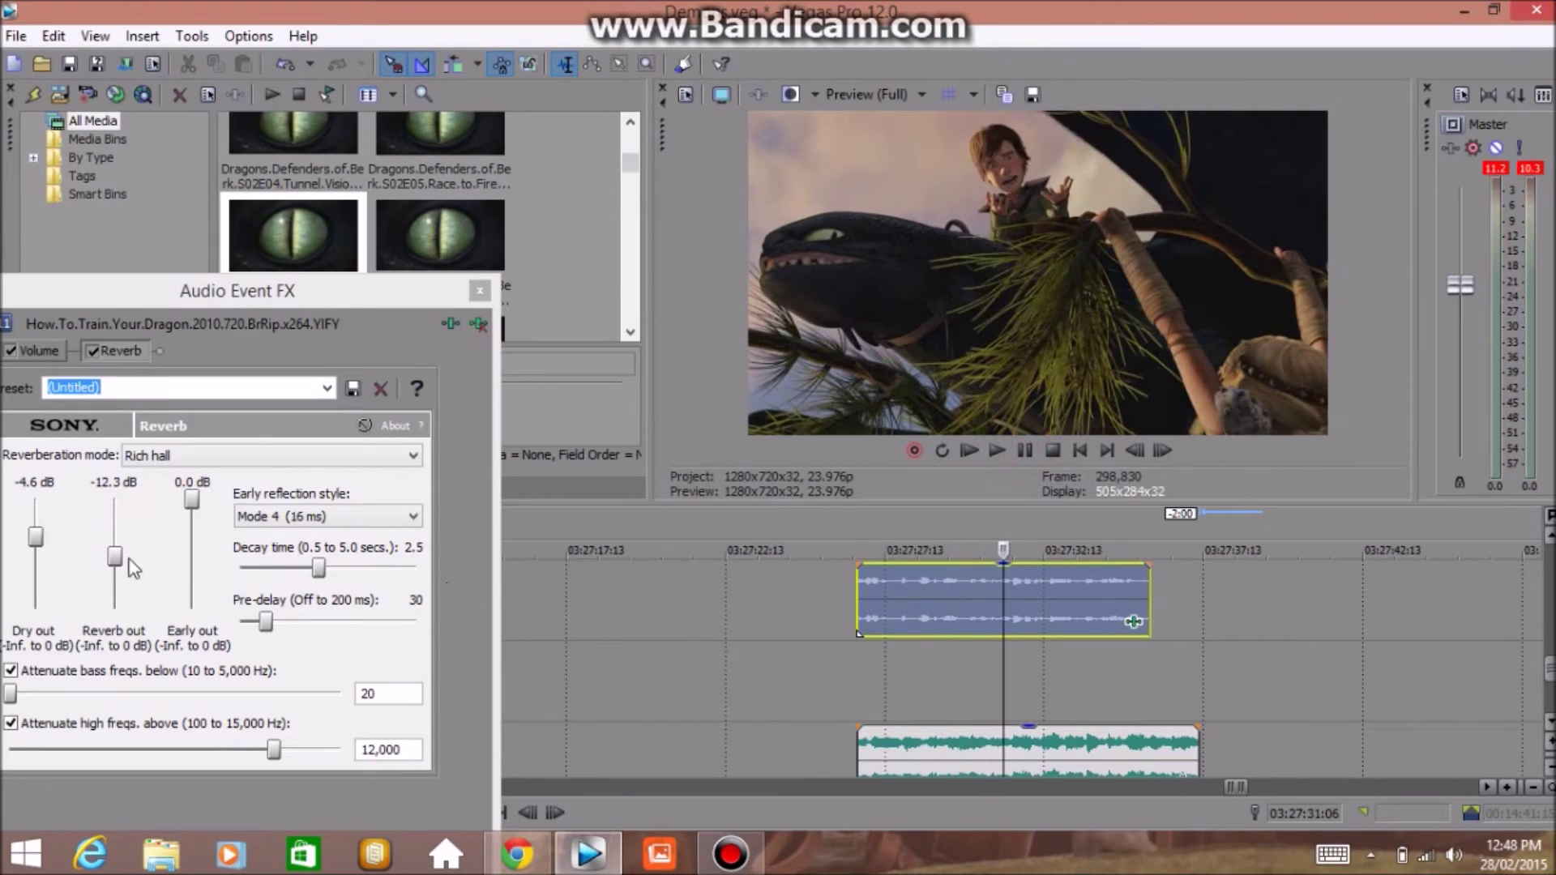
# Lengthen the reverb Decay time to 5.0 s and replay the voiceover from its start
pyautogui.moveTo(318, 576); pyautogui.dragTo(734, 607)
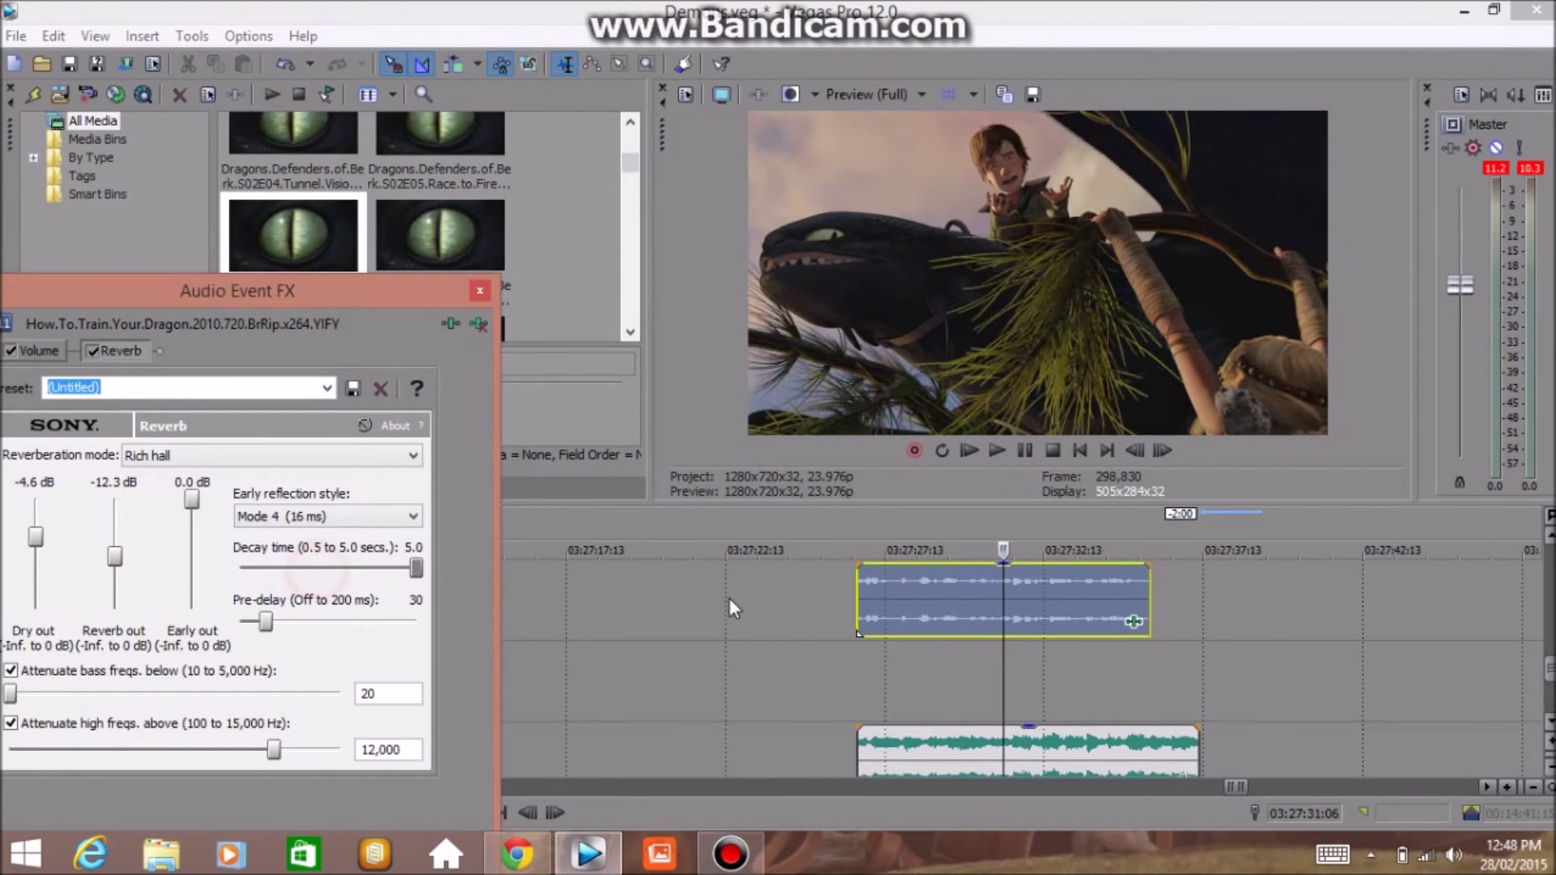
pyautogui.click(1121, 580)
pyautogui.press('space')
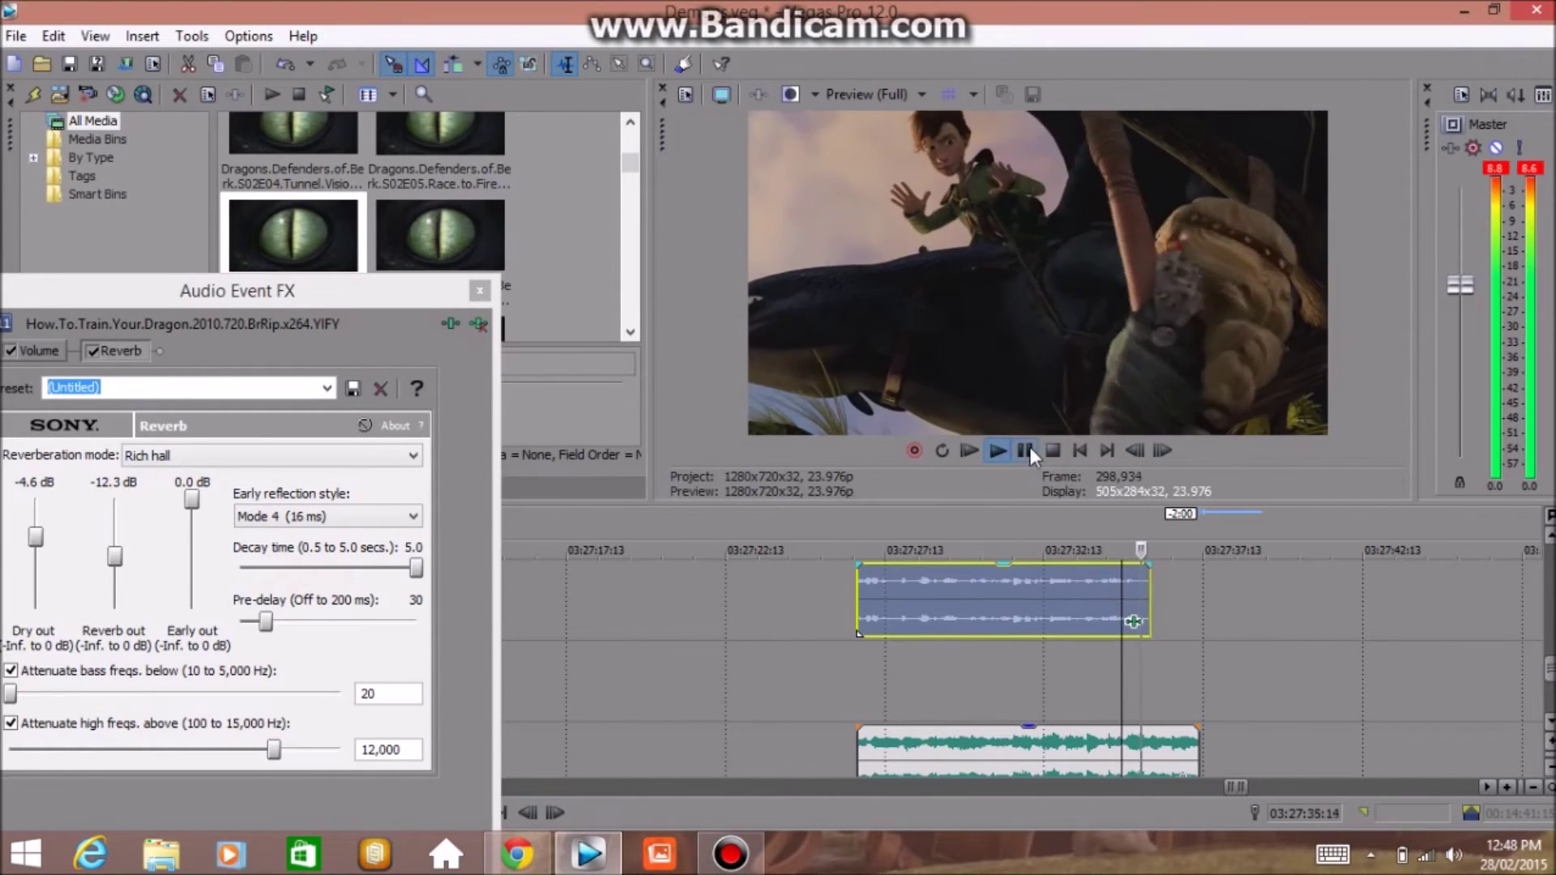
pyautogui.click(1031, 451)
pyautogui.click(978, 620)
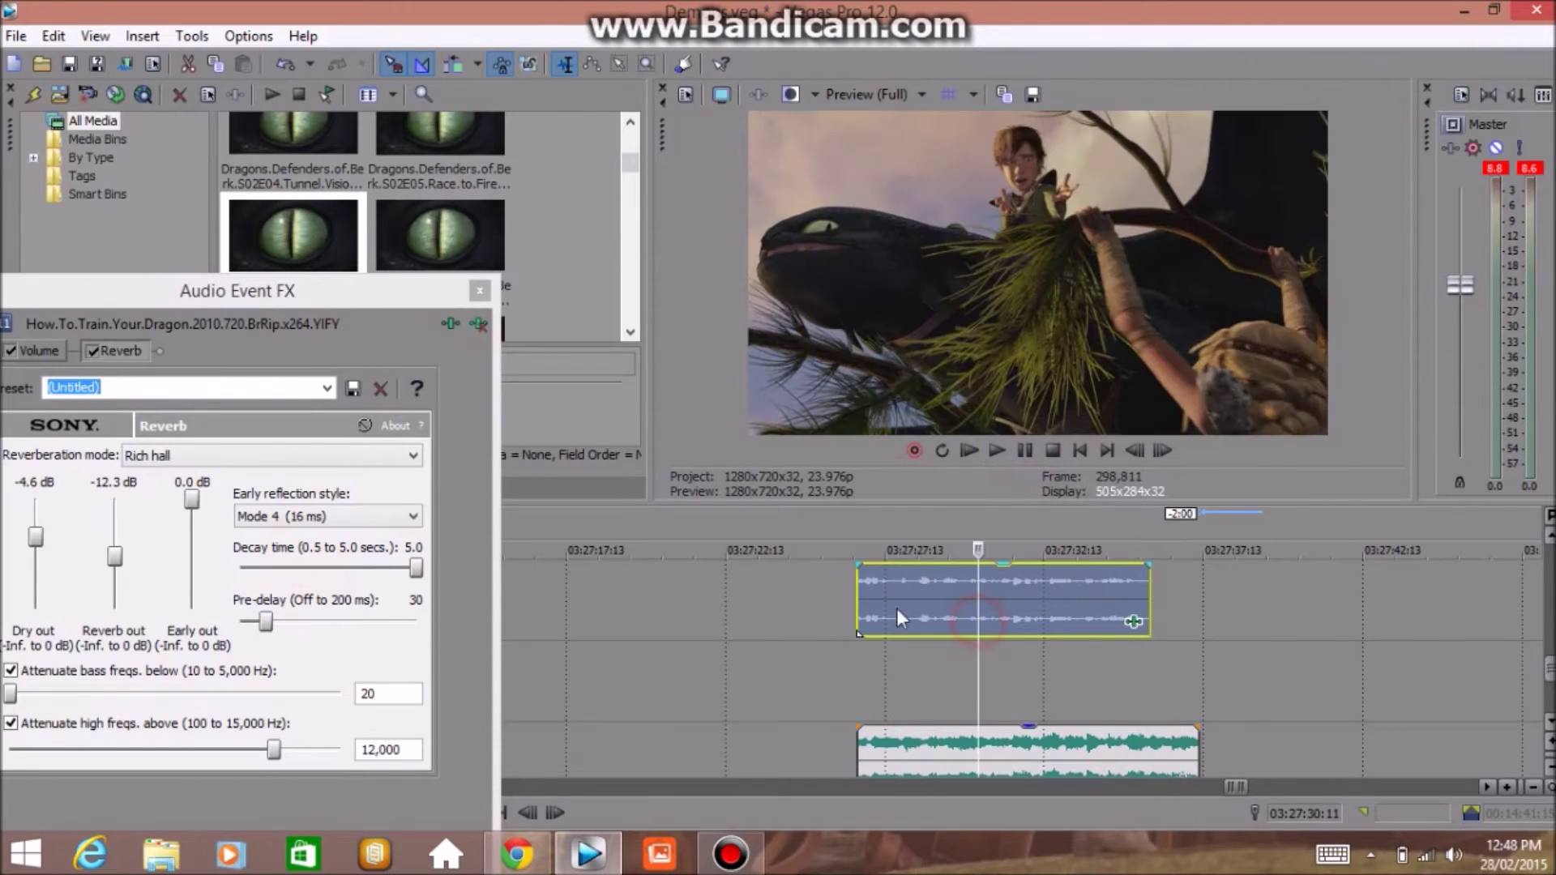
pyautogui.click(943, 607)
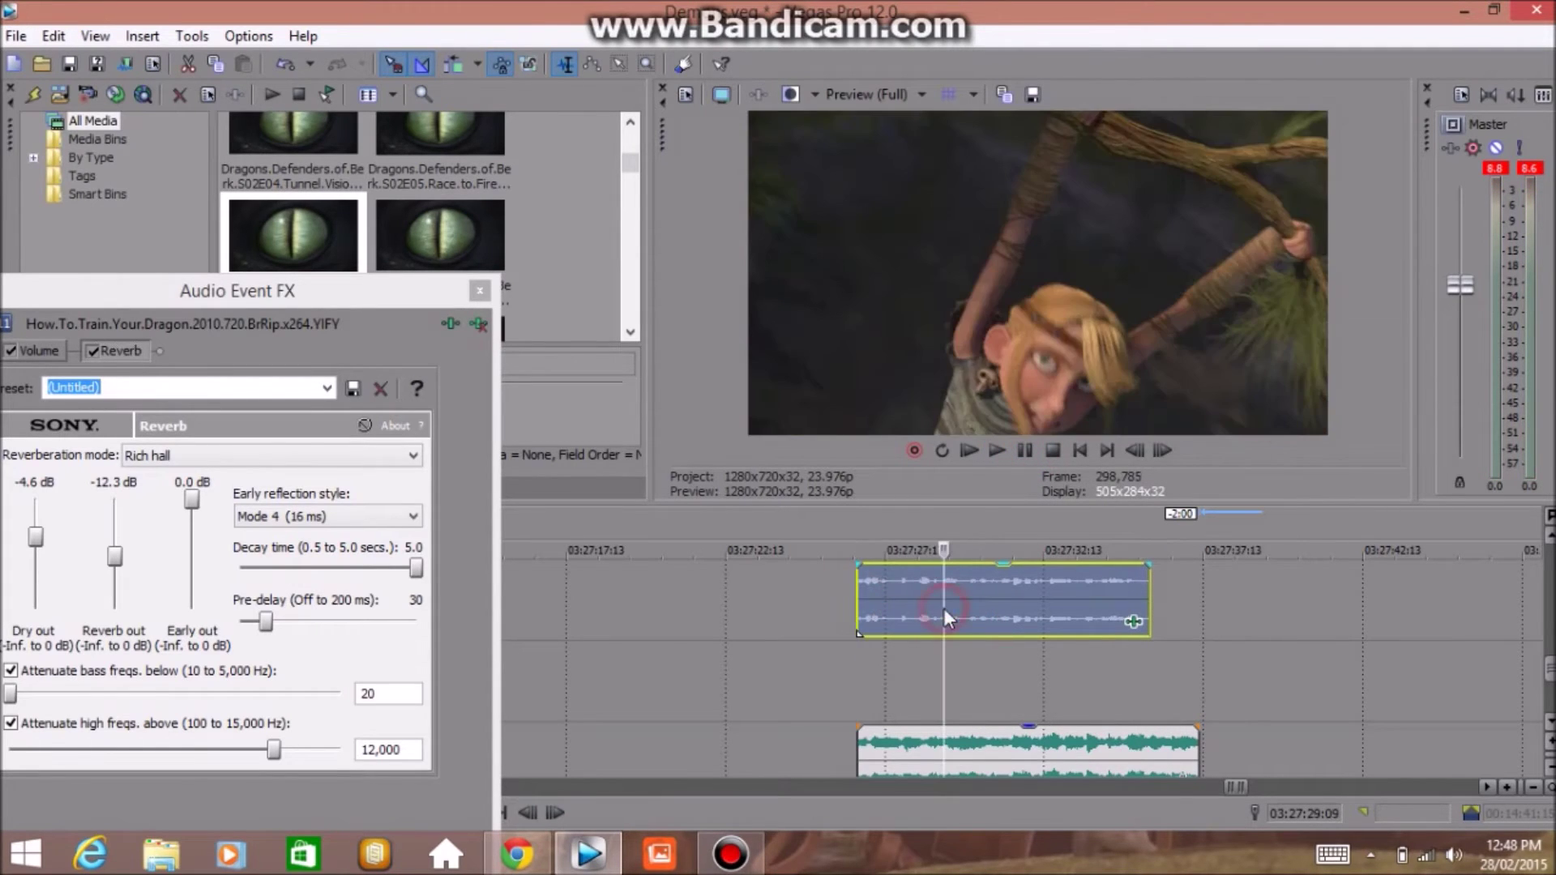
pyautogui.click(850, 604)
pyautogui.press('space')
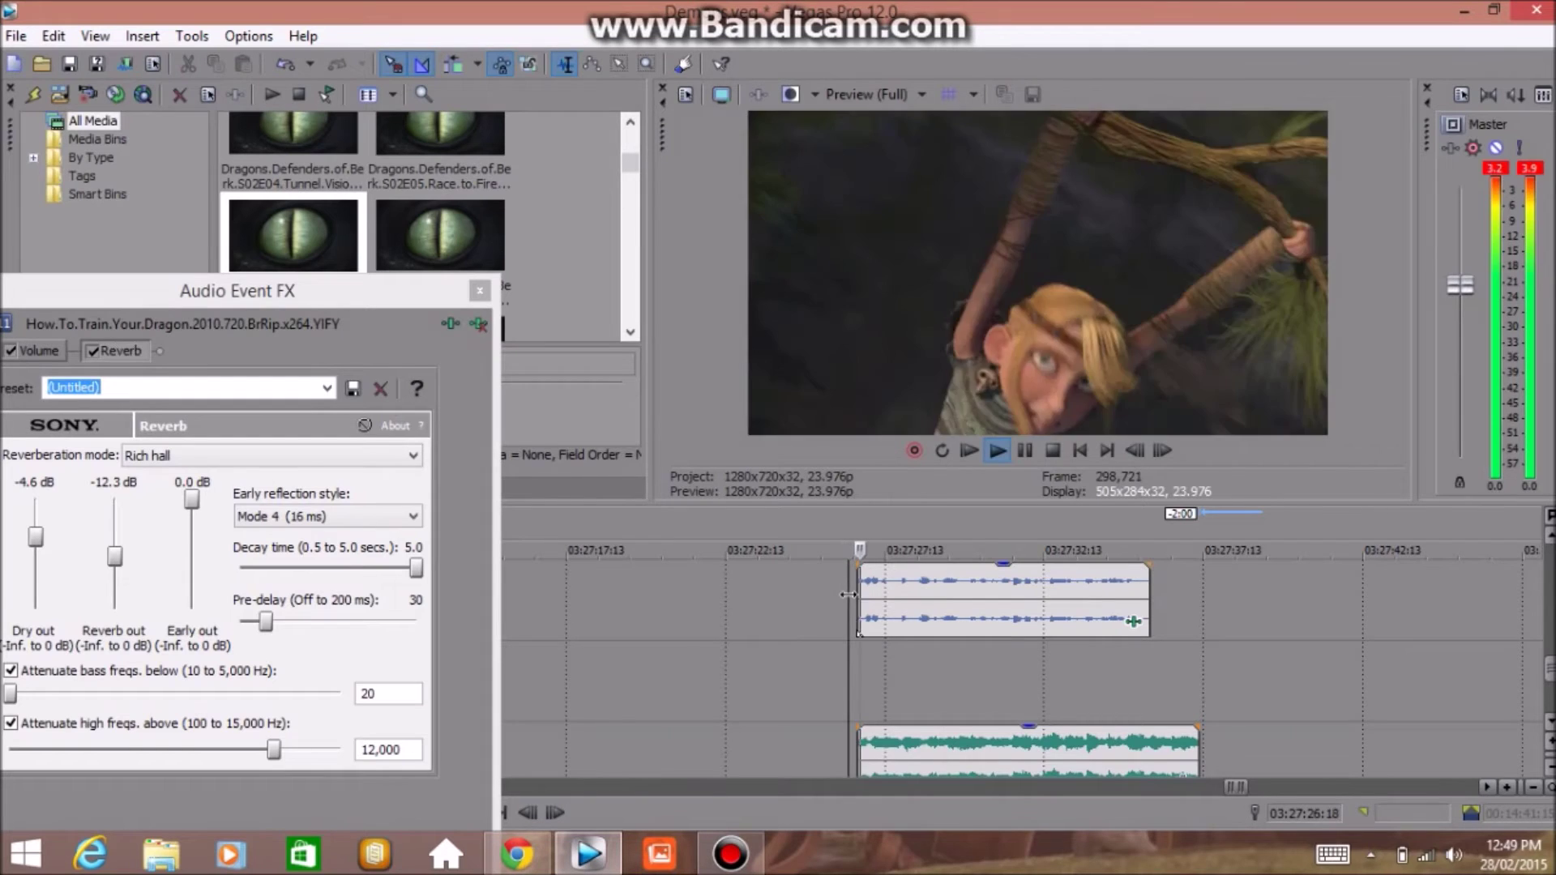
pyautogui.click(1025, 450)
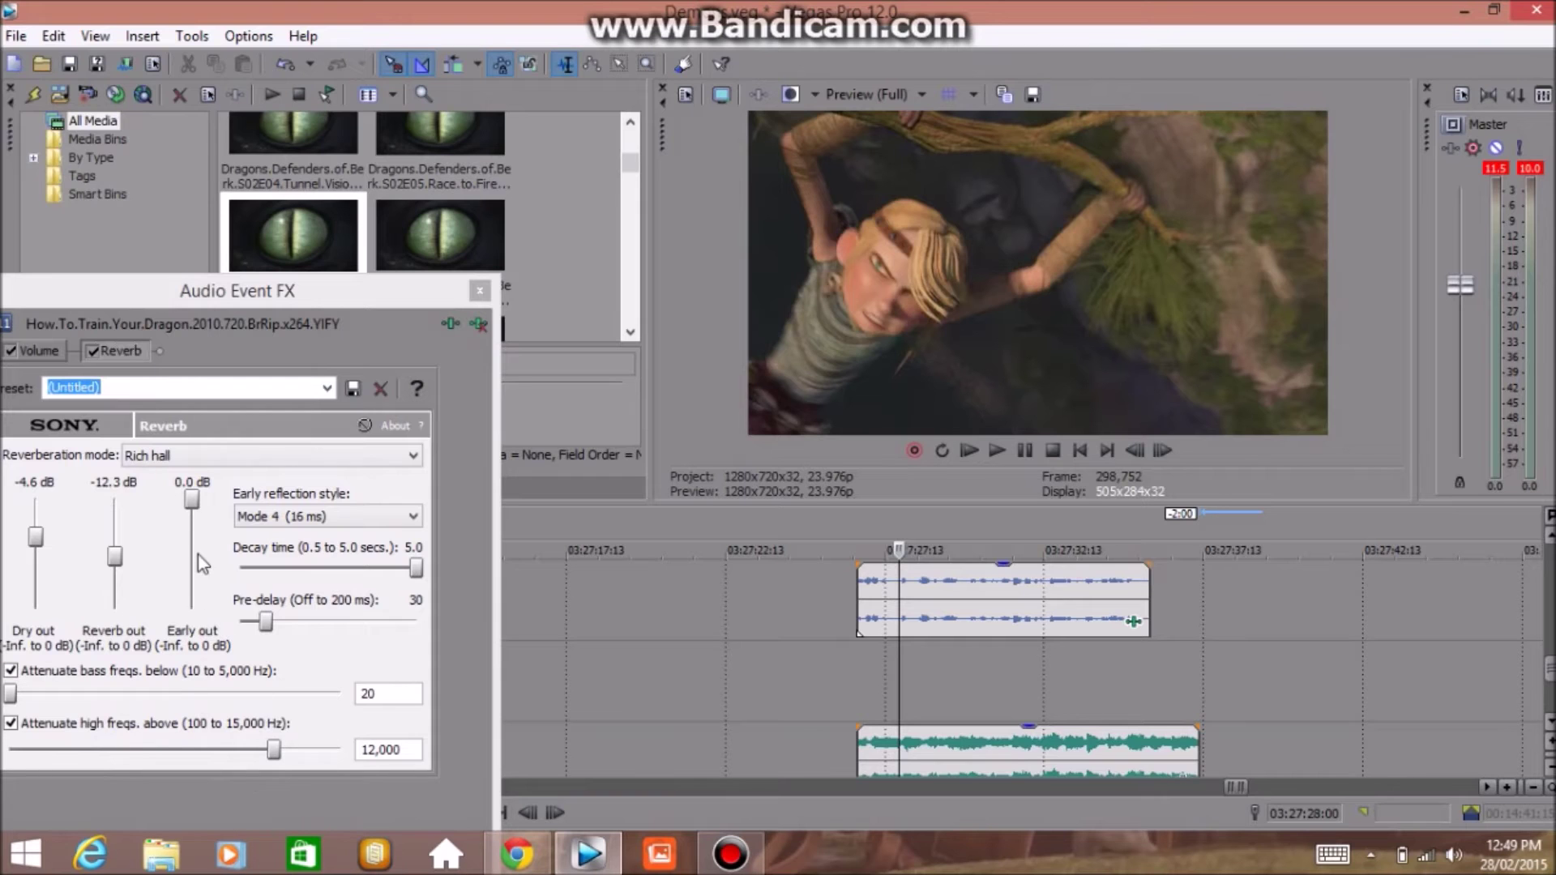
# Bypass the Reverb effect, preview the voiceover without it, and close the Audio Event FX window
pyautogui.click(94, 350)
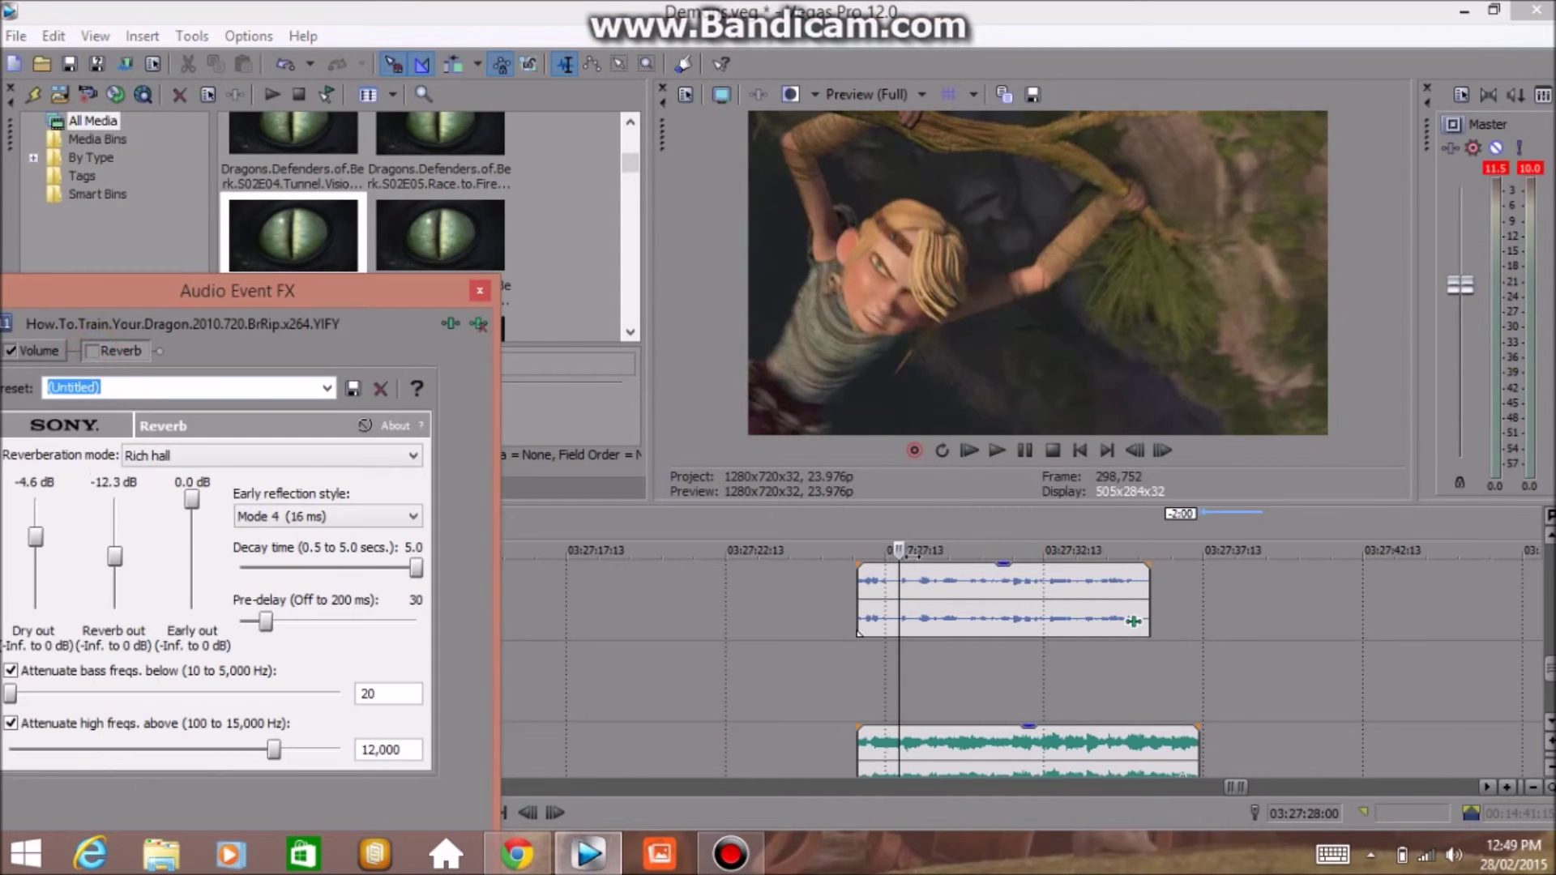
pyautogui.click(874, 609)
pyautogui.press('space')
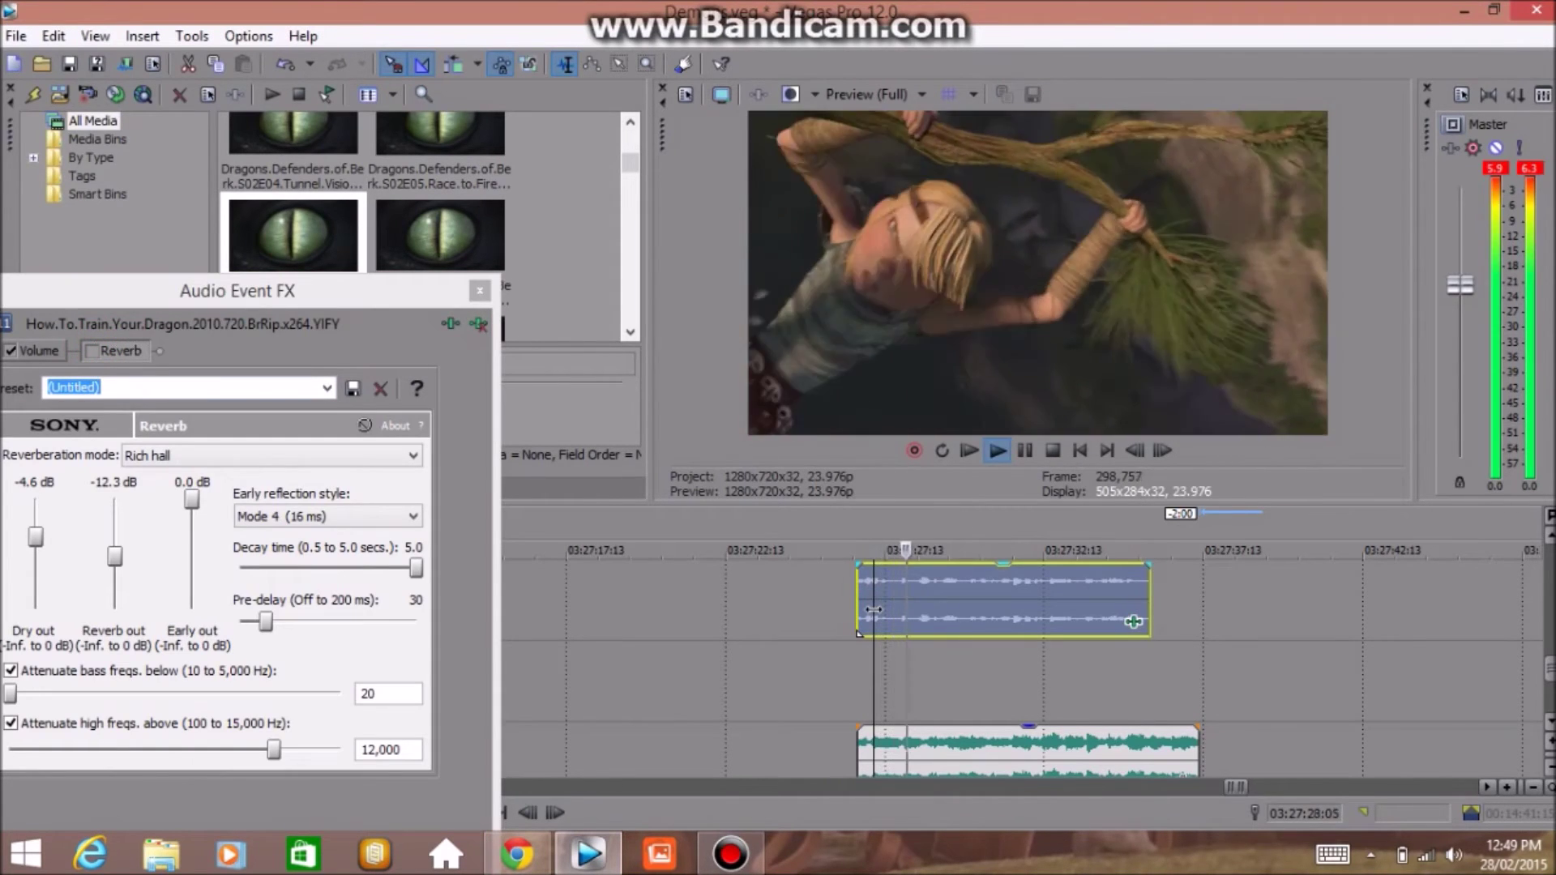
pyautogui.press('space')
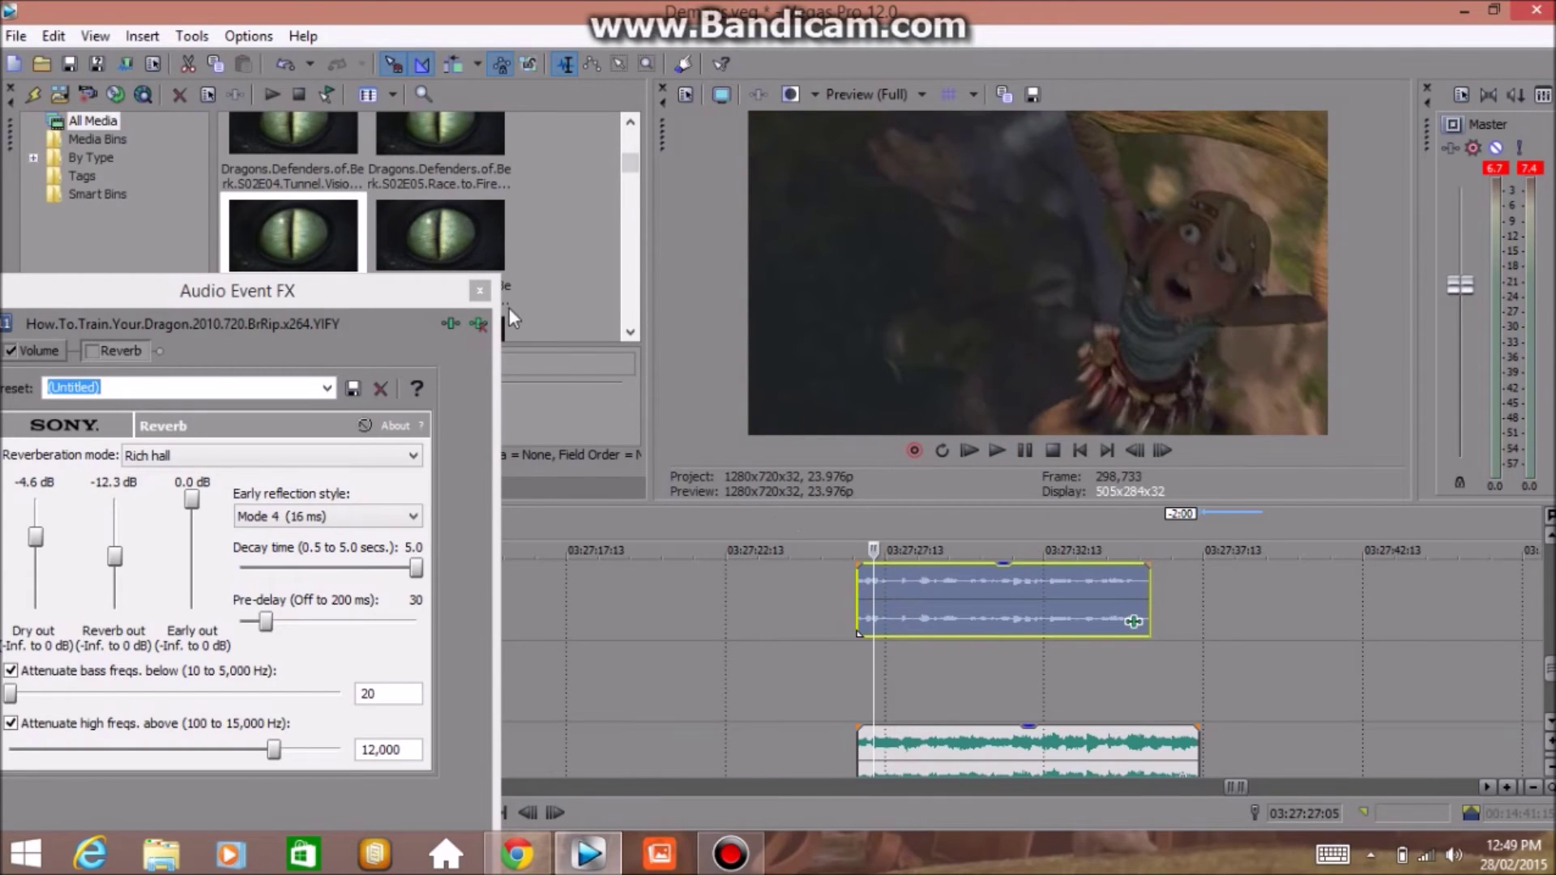
pyautogui.click(480, 291)
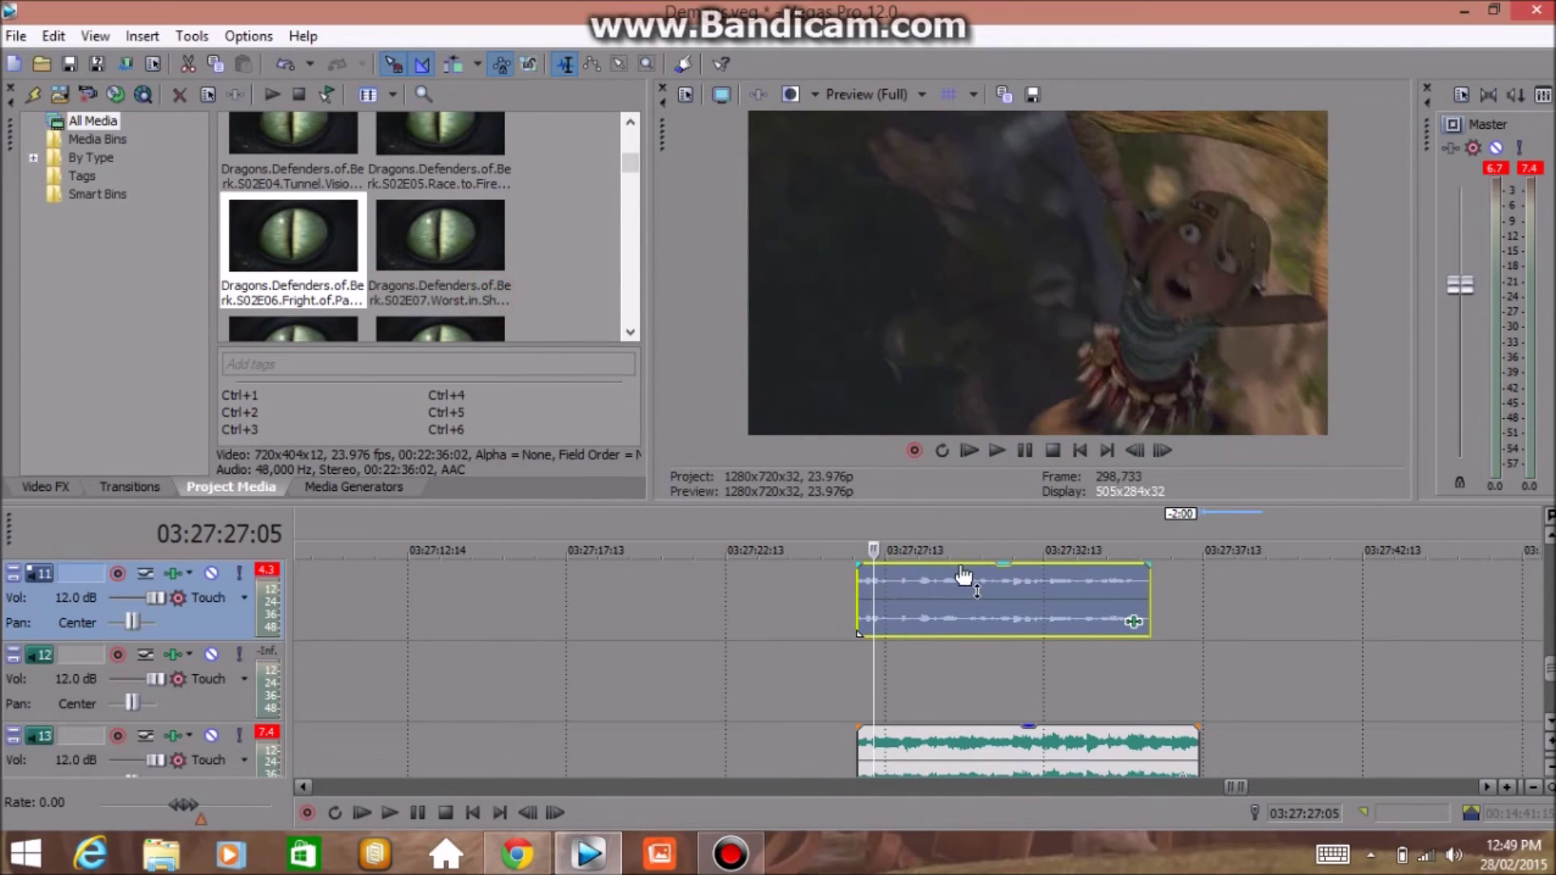
# Place the playhead at the voiceover clip's start and zoom in on the timeline
pyautogui.click(950, 596)
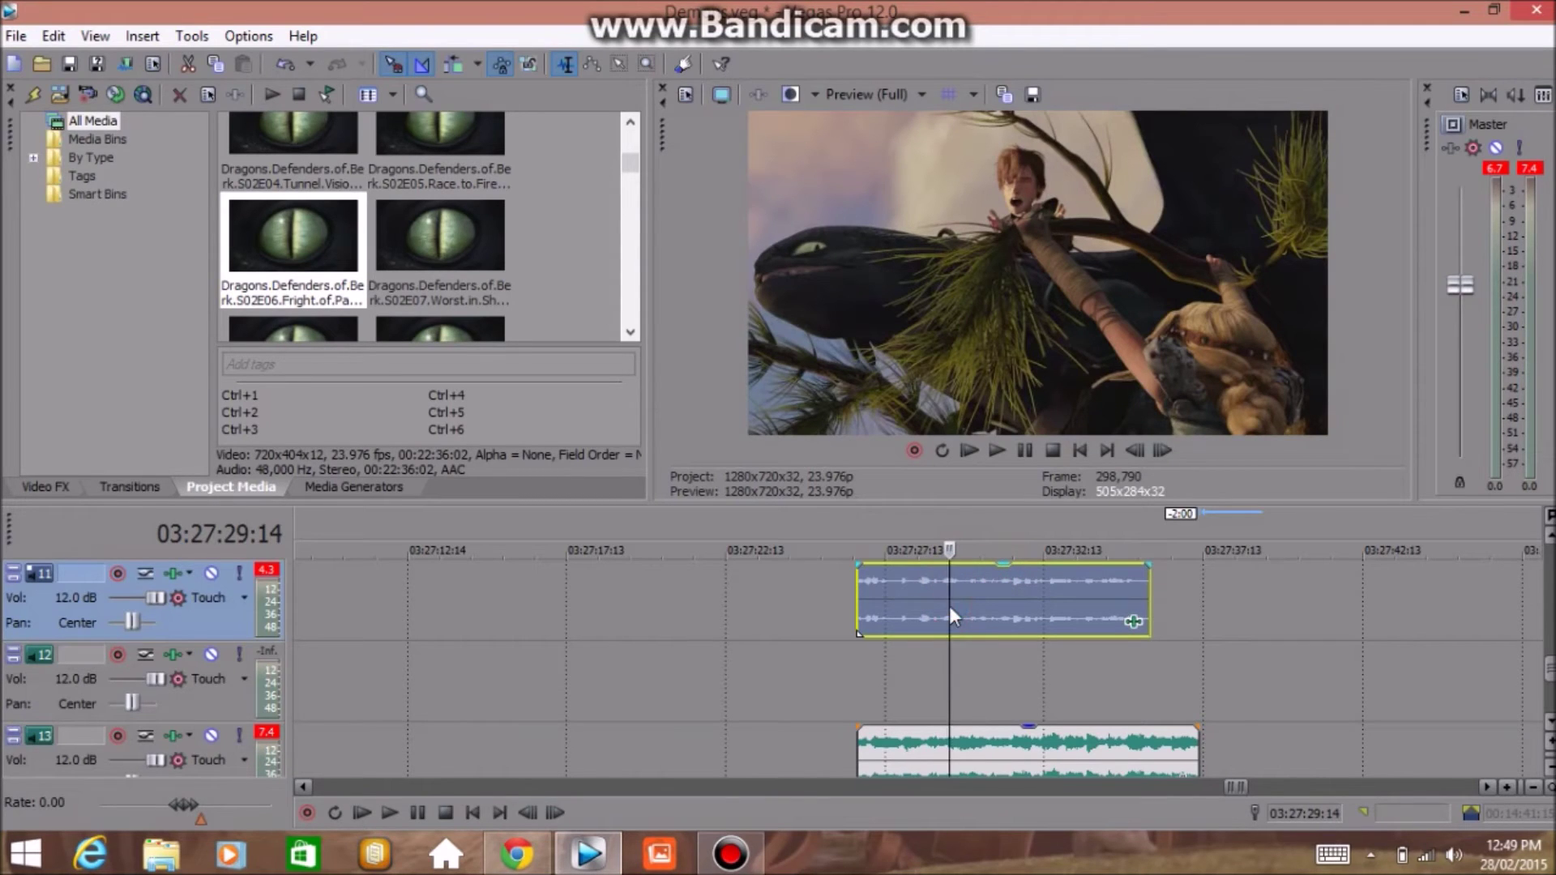
pyautogui.scroll(2, 950, 605)
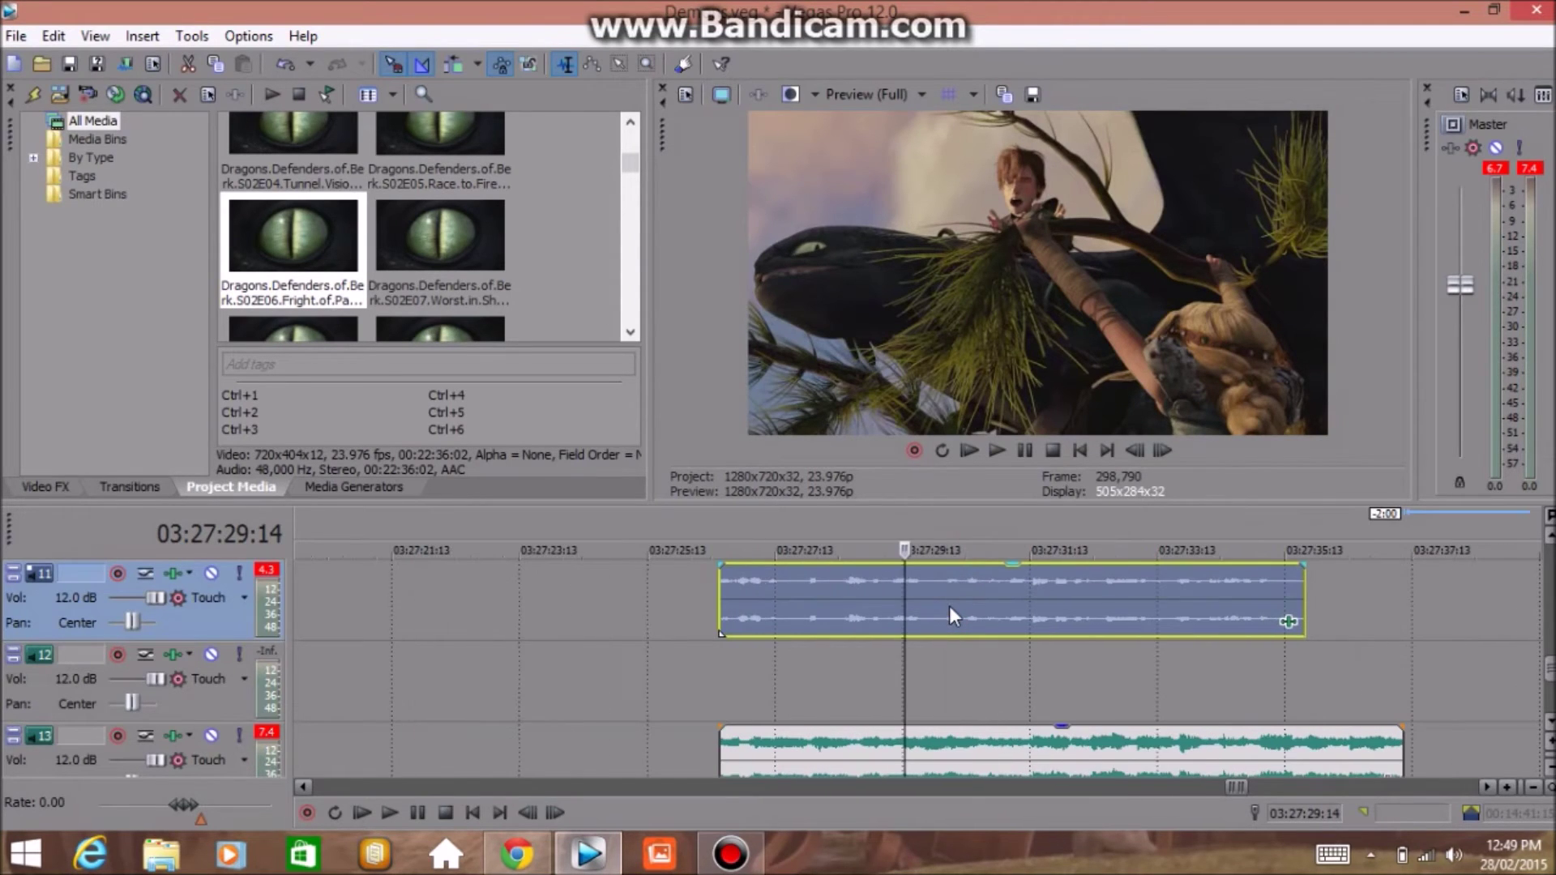
pyautogui.click(713, 606)
pyautogui.scroll(5, 713, 606)
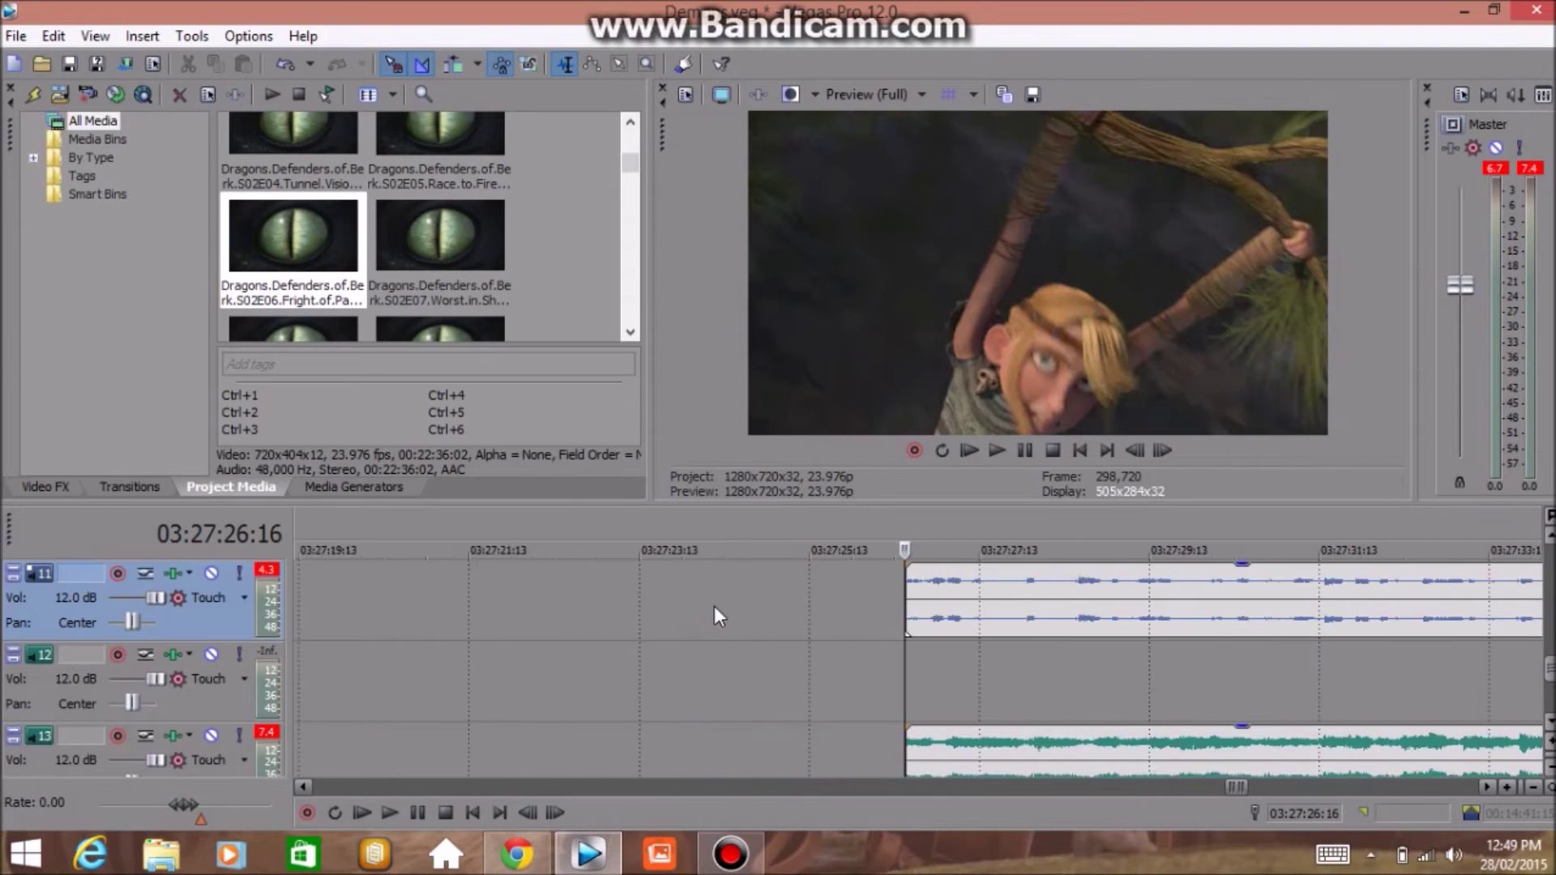
pyautogui.scroll(4, 713, 606)
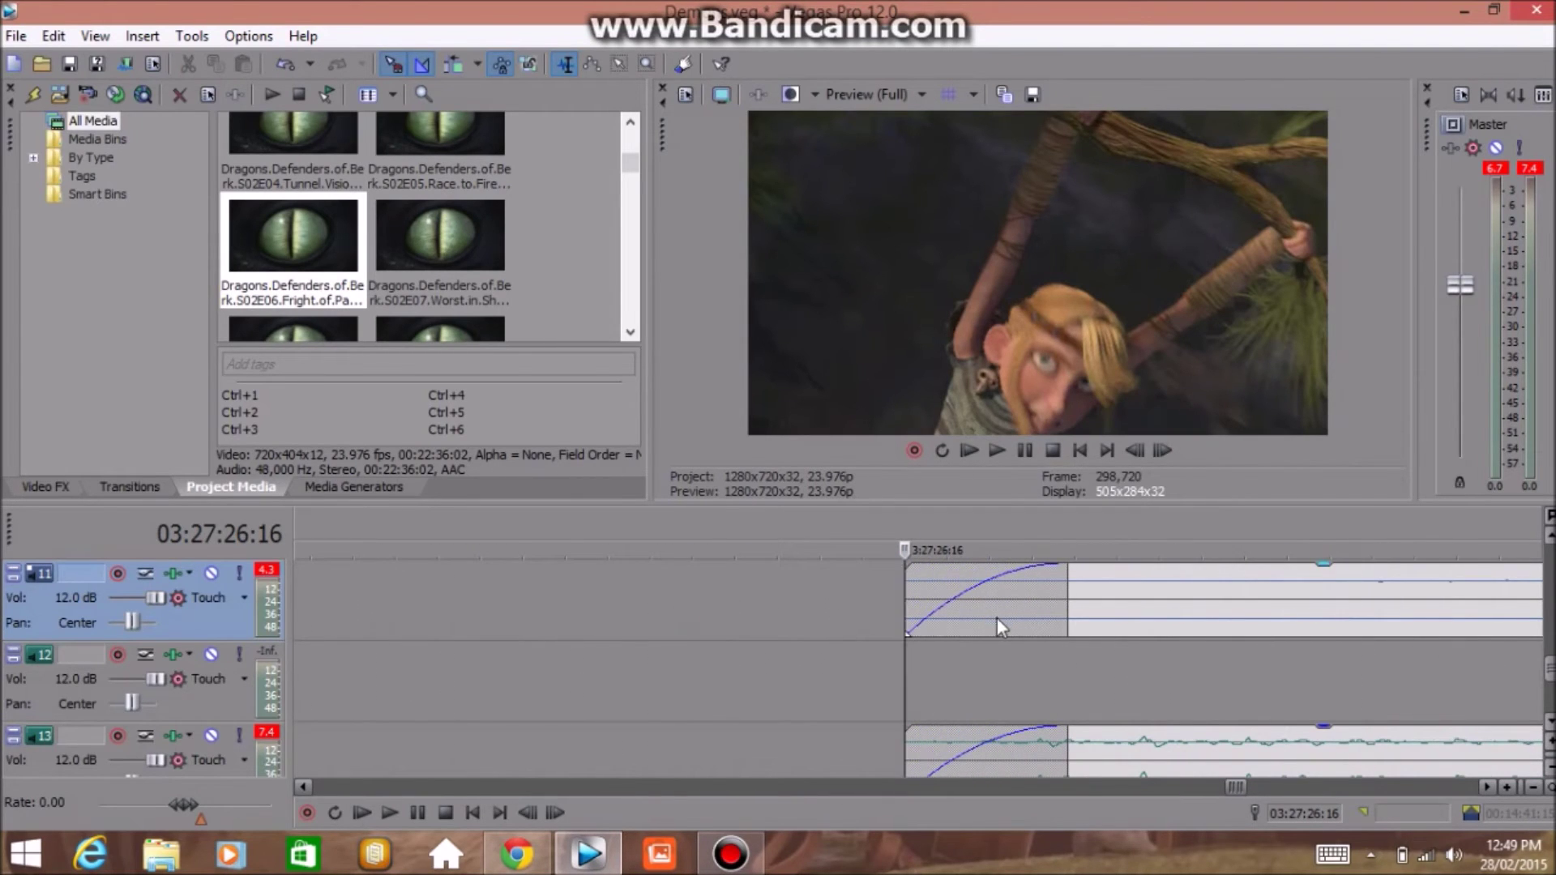
# Show volume envelopes, add points on the voiceover's envelope, and raise one to full volume
pyautogui.press('v')
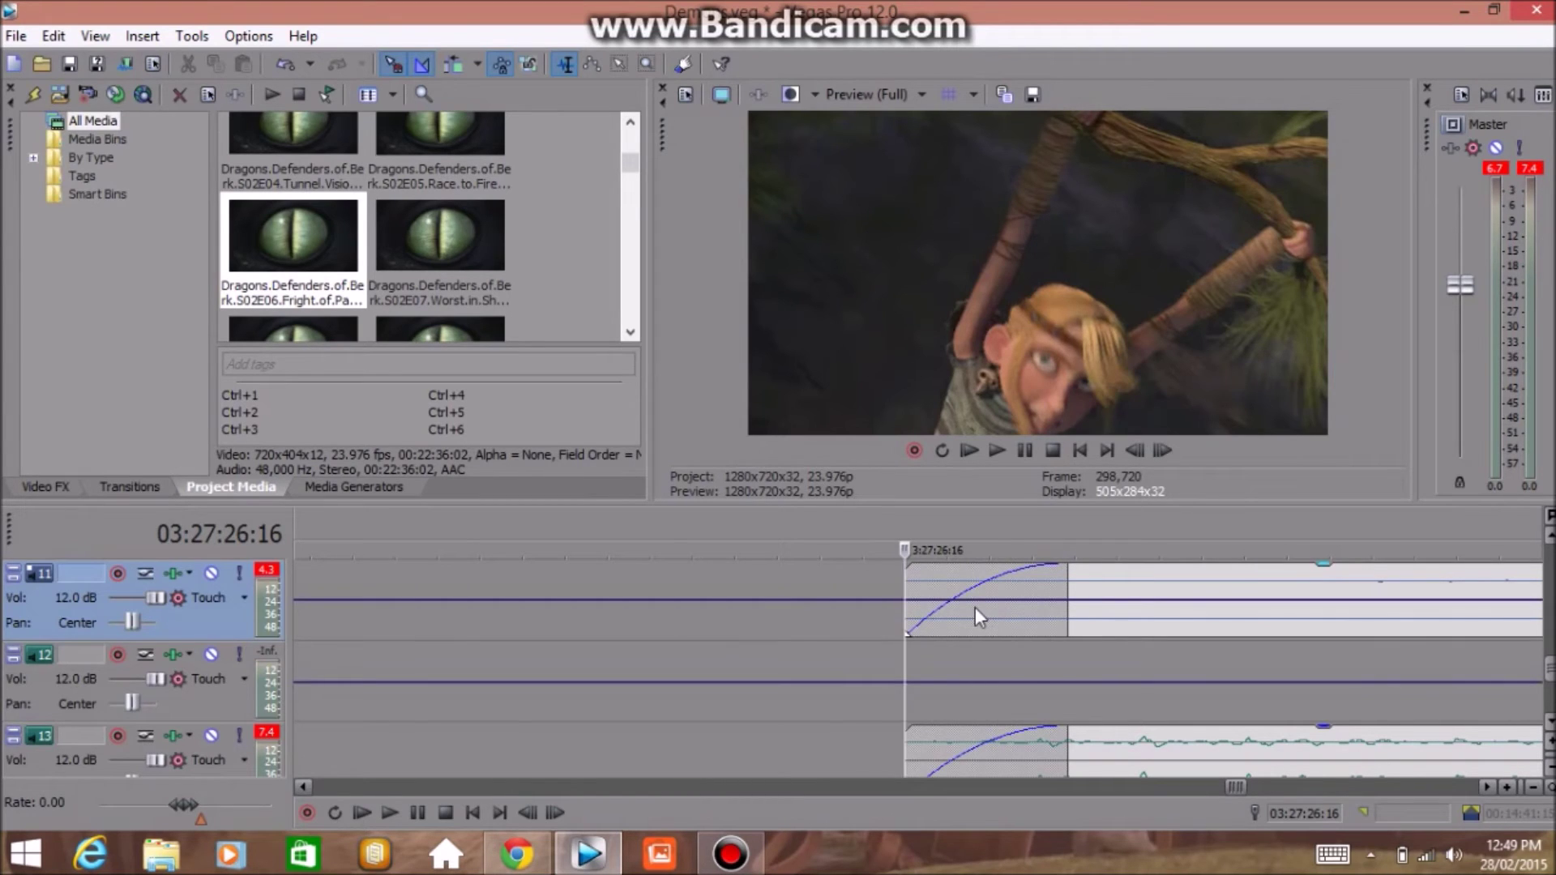
pyautogui.doubleClick(984, 600)
pyautogui.doubleClick(1013, 601)
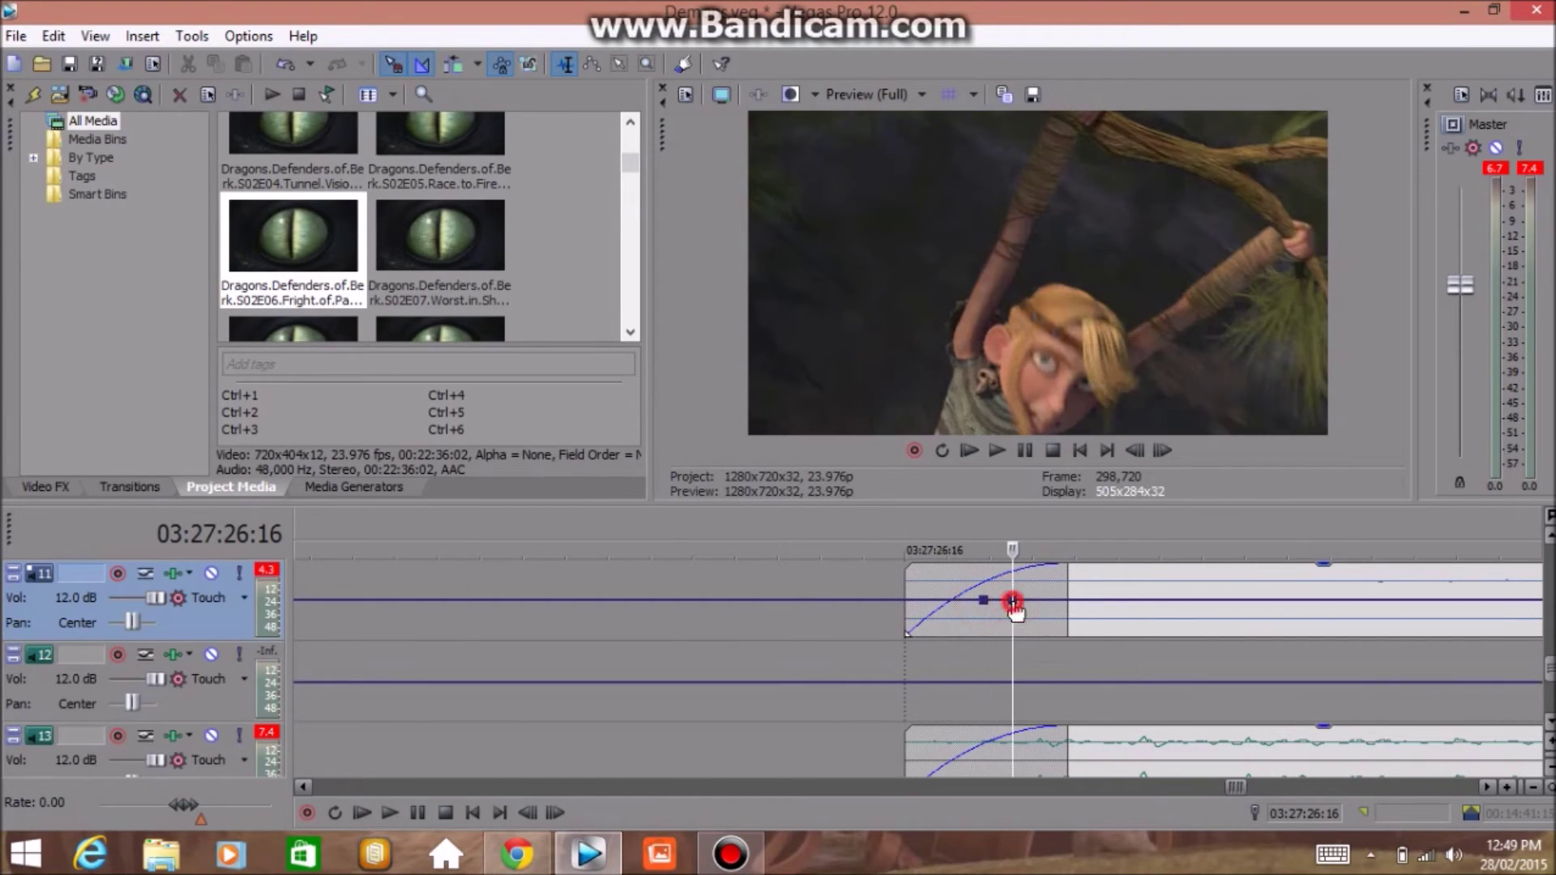
pyautogui.moveTo(1012, 600); pyautogui.dragTo(1013, 561)
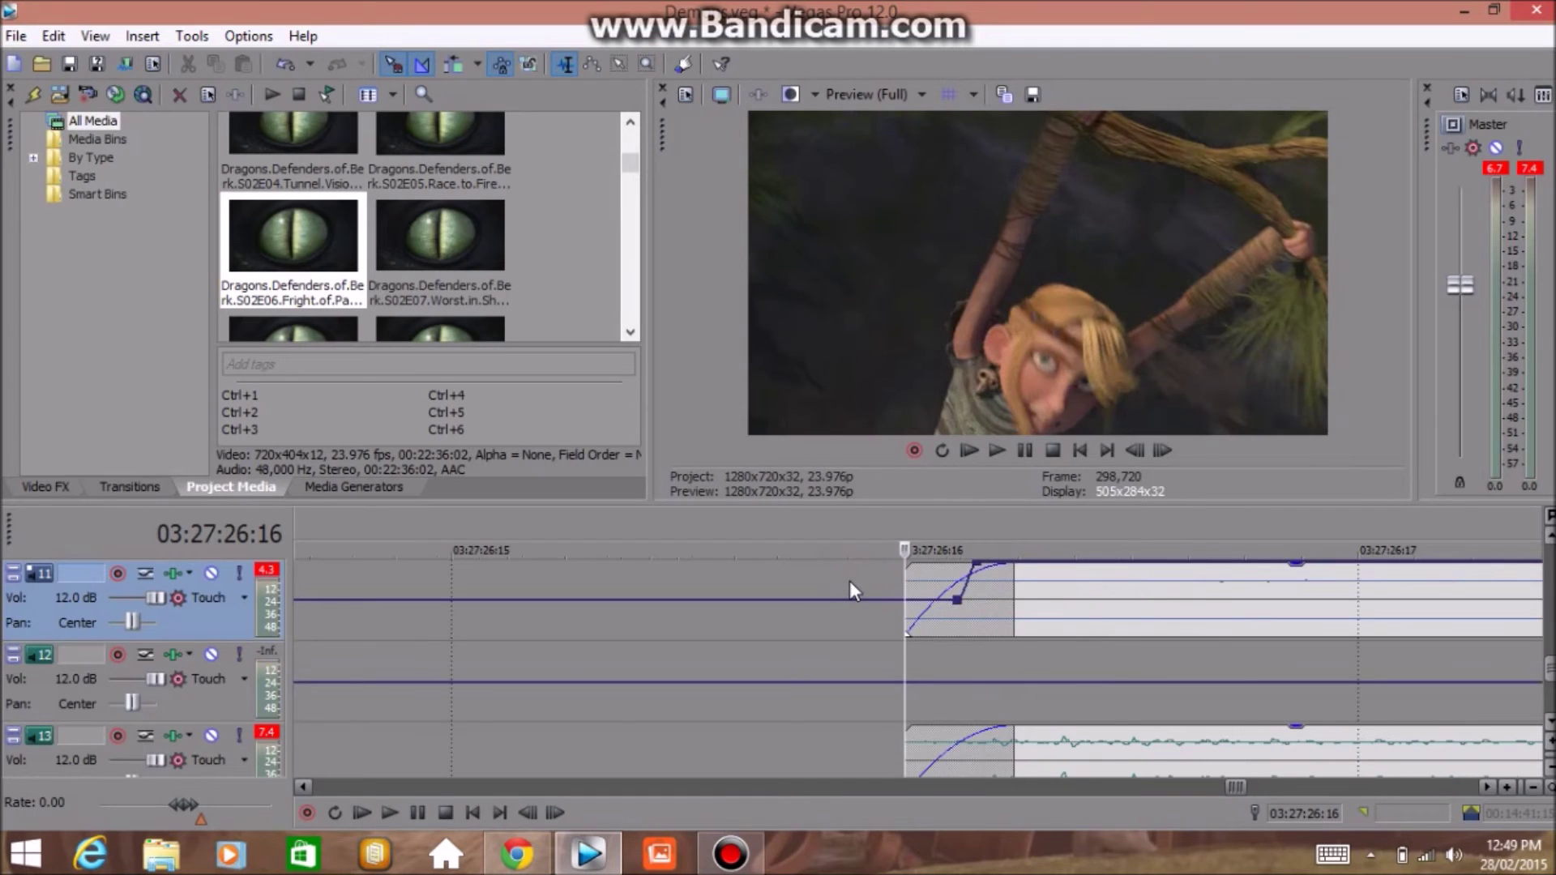
pyautogui.scroll(-5, 849, 580)
pyautogui.press('space')
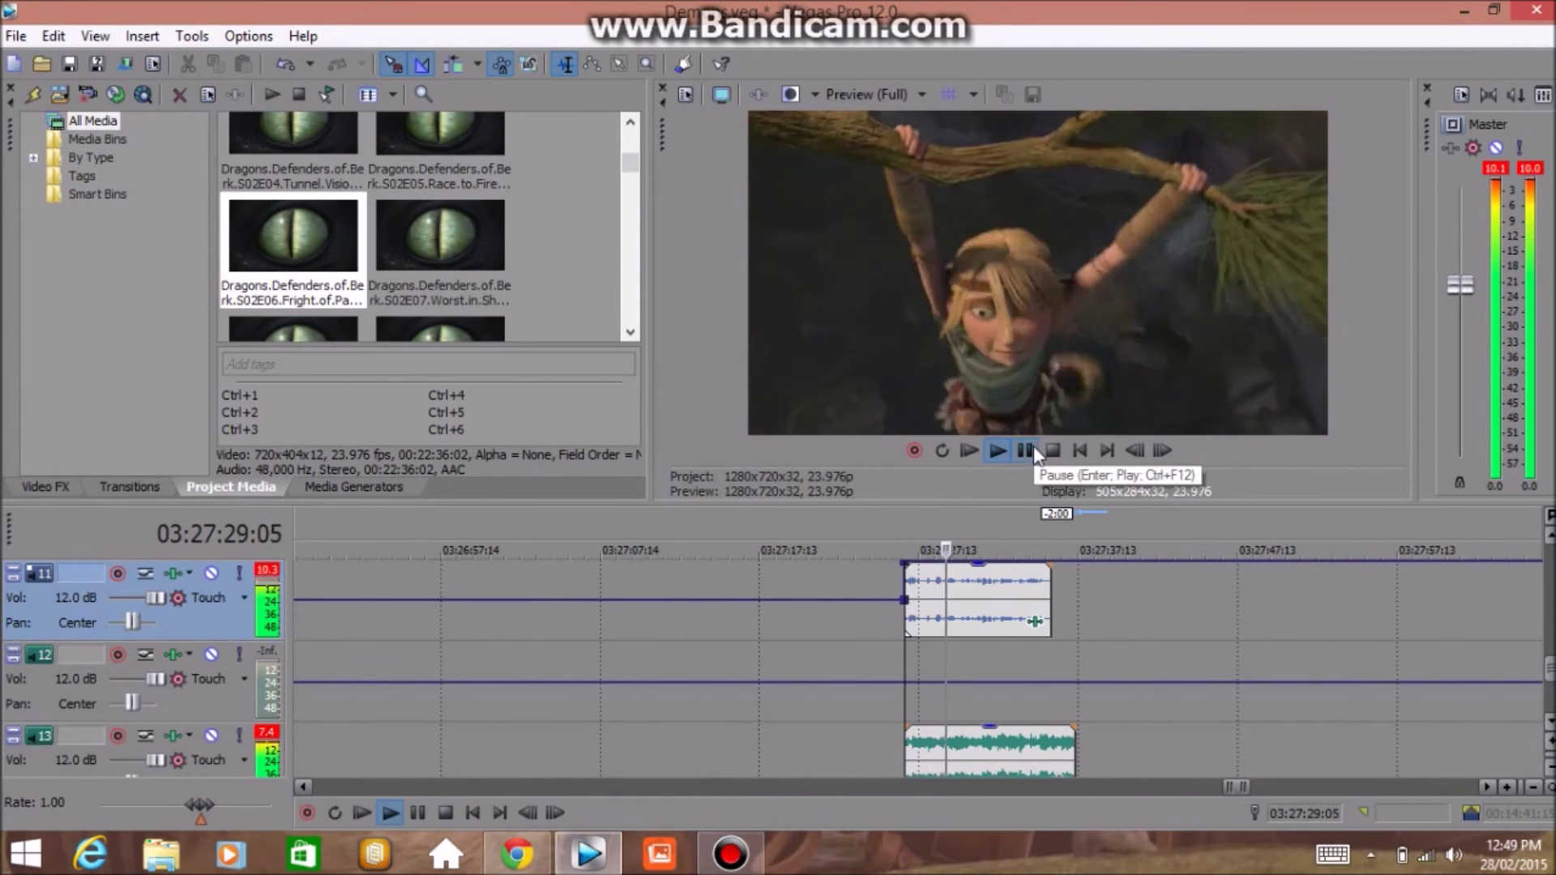
pyautogui.click(1024, 451)
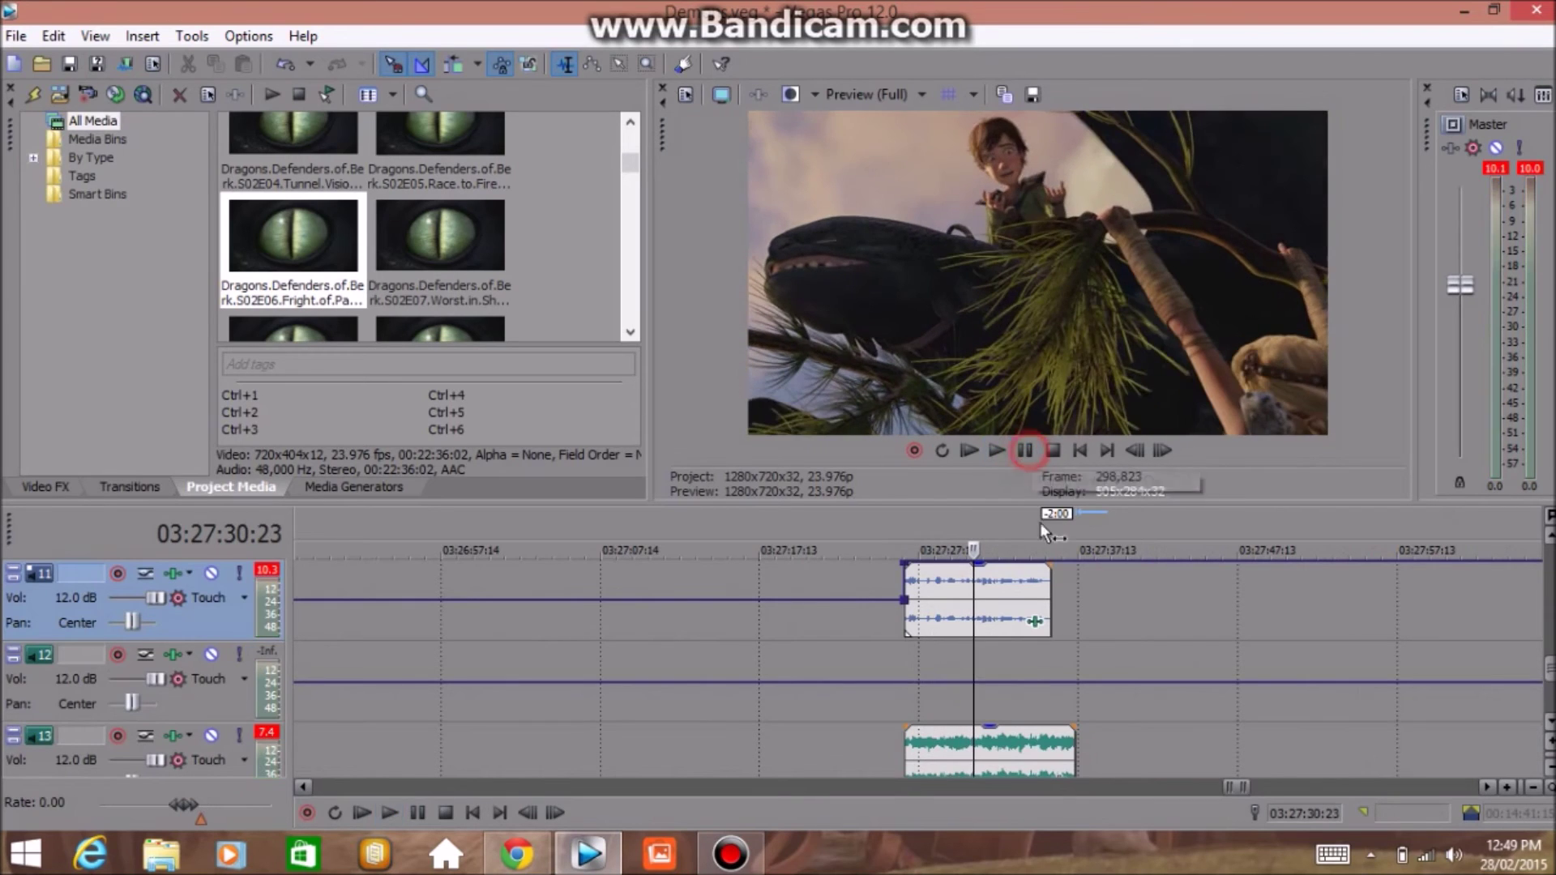
# Reshape the fade-out point near the clip end, hide envelopes, and replay from before the voiceover
pyautogui.click(1047, 582)
pyautogui.scroll(3, 1048, 584)
pyautogui.scroll(6, 1049, 584)
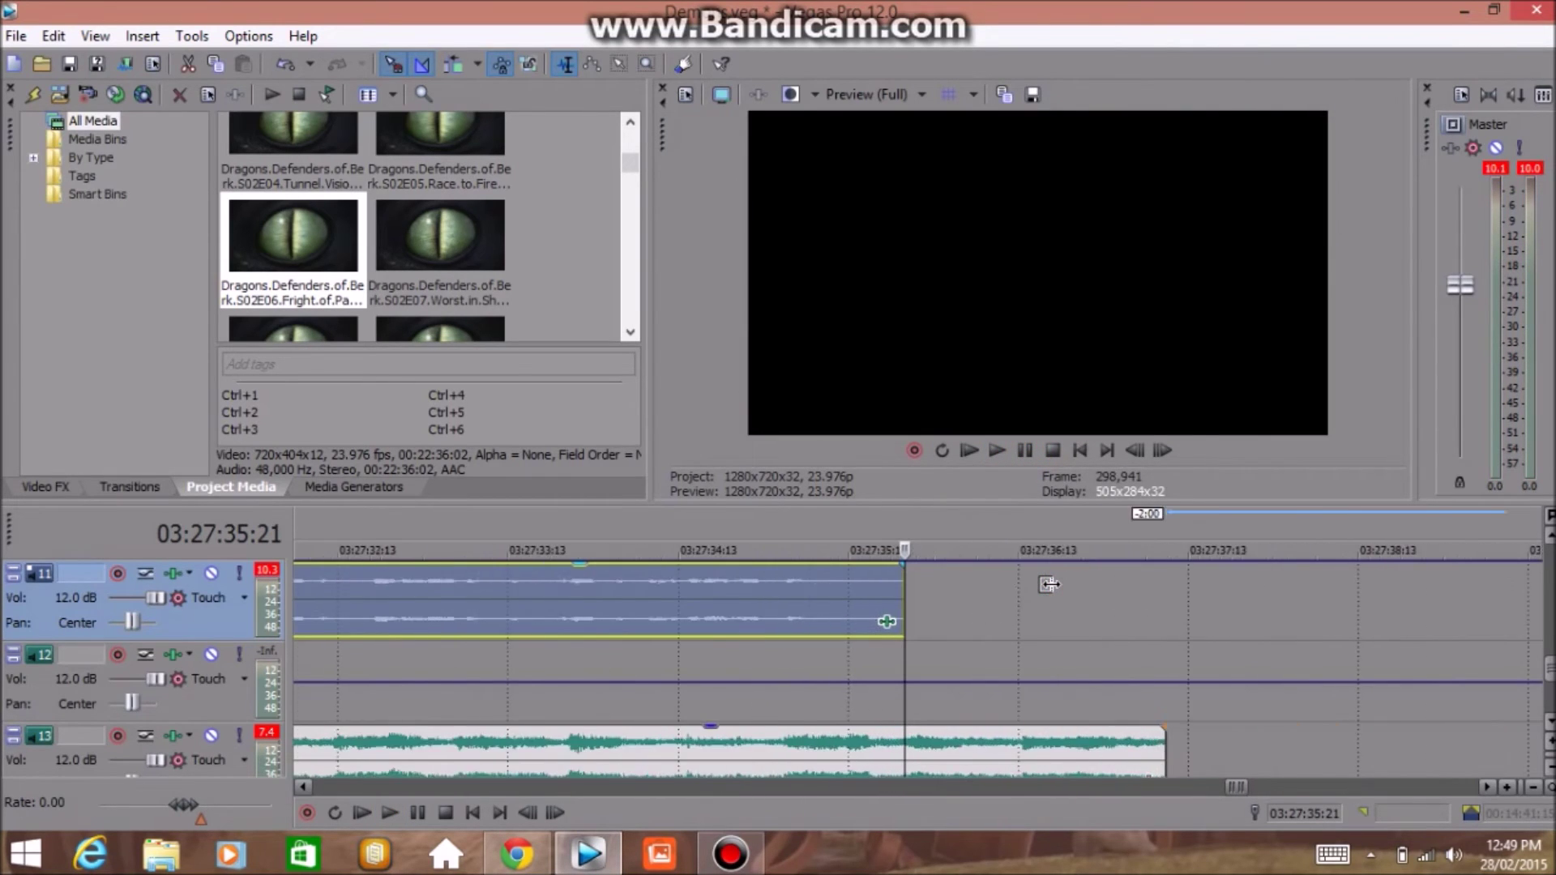
pyautogui.scroll(2, 1049, 583)
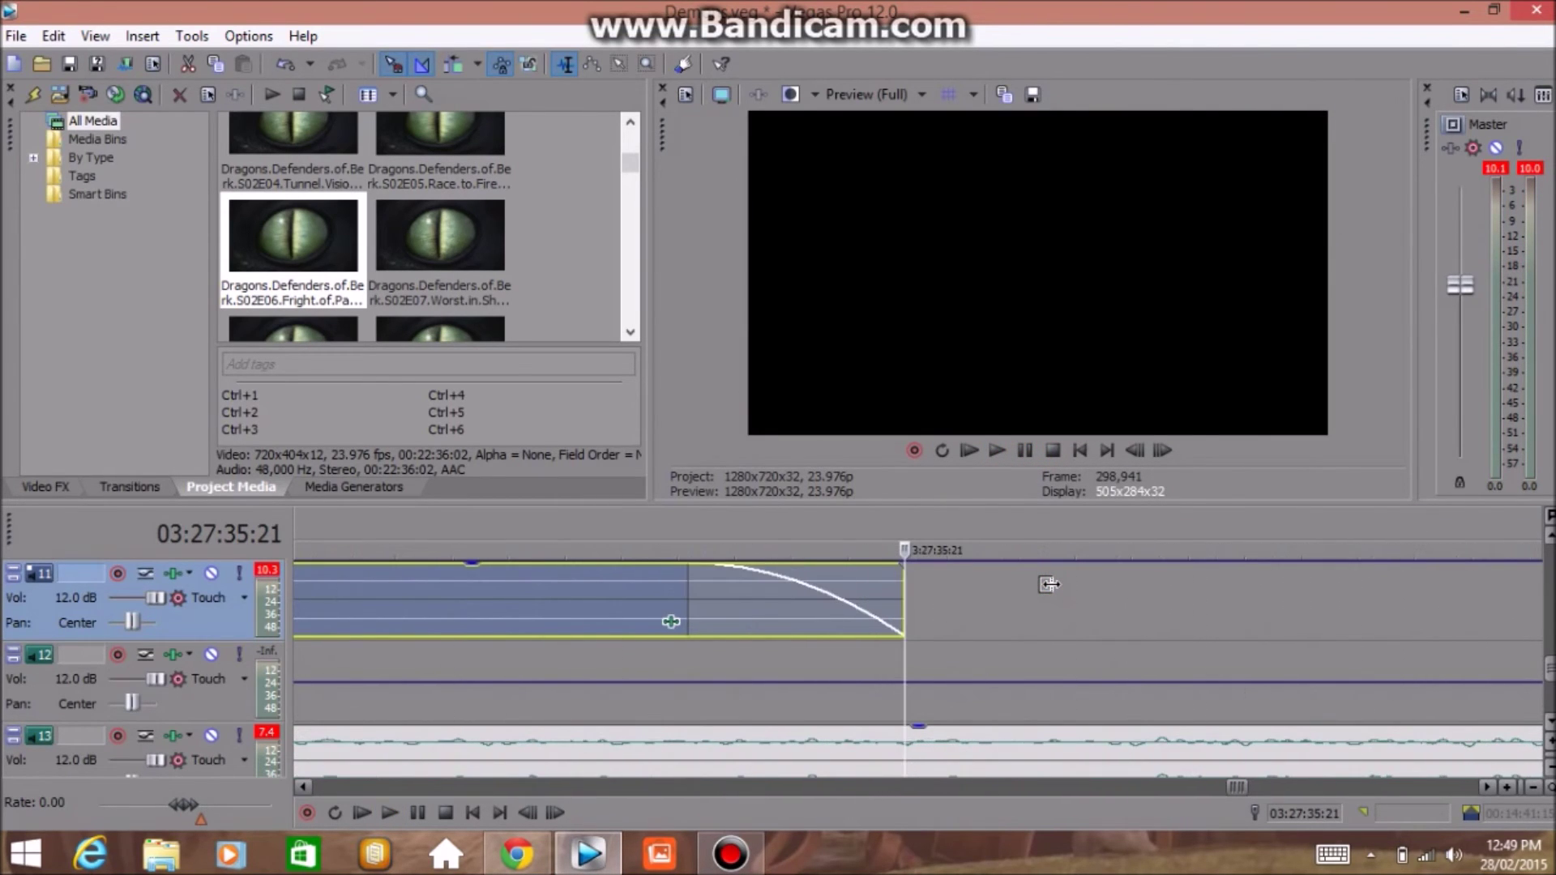
pyautogui.moveTo(792, 564); pyautogui.dragTo(827, 603)
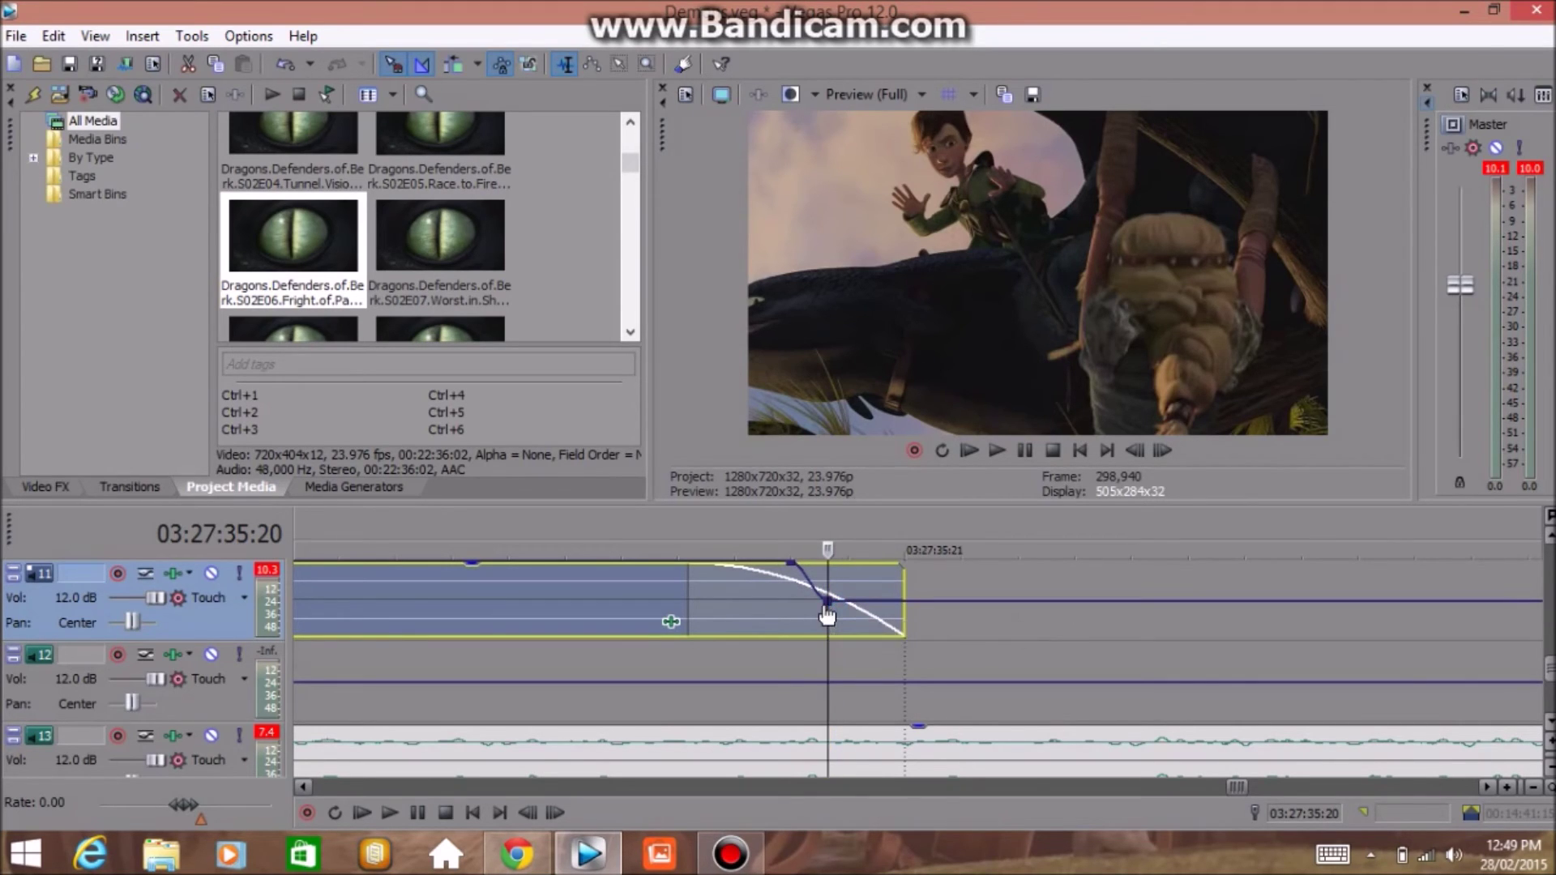
pyautogui.hotkey('ctrl', 'shift', 'e')
pyautogui.click(940, 582)
pyautogui.scroll(-10, 940, 585)
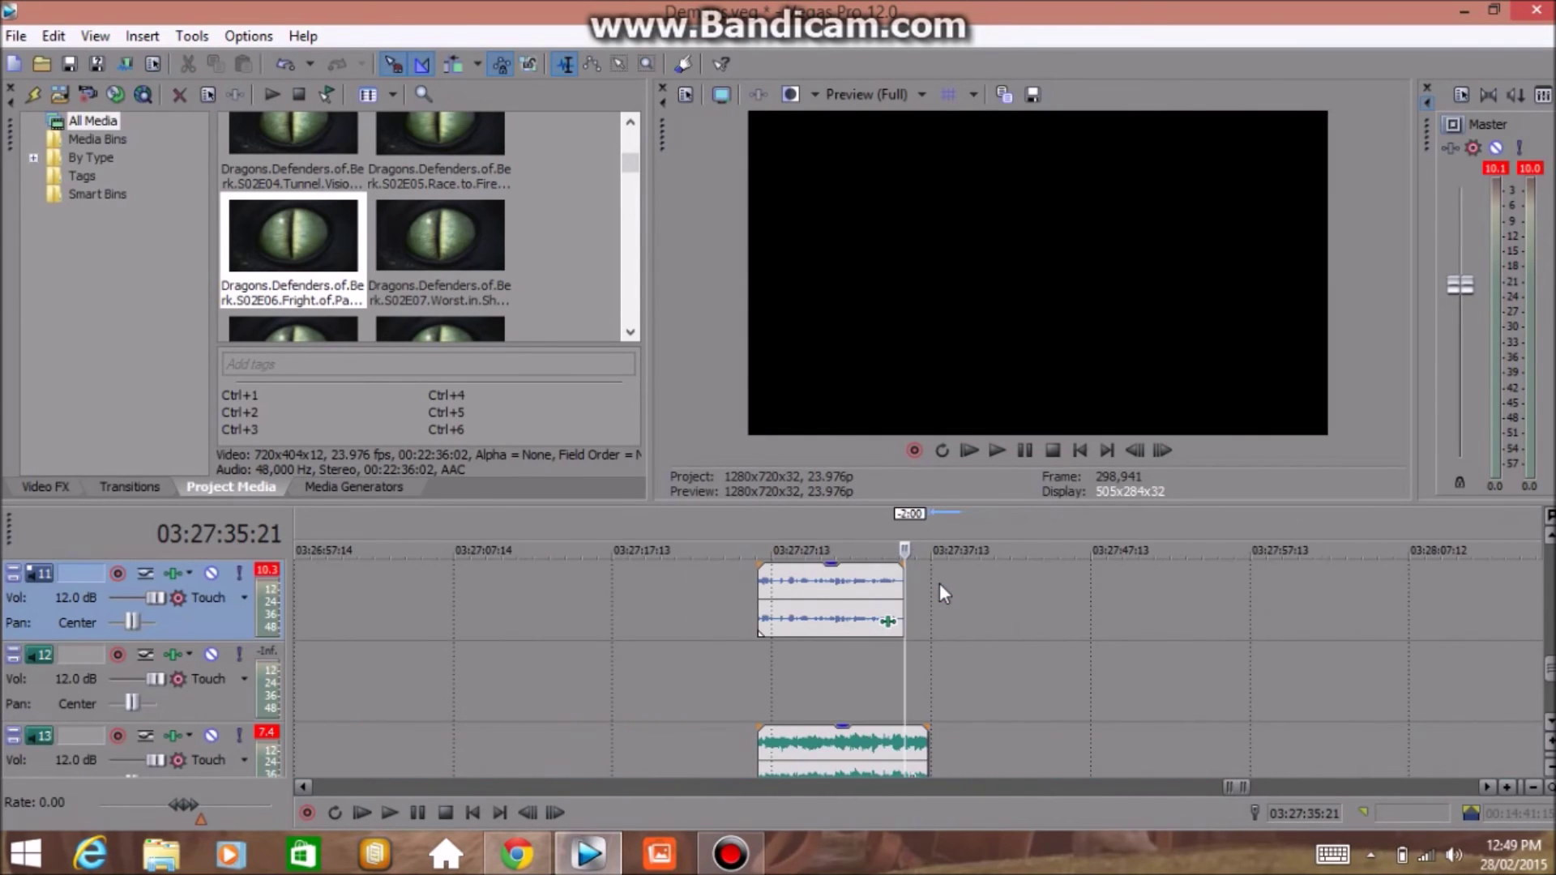
pyautogui.click(718, 595)
pyautogui.press('space')
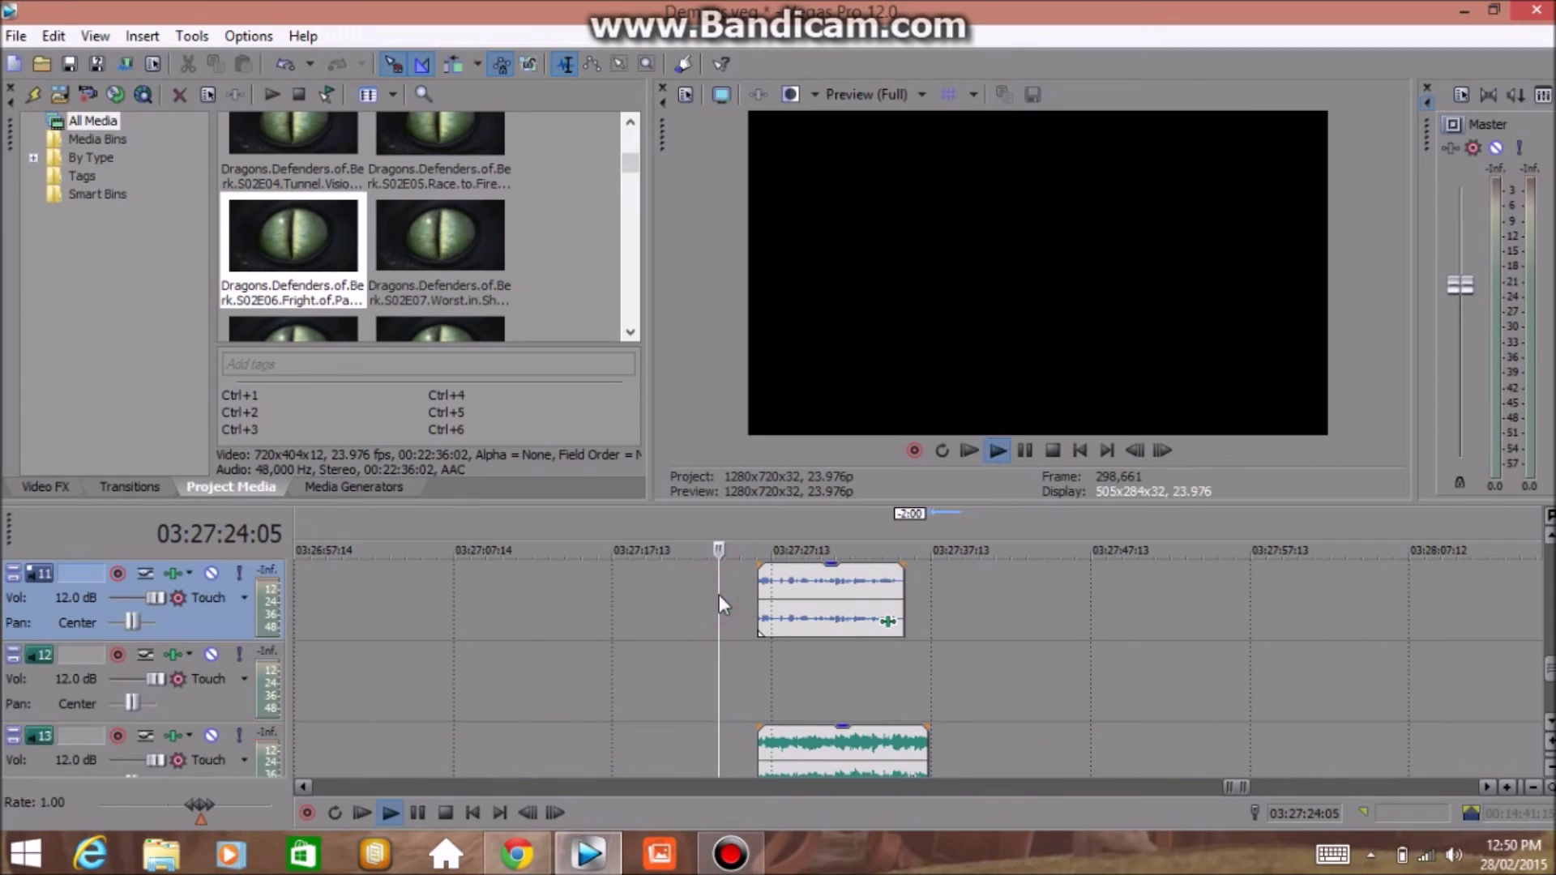
pyautogui.click(1024, 450)
pyautogui.click(759, 600)
pyautogui.click(1024, 449)
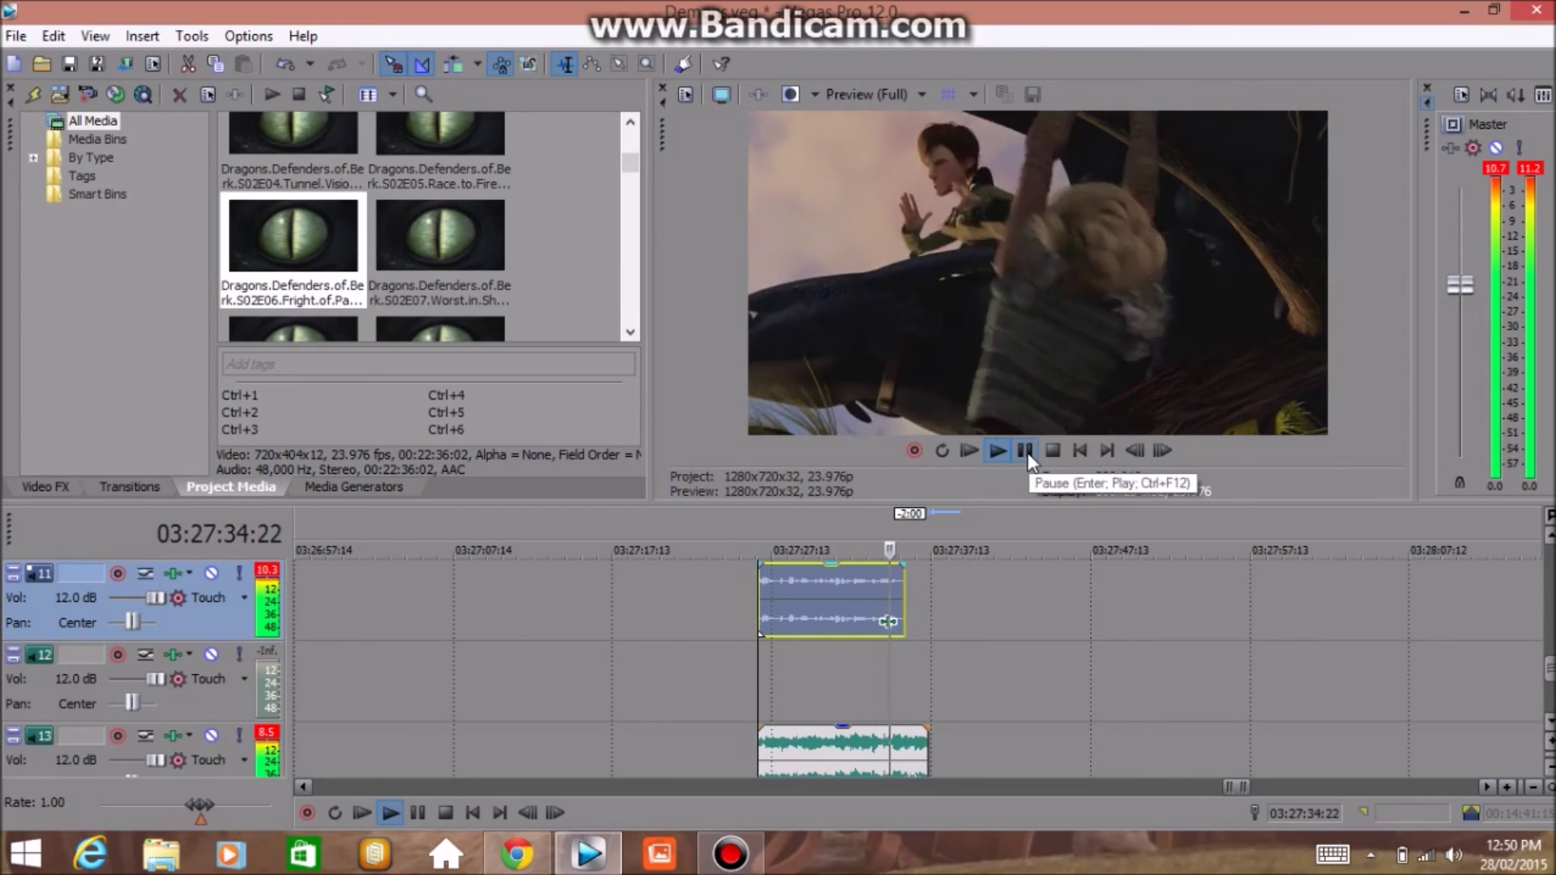
pyautogui.click(1026, 454)
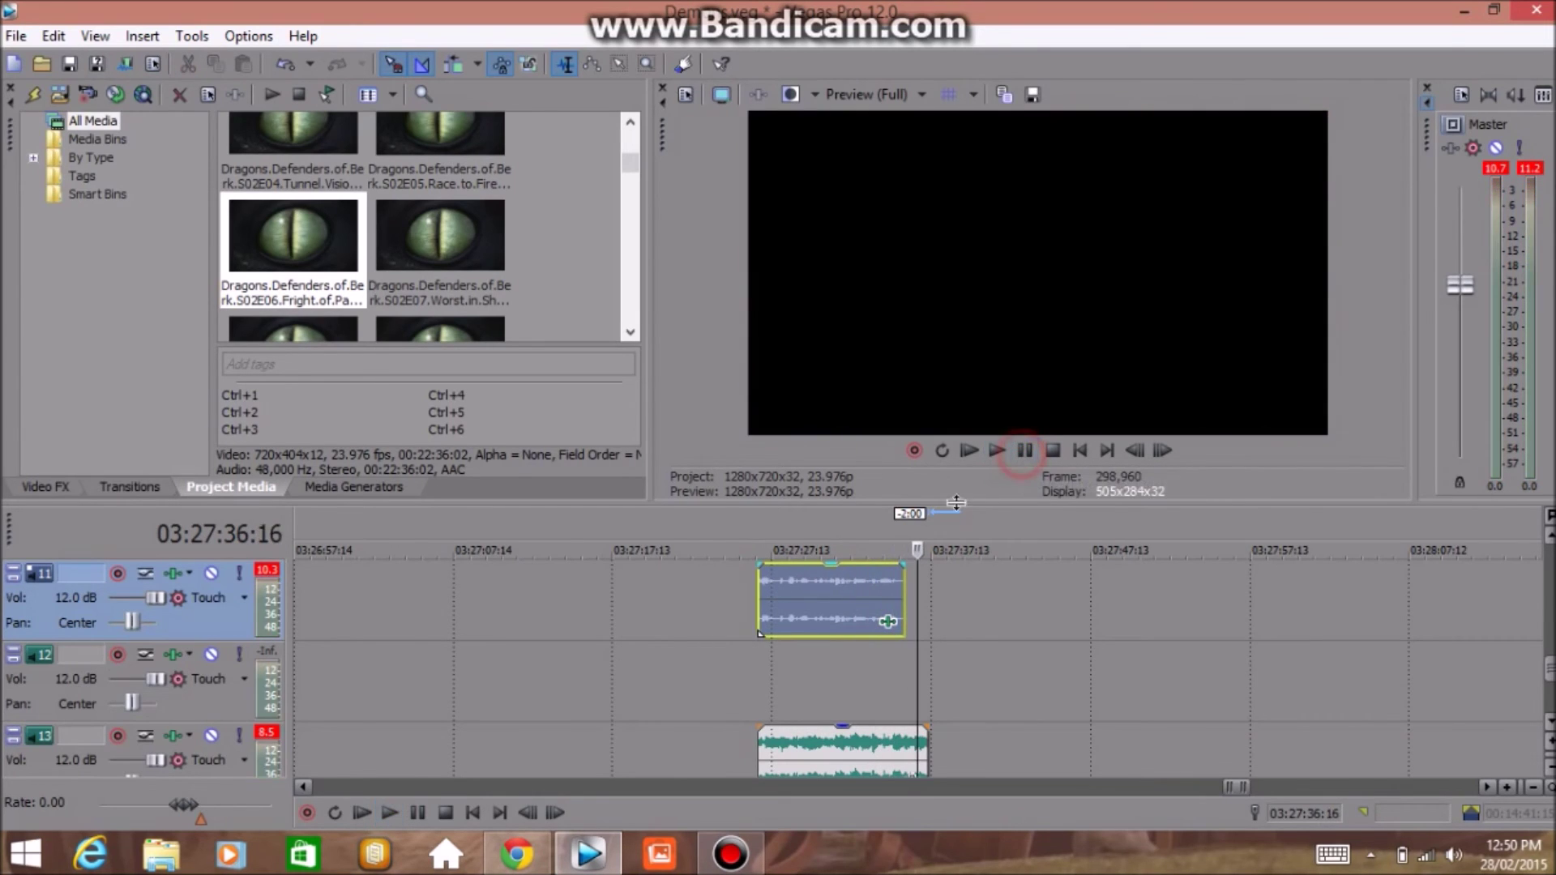
pyautogui.click(813, 621)
pyautogui.scroll(-3, 812, 617)
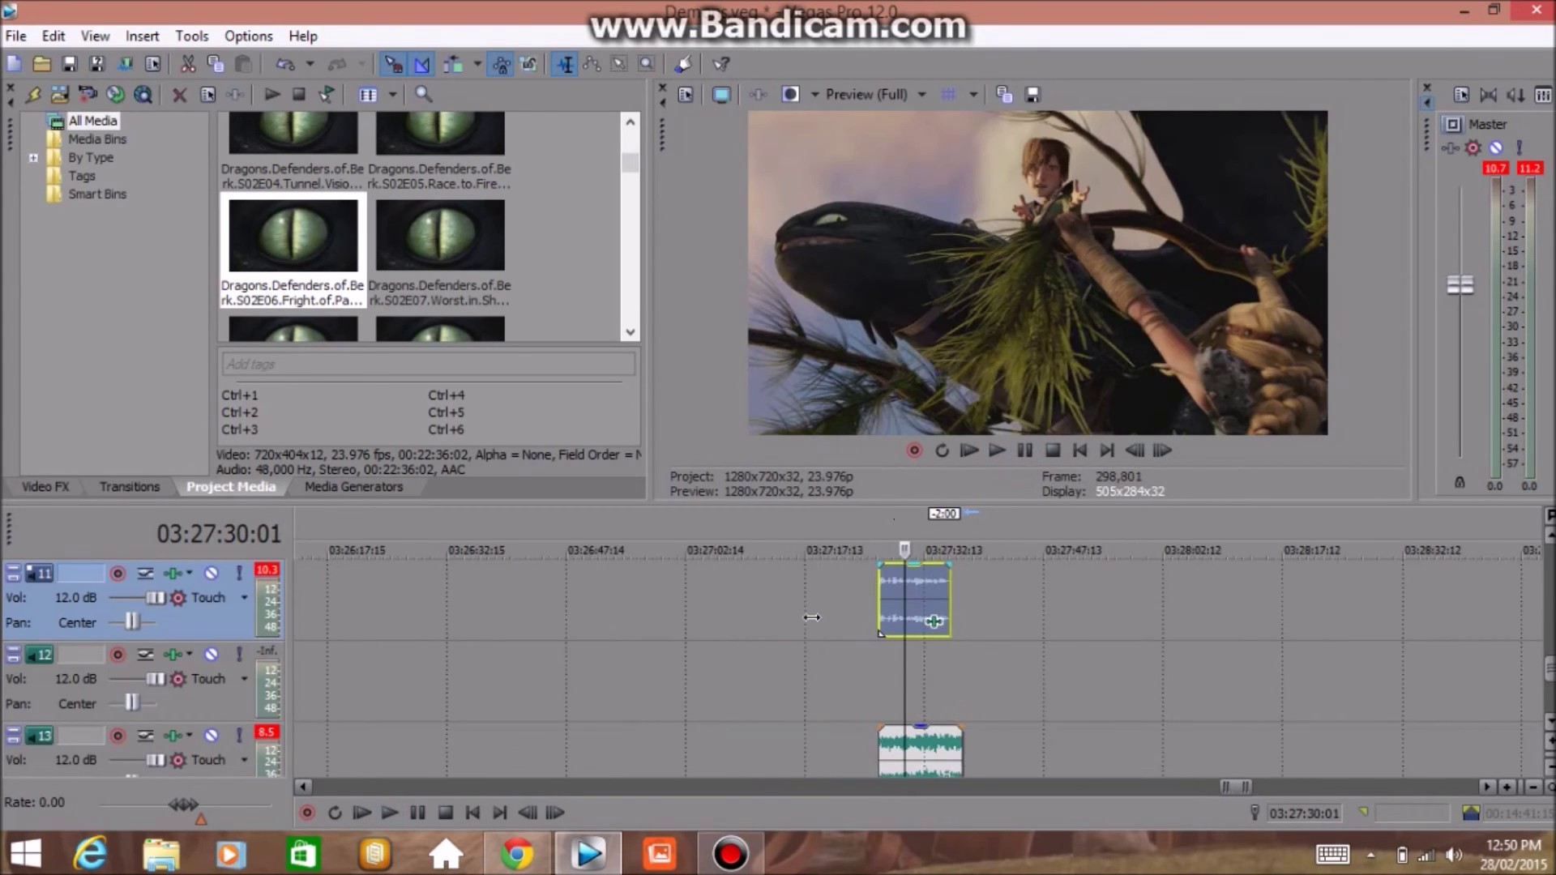
pyautogui.scroll(-5, 812, 617)
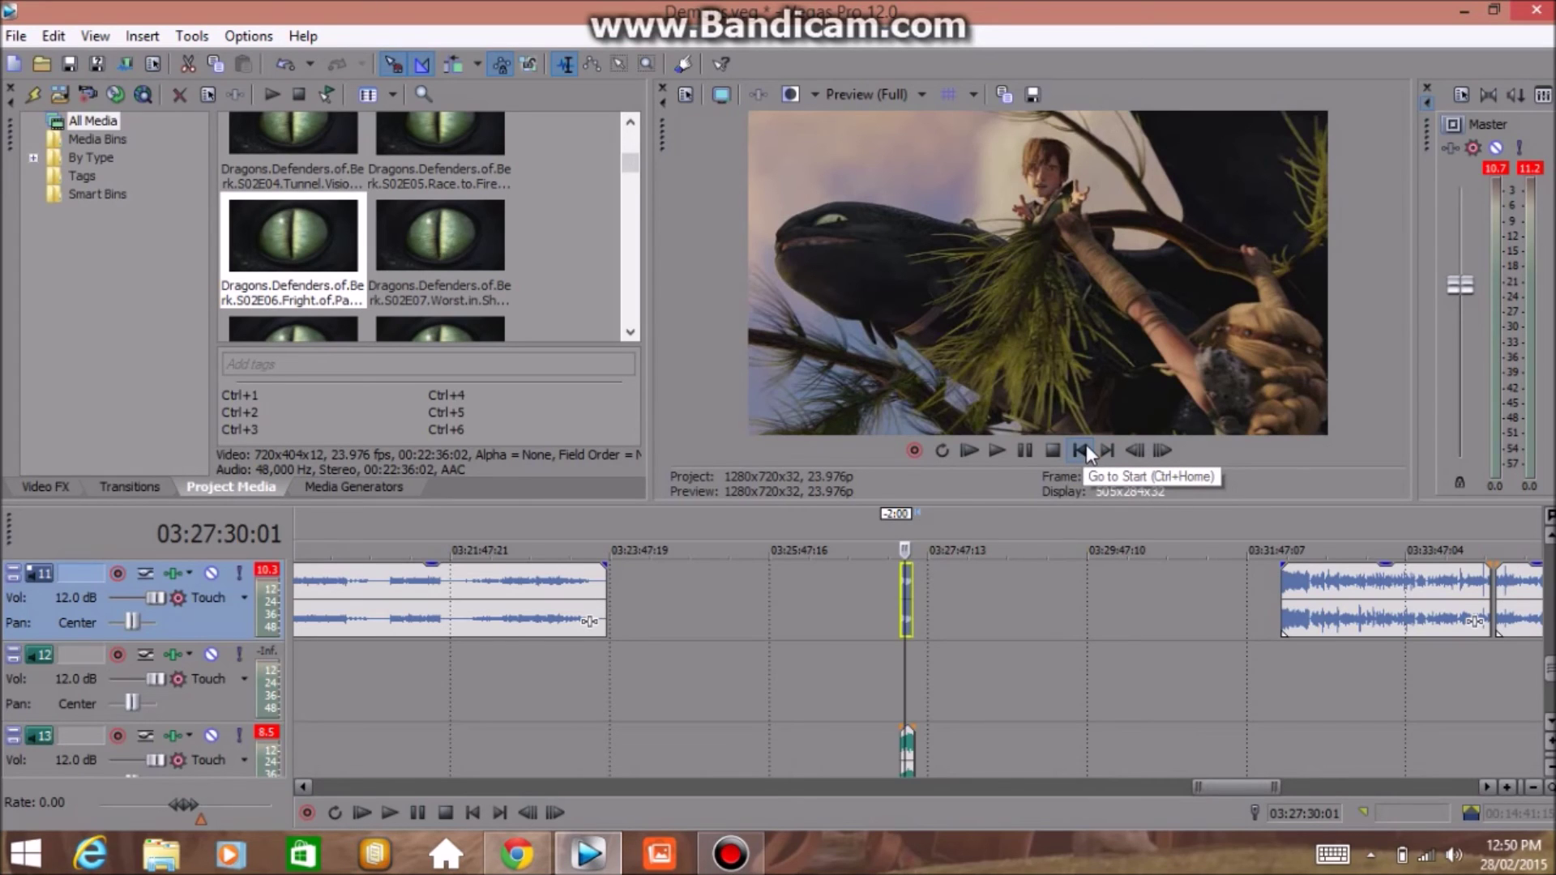
pyautogui.press('Up')
pyautogui.press('Up')
pyautogui.press('Up')
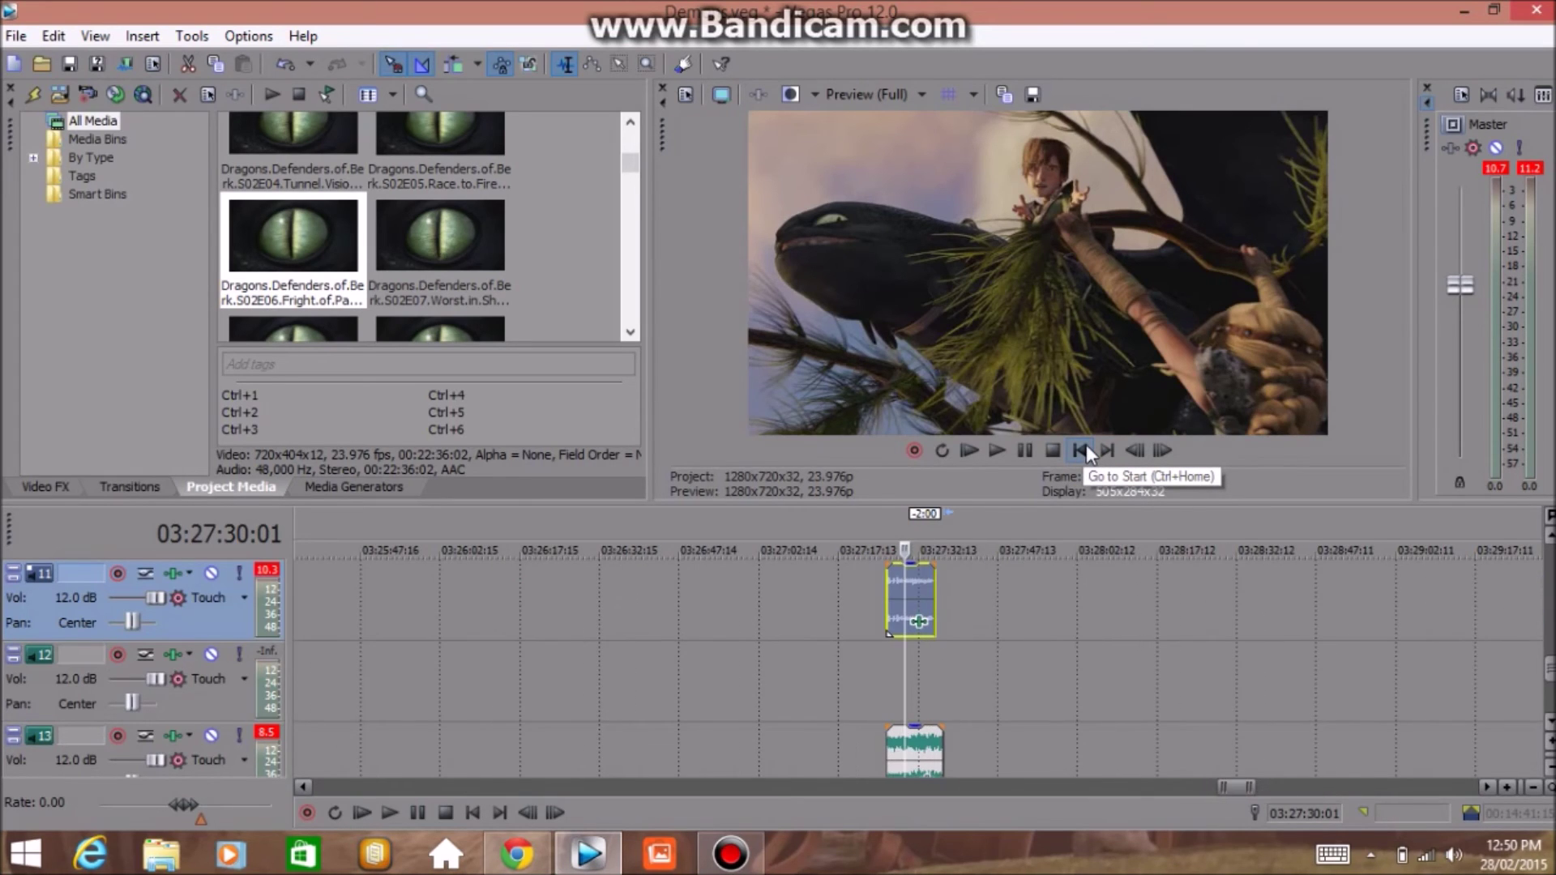
pyautogui.press('Up')
pyautogui.press('Up')
pyautogui.press('Up')
pyautogui.press('Up')
pyautogui.press('Up')
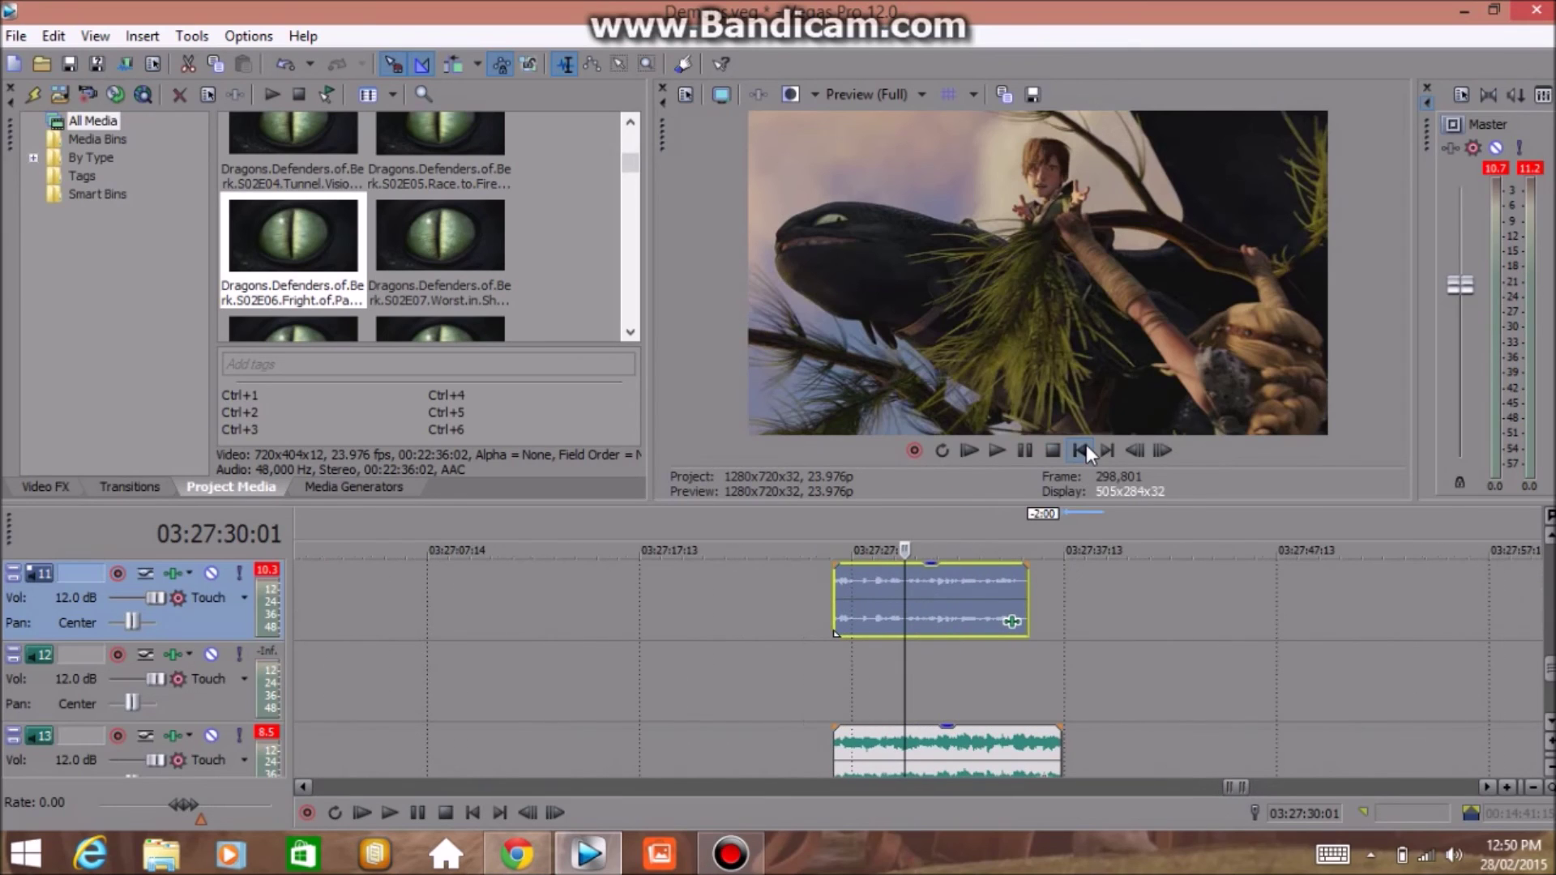
pyautogui.click(835, 608)
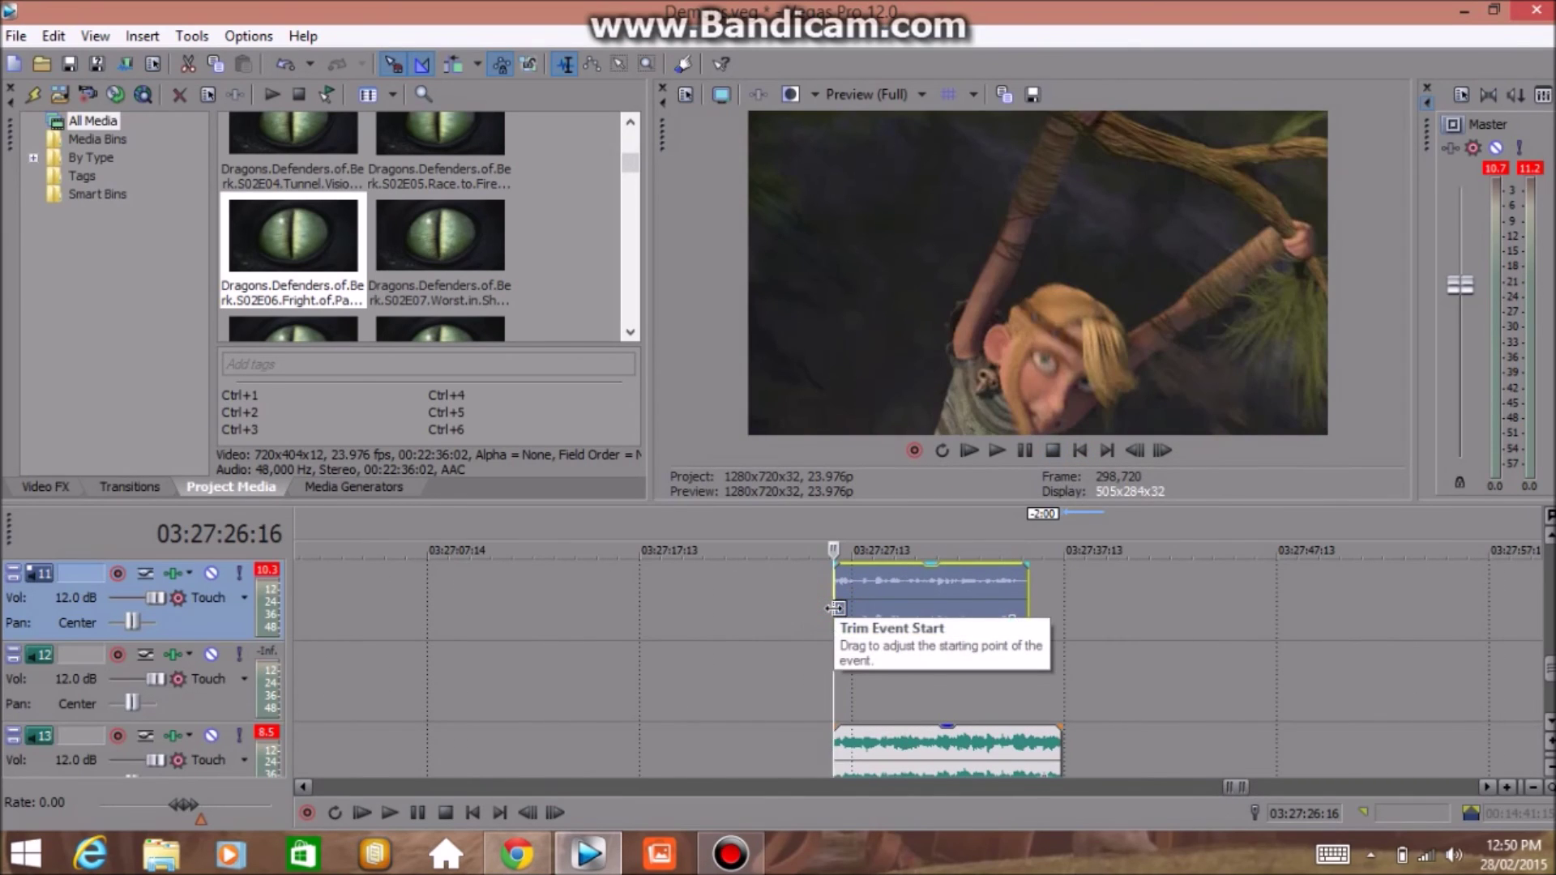
pyautogui.scroll(-3, 833, 608)
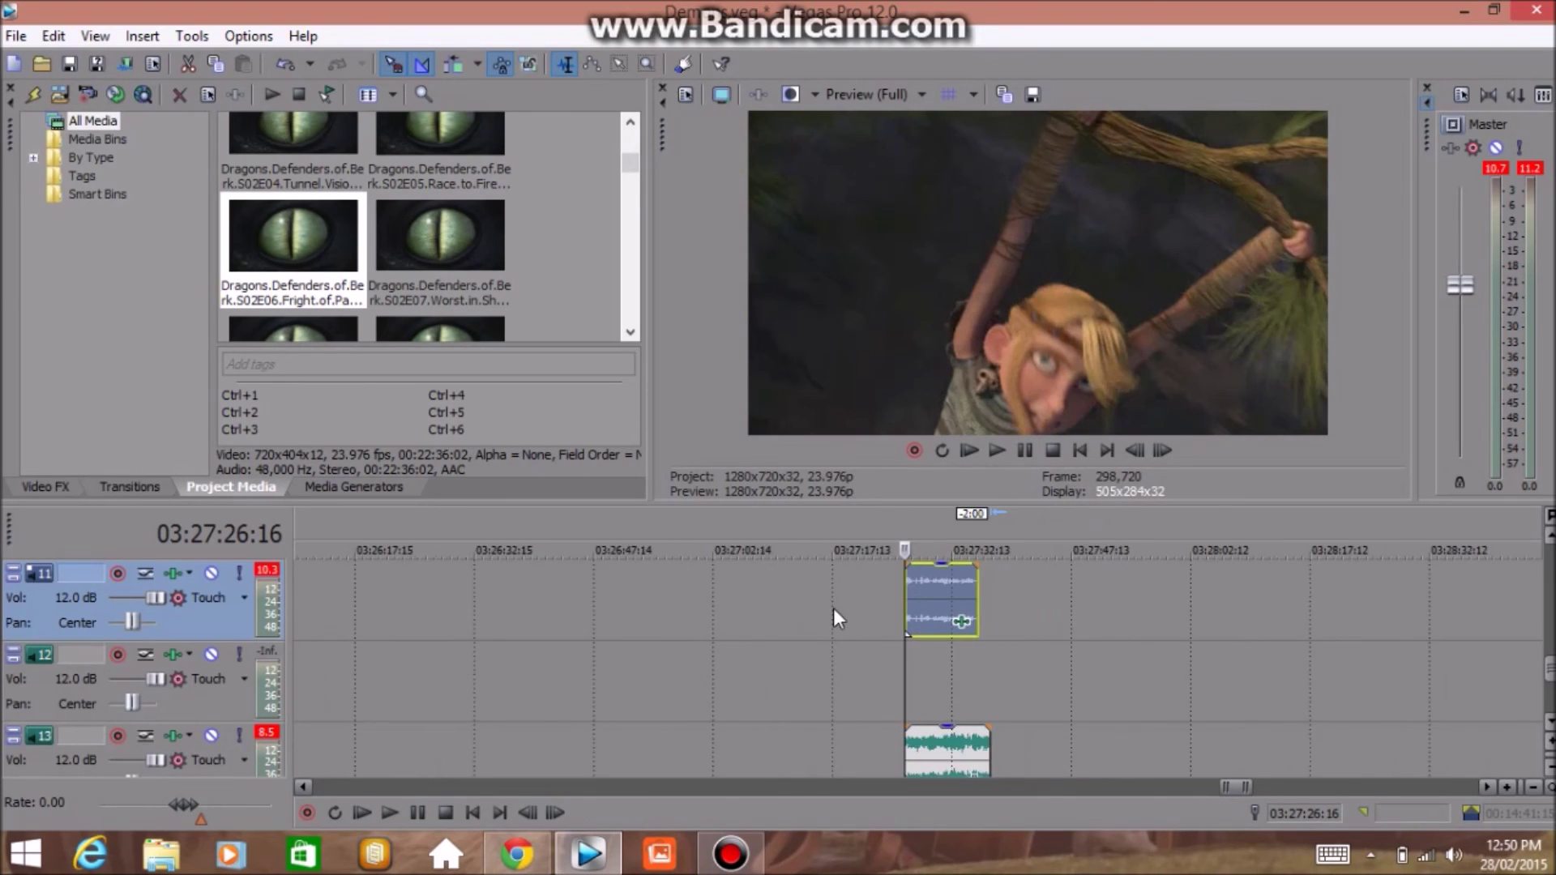
pyautogui.scroll(-2, 833, 608)
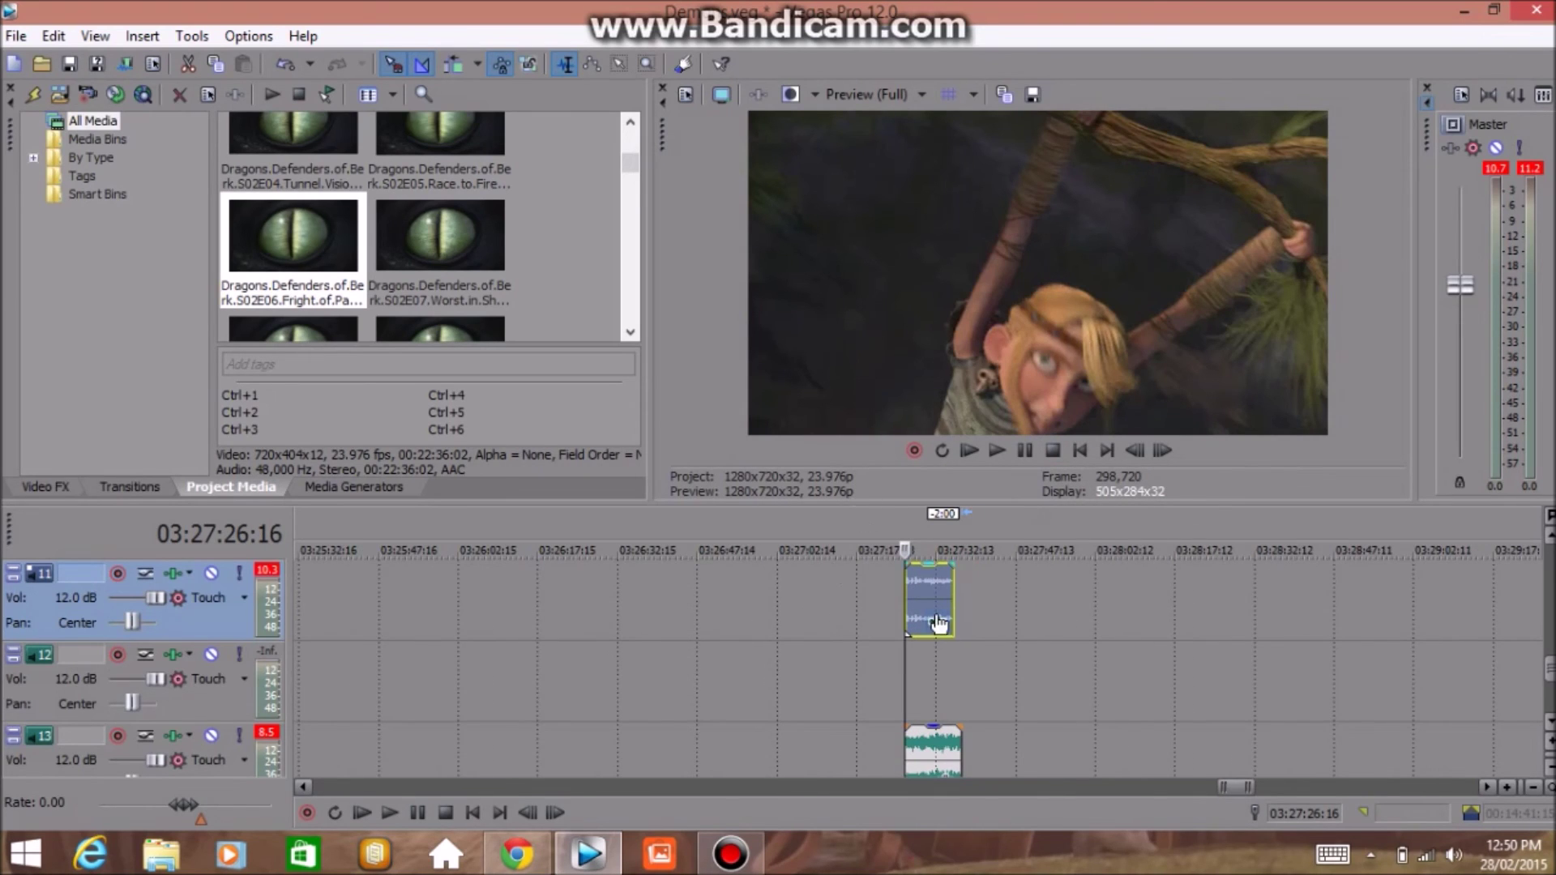
pyautogui.scroll(-2, 939, 623)
pyautogui.scroll(4, 939, 622)
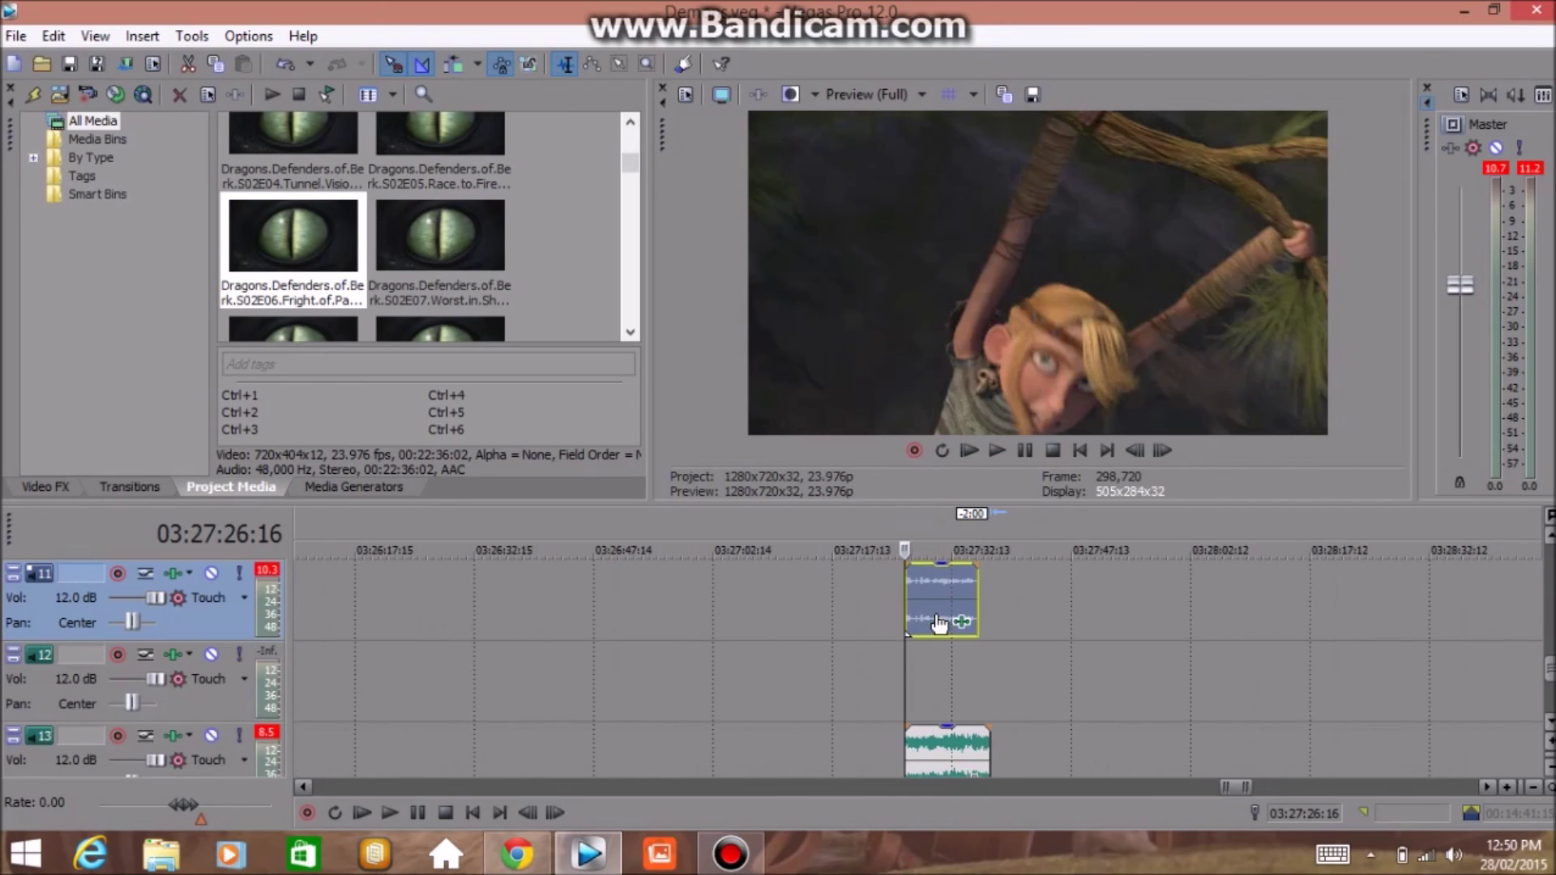
pyautogui.click(935, 592)
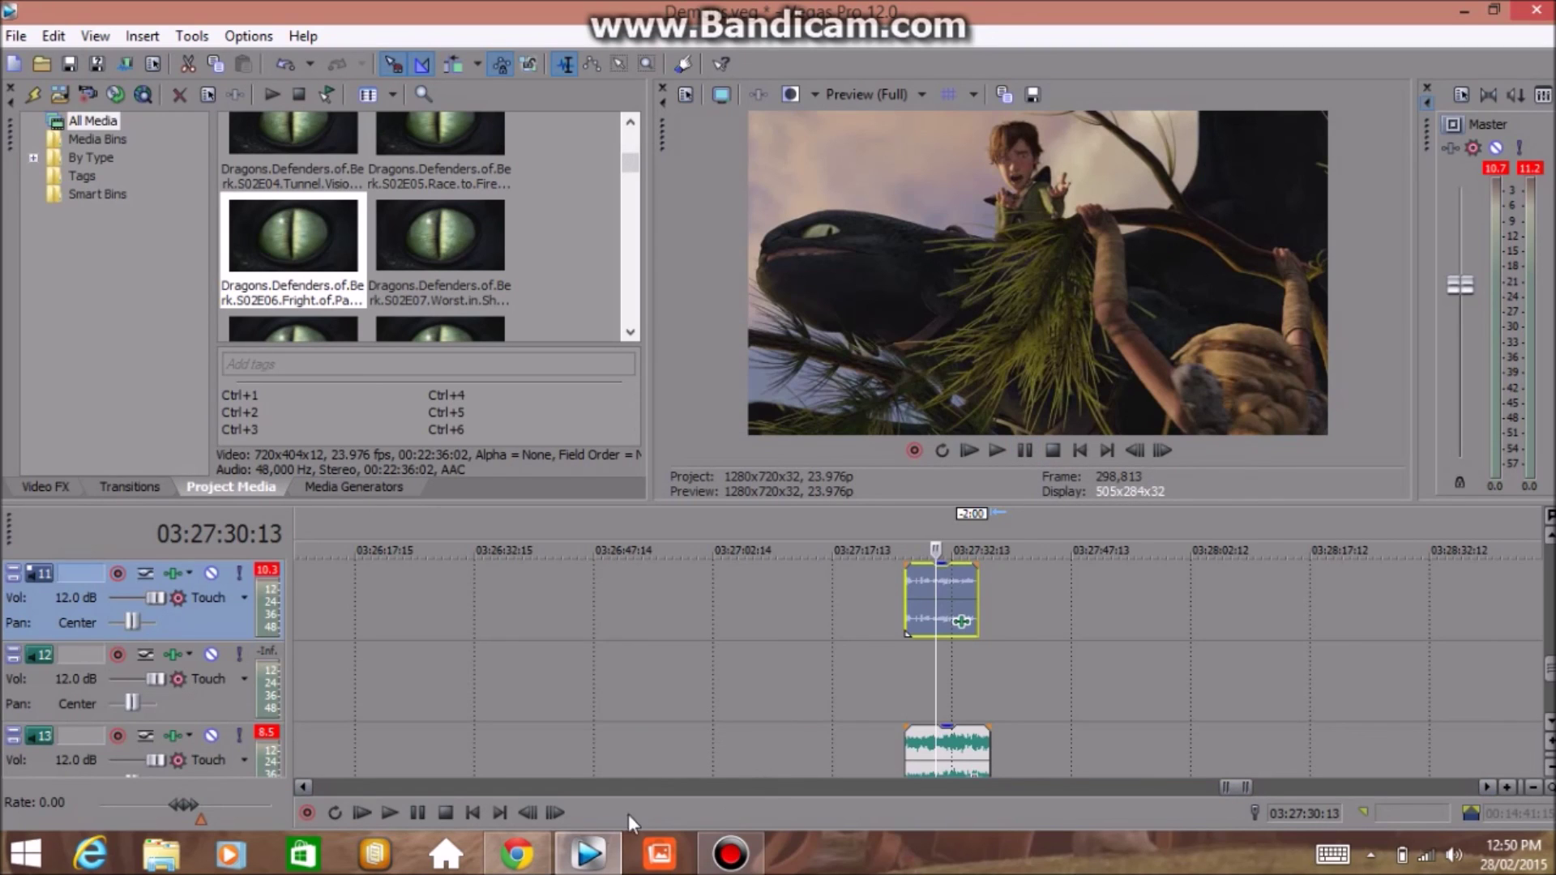
# Minimize Vegas Pro, restore Chrome's YouTube channel page, and bring Bandicam forward with Alt+Tab
pyautogui.click(1462, 11)
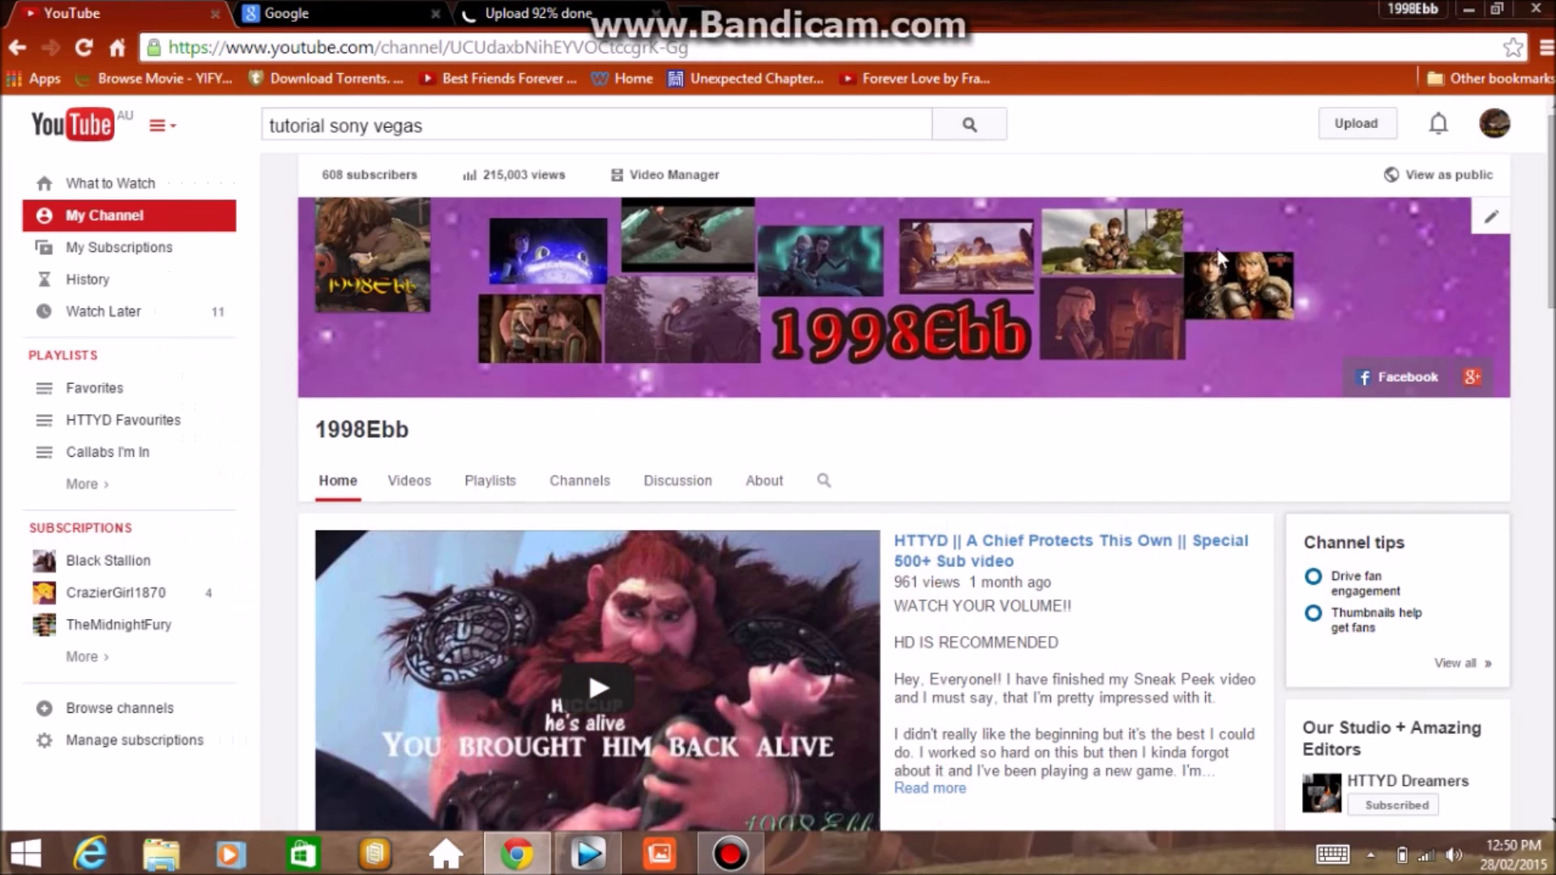
pyautogui.click(1471, 10)
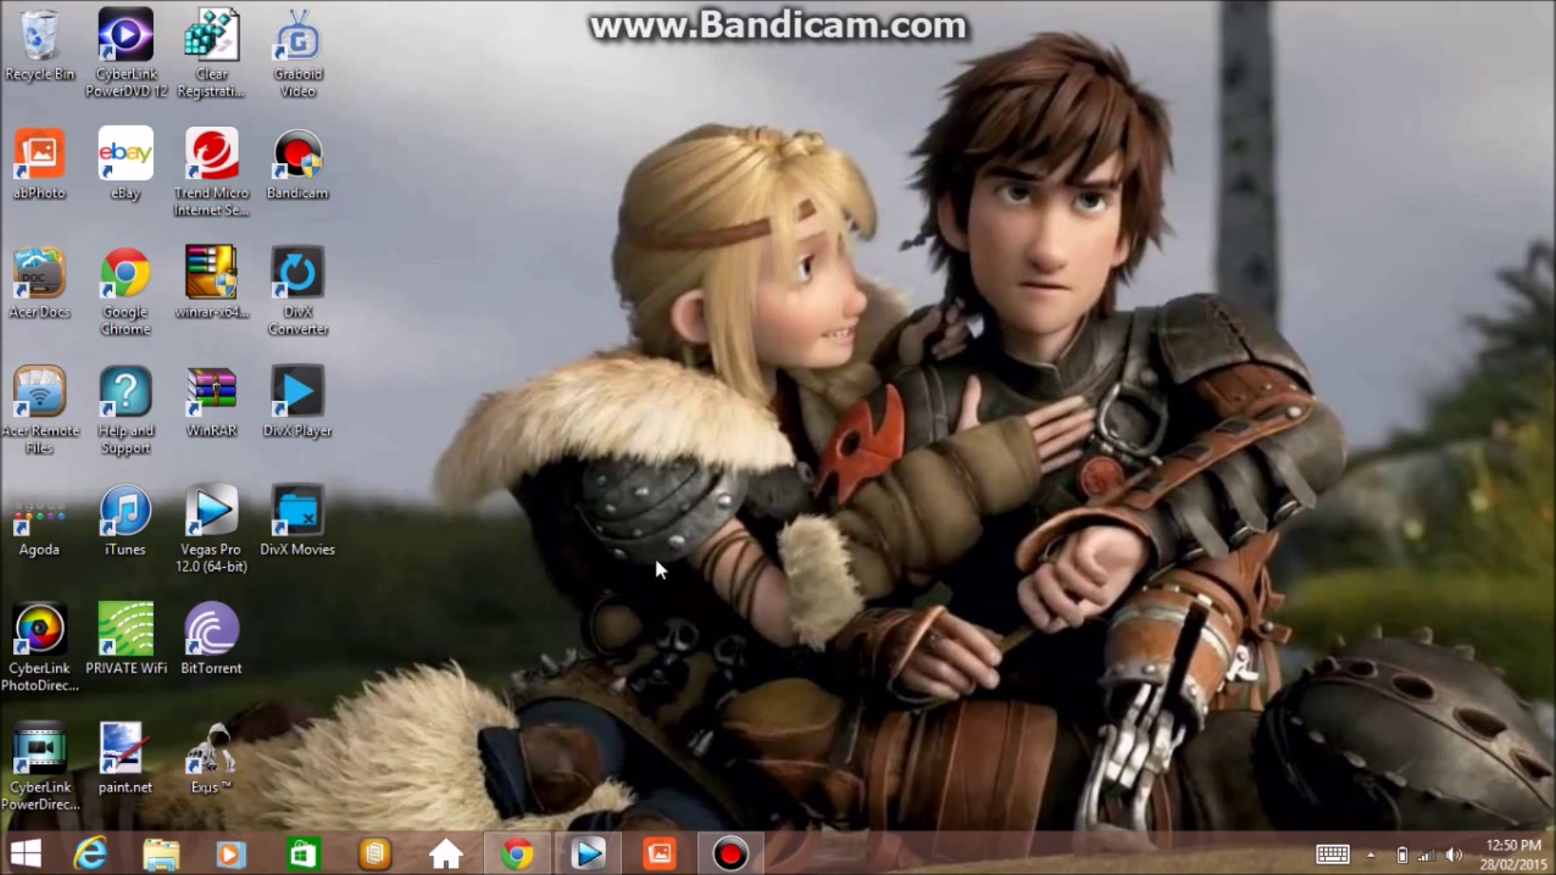
pyautogui.click(528, 869)
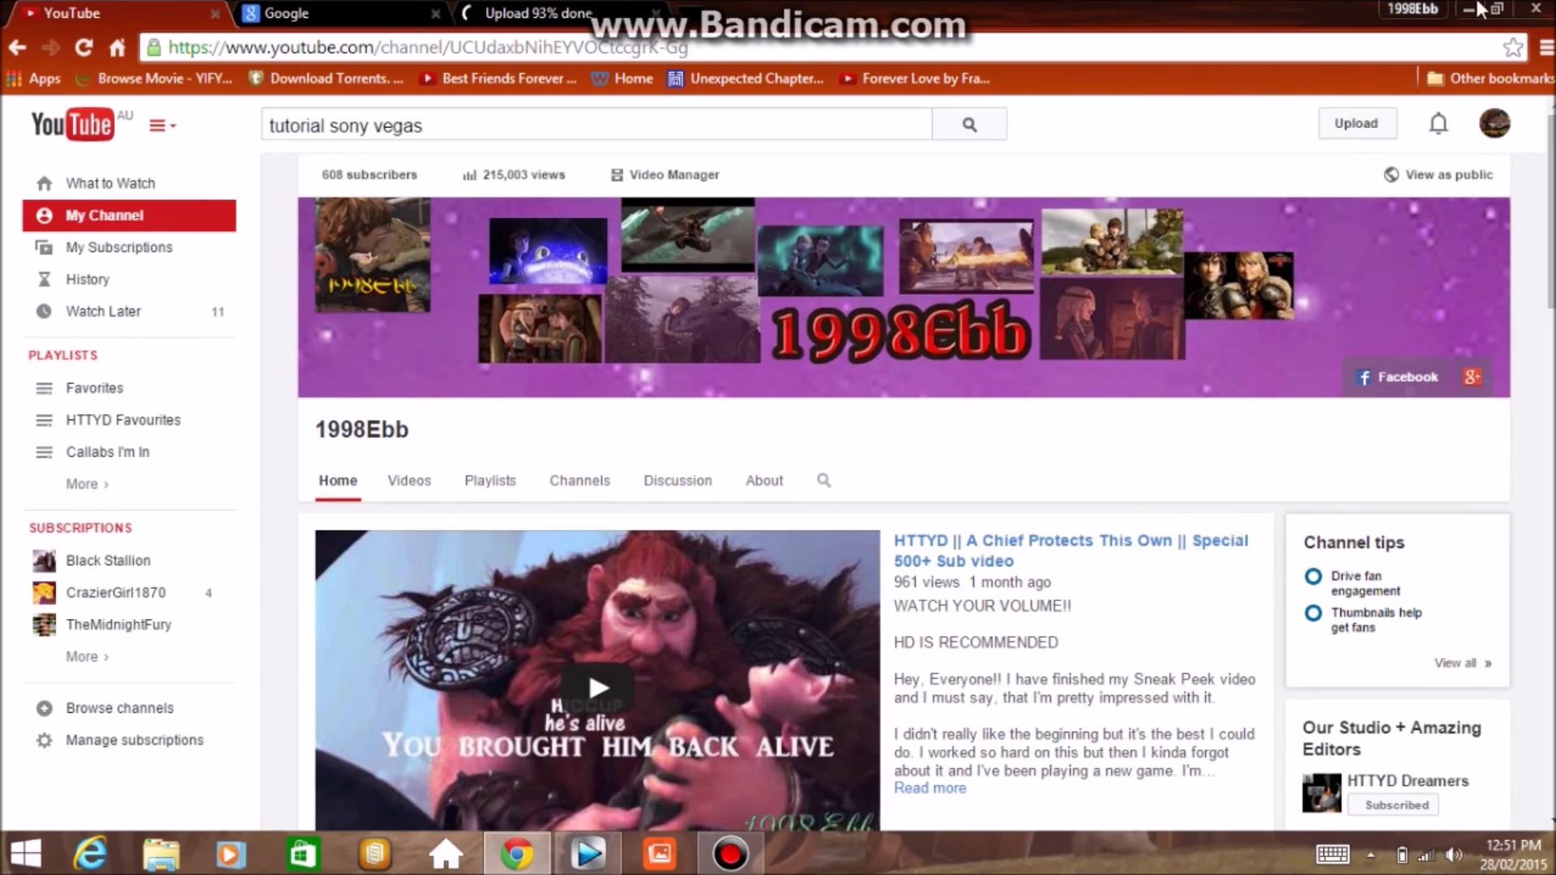
pyautogui.hotkey('alt', 'Tab')
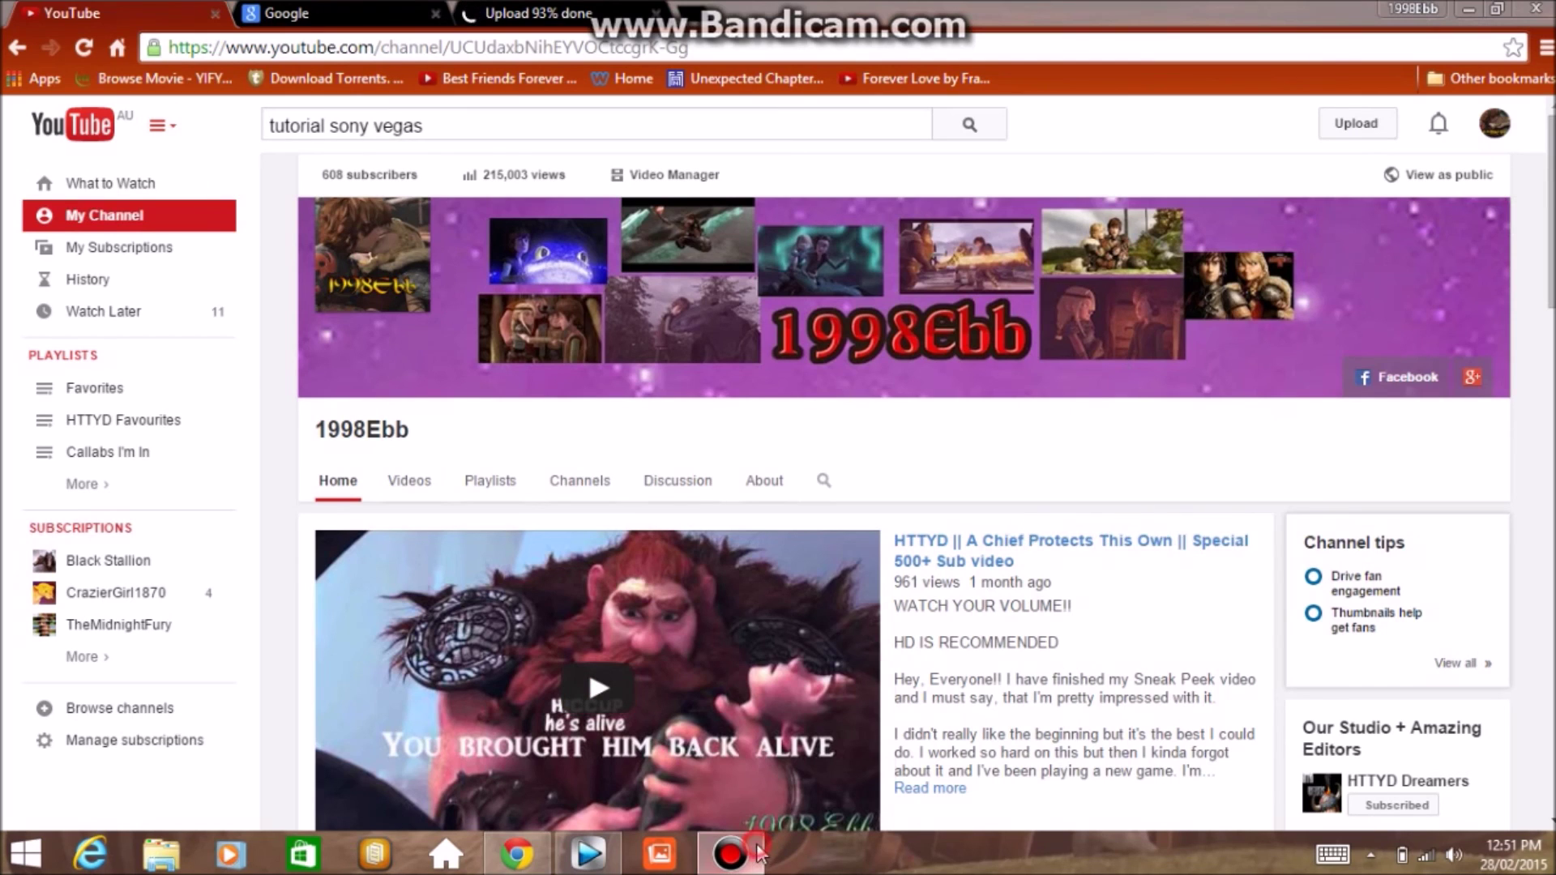